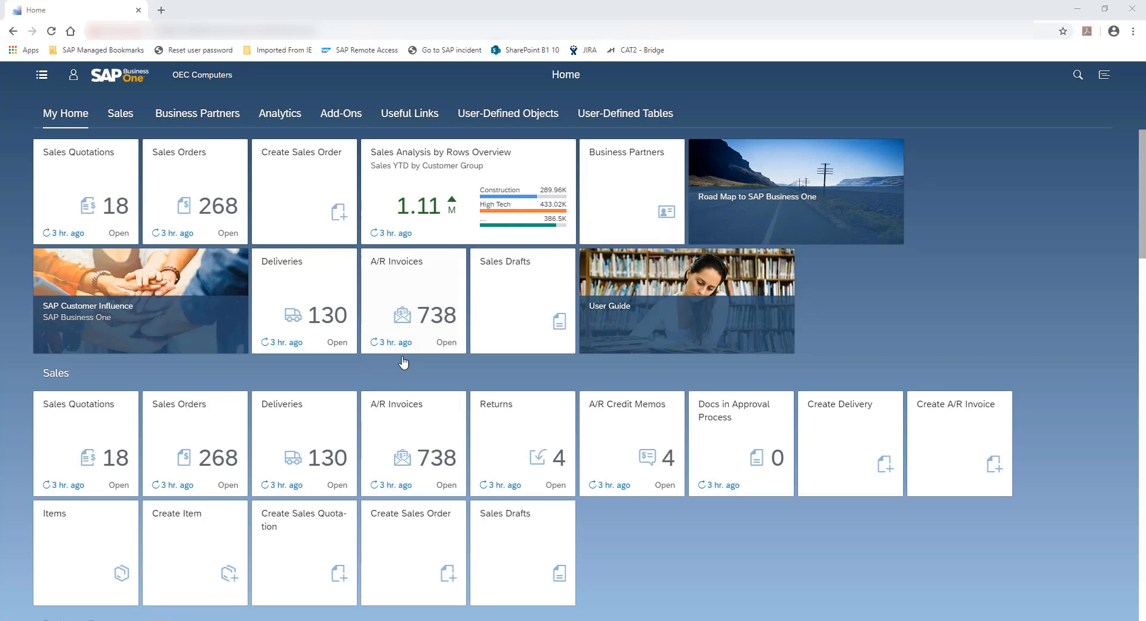
Open the A/R Invoices list and view its available columns in the view settings, leaving them without changes
{"action": "left_click", "coordinate": [403, 269]}
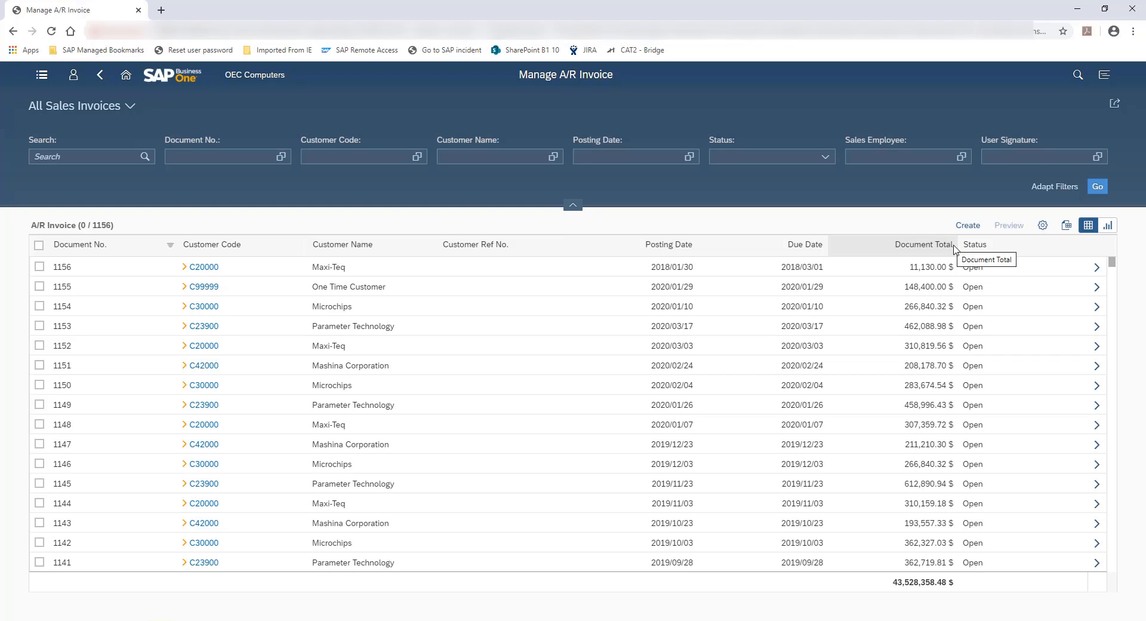
{"action": "left_click", "coordinate": [1043, 227]}
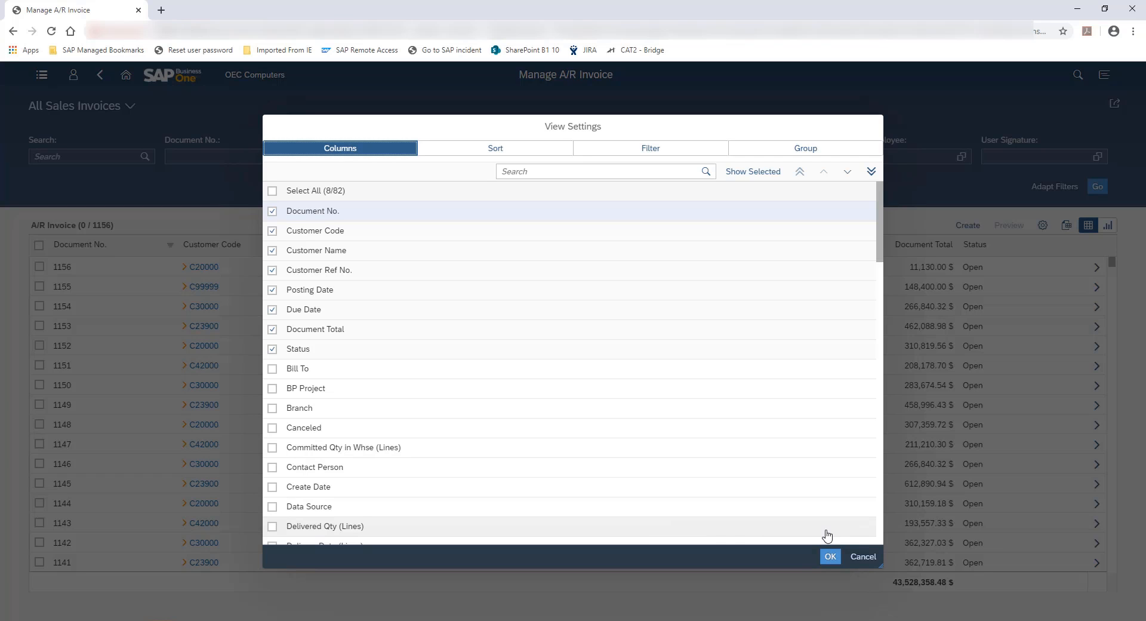
{"action": "left_click", "coordinate": [863, 557]}
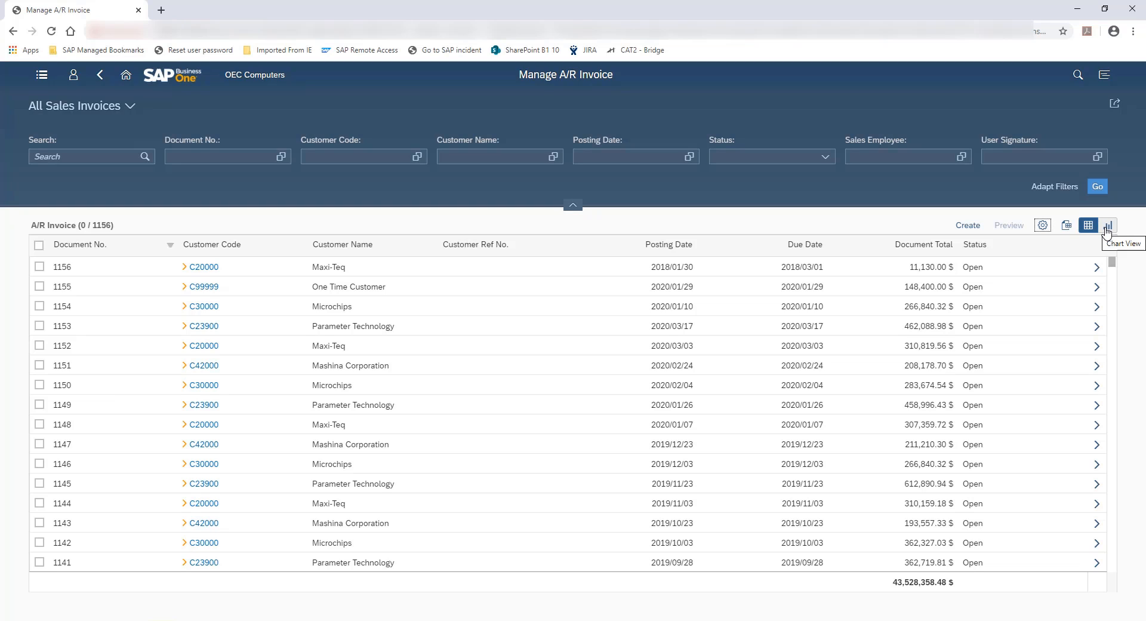
Show the invoices as a stacked column chart and view which measures it offers
{"action": "left_click", "coordinate": [1107, 226]}
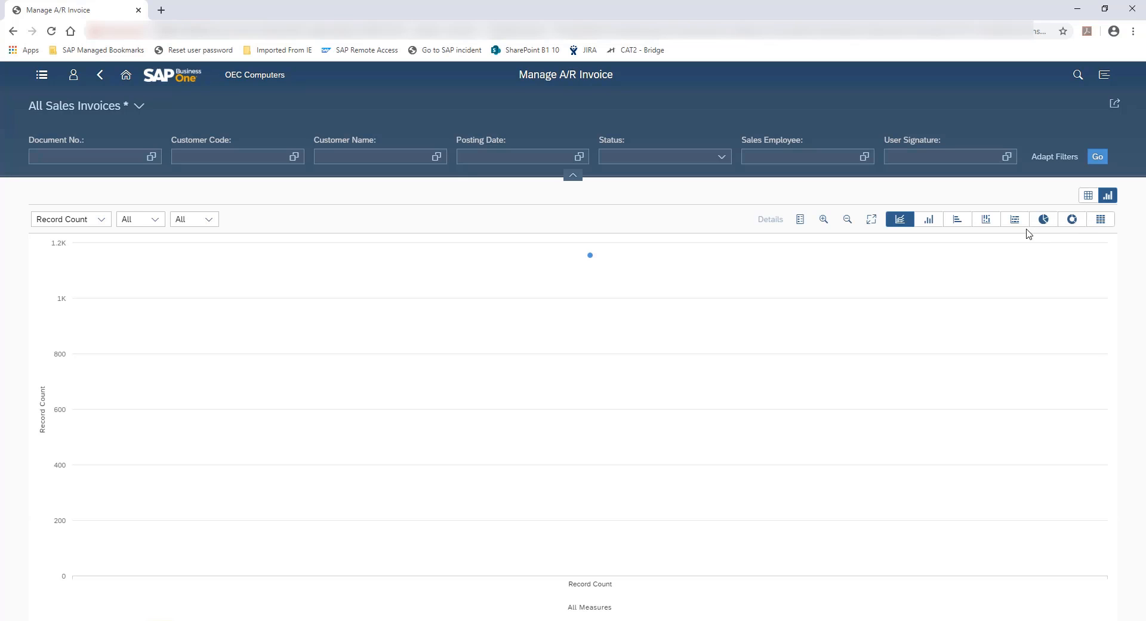
{"action": "left_click", "coordinate": [986, 222]}
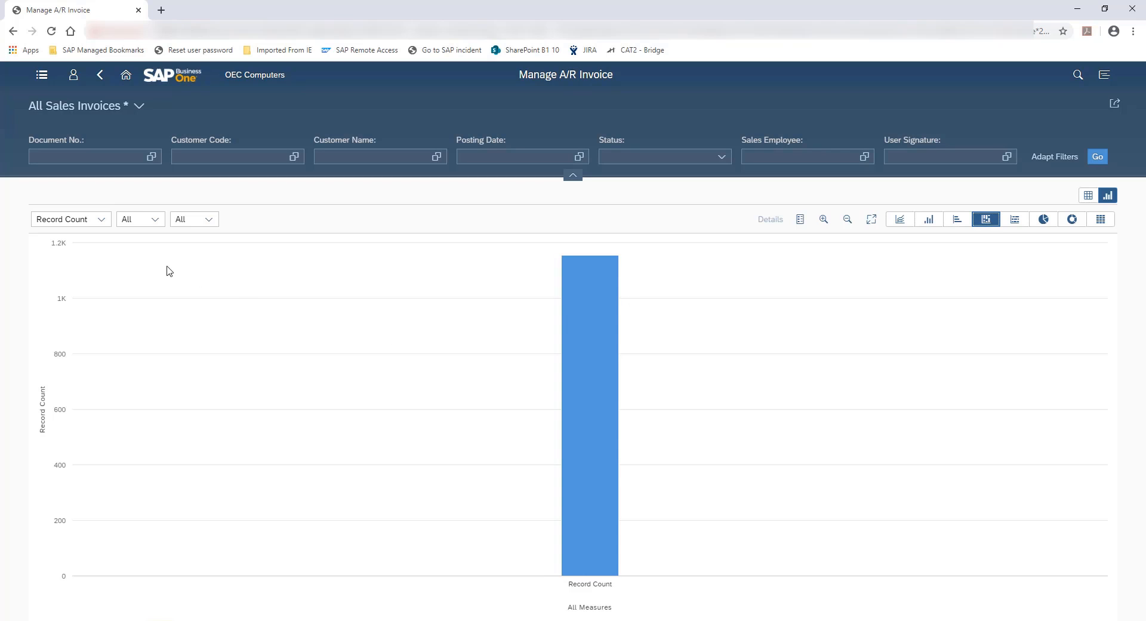
{"action": "left_click", "coordinate": [102, 220]}
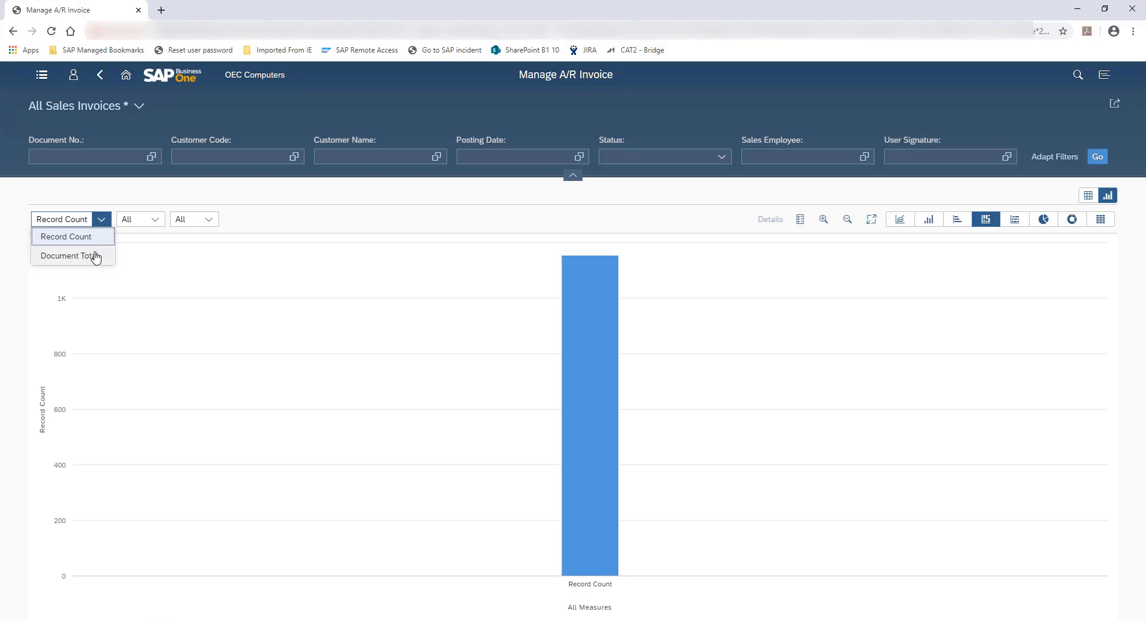
Break the record count chart down by Customer Code and then by Status
{"action": "left_click", "coordinate": [156, 221]}
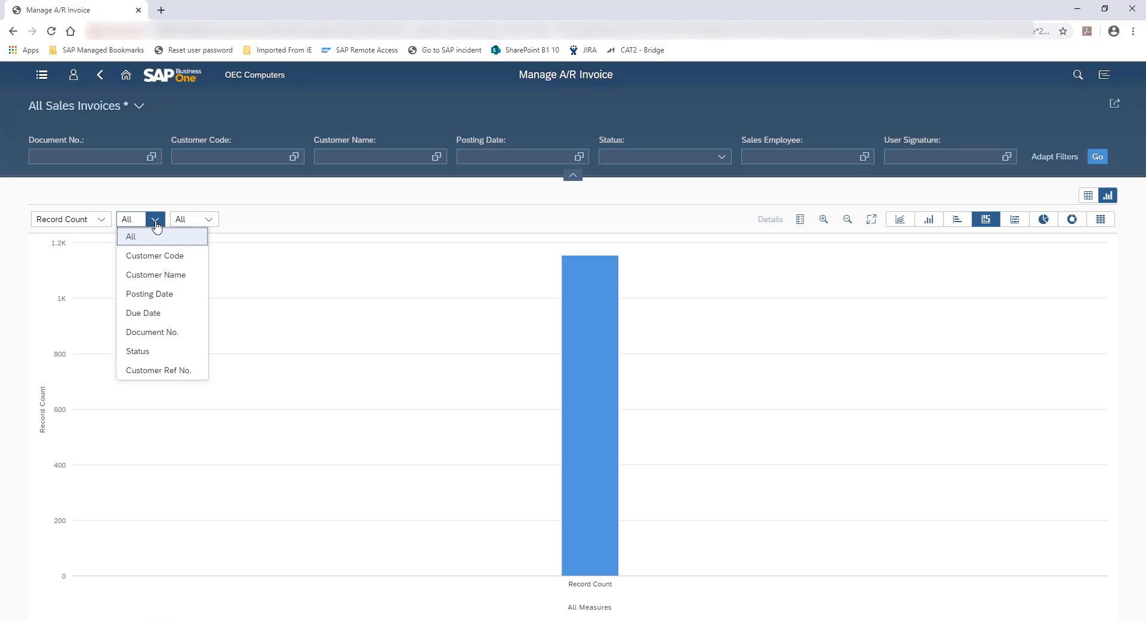
{"action": "left_click", "coordinate": [171, 257]}
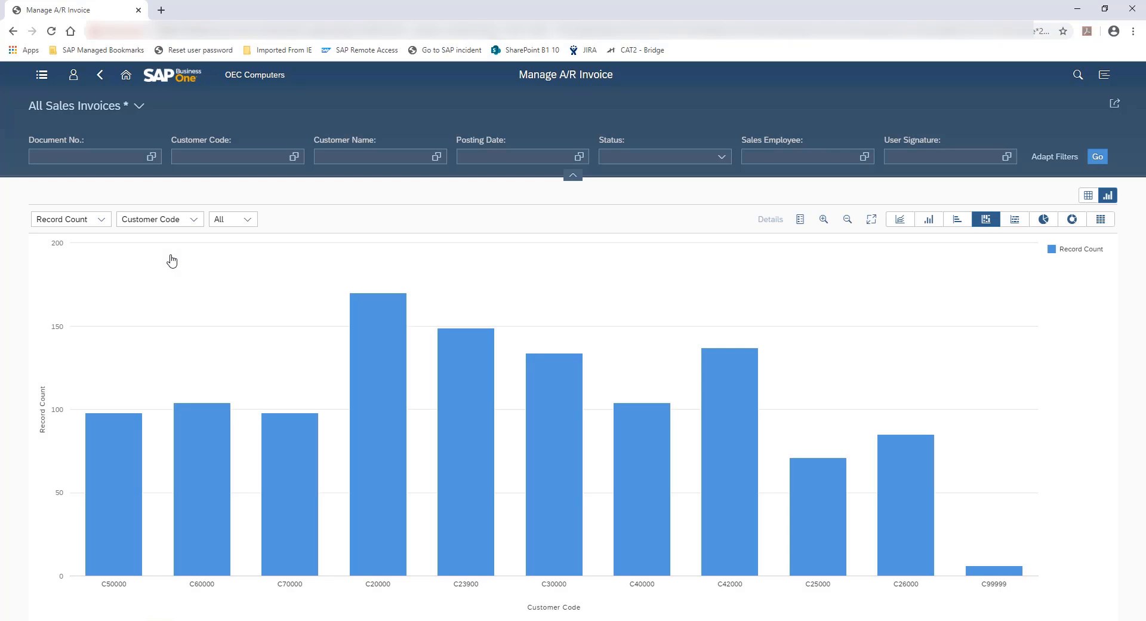
{"action": "left_click", "coordinate": [250, 219]}
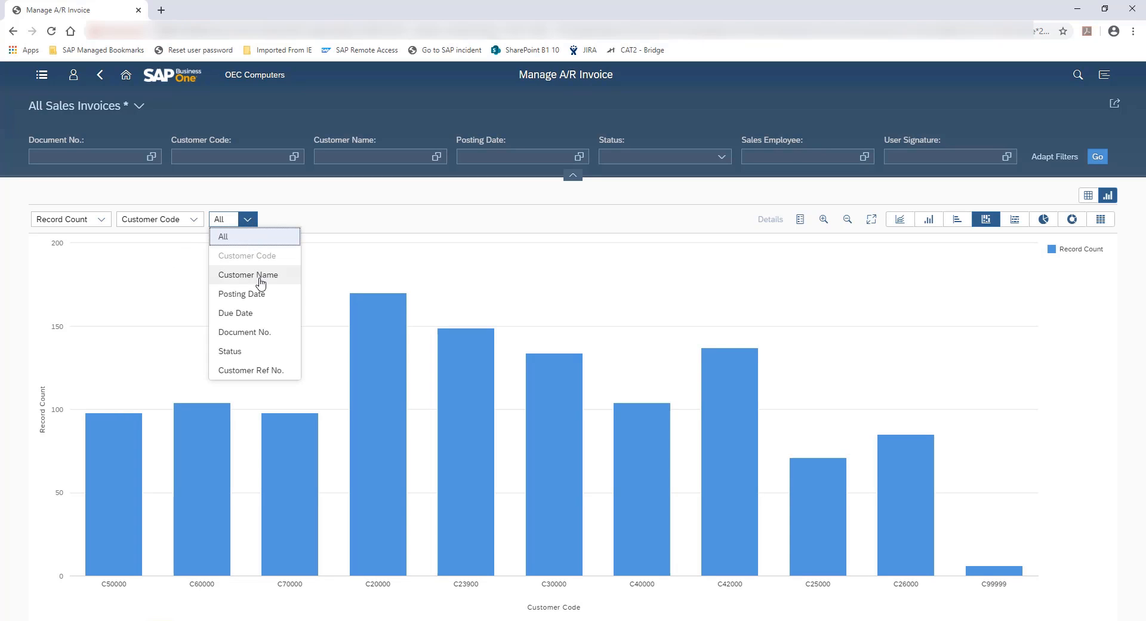
{"action": "left_click", "coordinate": [231, 353]}
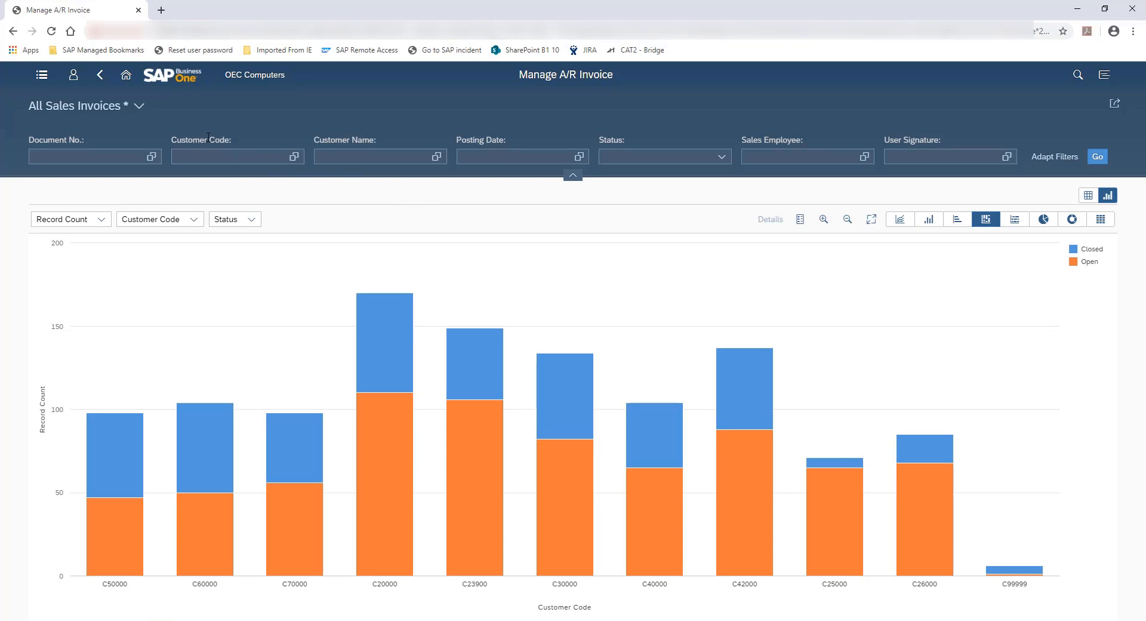
Load the saved view Sales by Item by Customer
{"action": "left_click", "coordinate": [139, 106]}
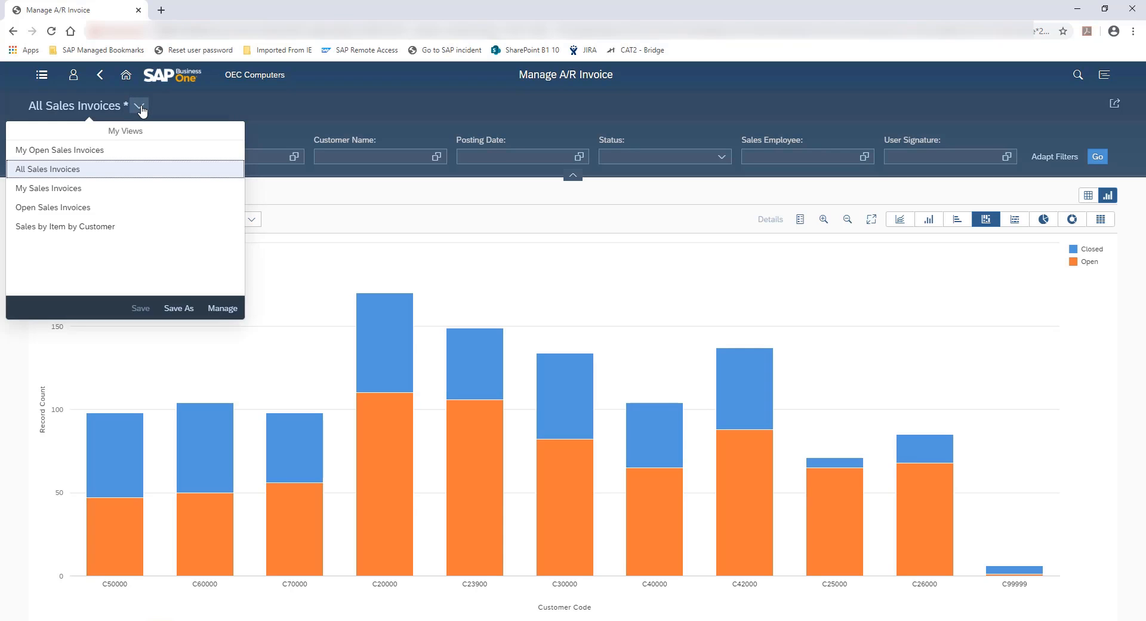
{"action": "left_click", "coordinate": [83, 227]}
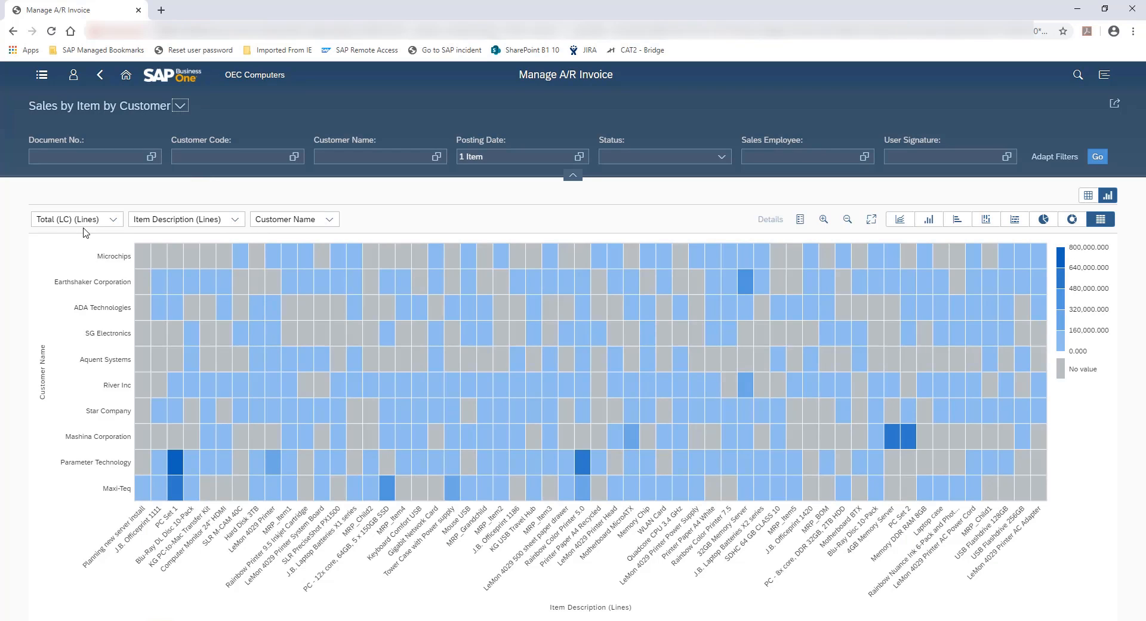
Examine the measures and the fields offered for both dimensions of the heat map, keeping the current selections
{"action": "left_click", "coordinate": [114, 219]}
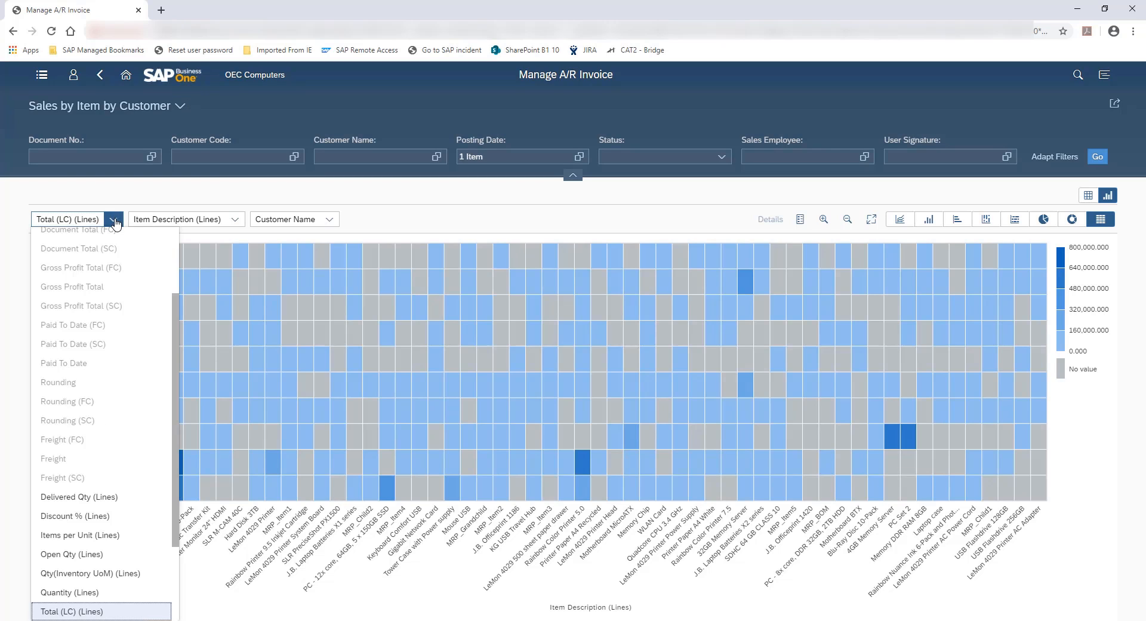
{"action": "scroll", "coordinate": [136, 292], "scroll_direction": "up", "scroll_amount": 3}
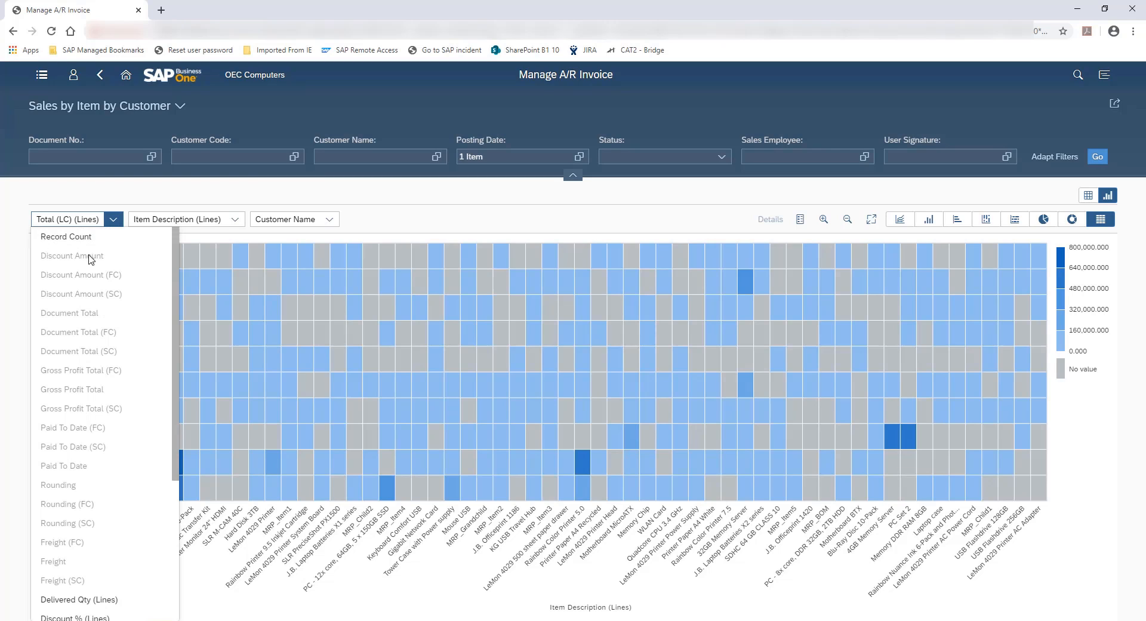
{"action": "scroll", "coordinate": [93, 311], "scroll_direction": "down", "scroll_amount": 3}
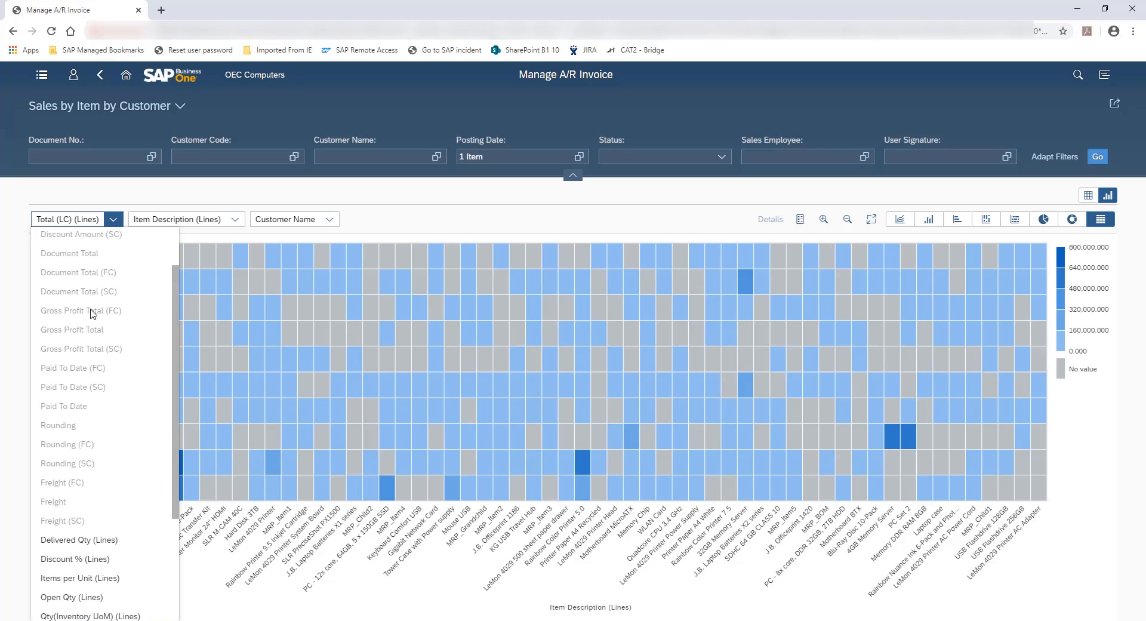
{"action": "scroll", "coordinate": [93, 310], "scroll_direction": "down", "scroll_amount": 3}
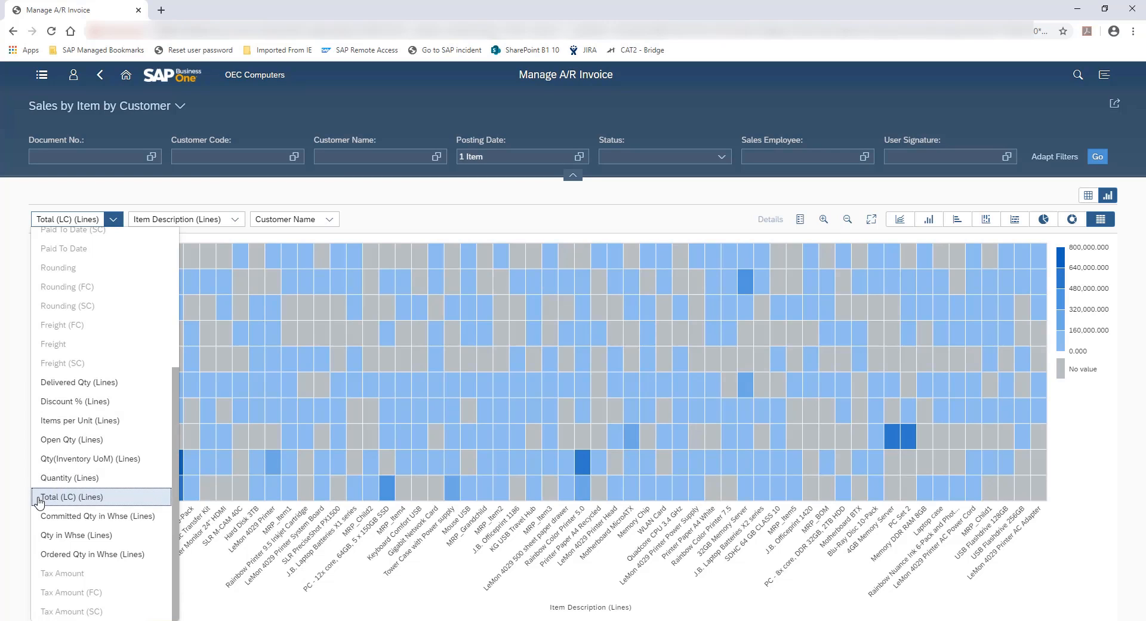
{"action": "left_click", "coordinate": [234, 220]}
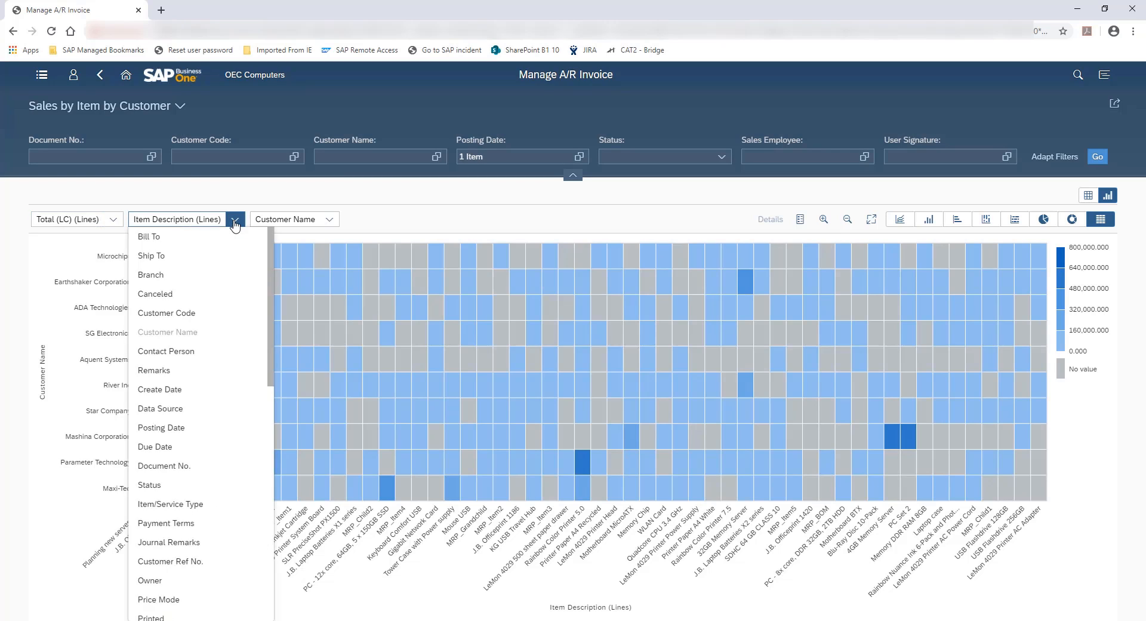
{"action": "scroll", "coordinate": [234, 308], "scroll_direction": "up", "scroll_amount": 6}
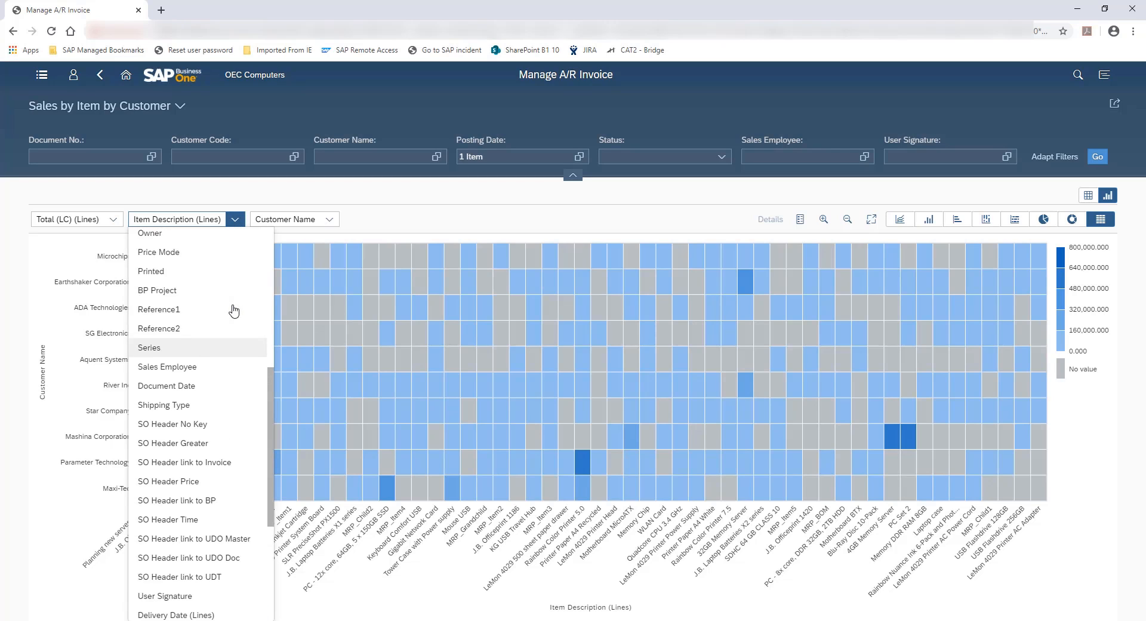
{"action": "scroll", "coordinate": [233, 310], "scroll_direction": "down", "scroll_amount": 1}
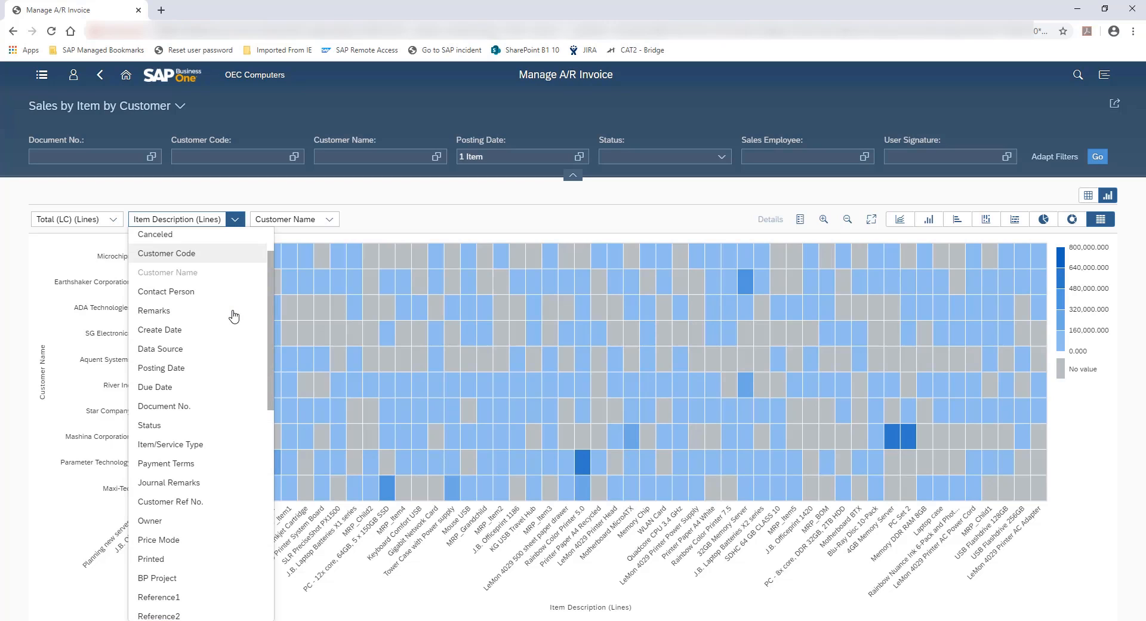
{"action": "scroll", "coordinate": [233, 316], "scroll_direction": "down", "scroll_amount": 4}
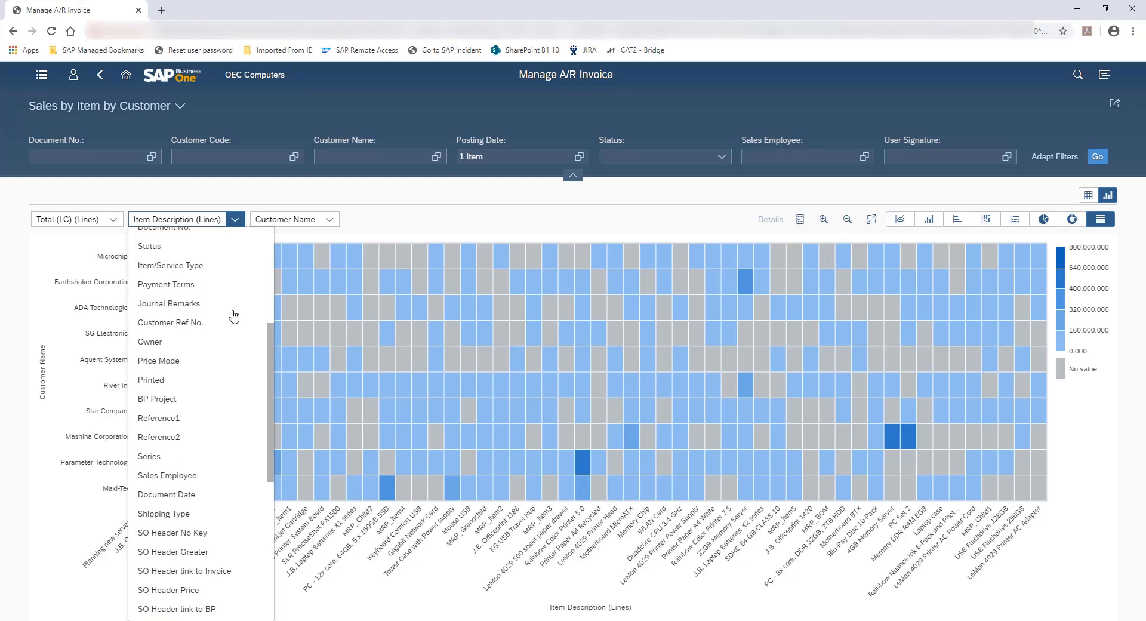
{"action": "scroll", "coordinate": [234, 317], "scroll_direction": "down", "scroll_amount": 3}
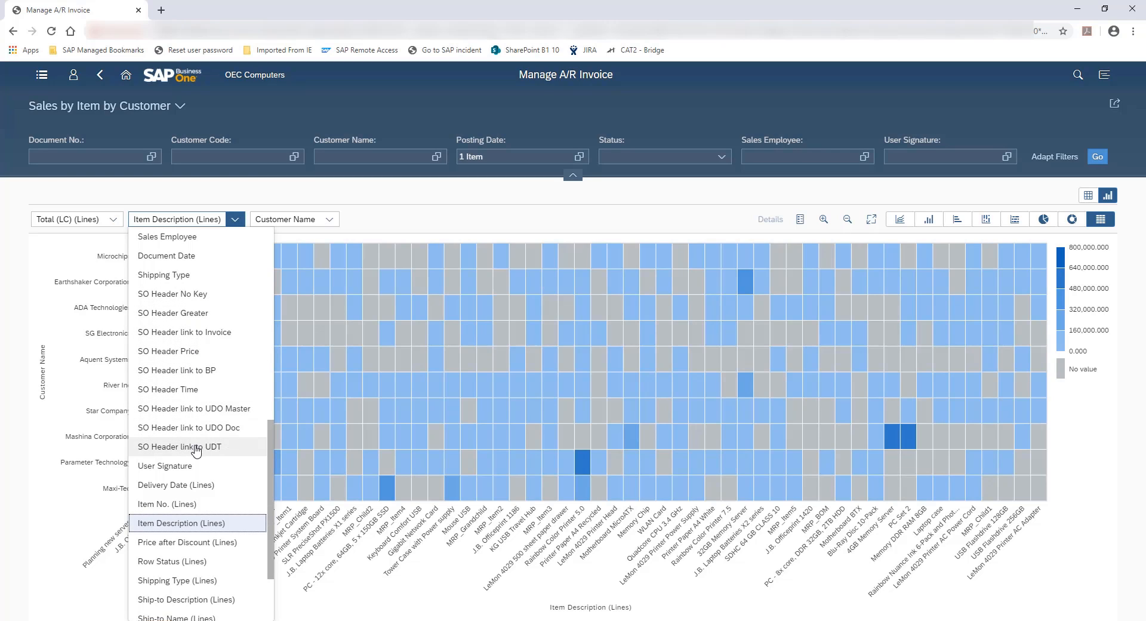
{"action": "scroll", "coordinate": [225, 466], "scroll_direction": "down", "scroll_amount": 3}
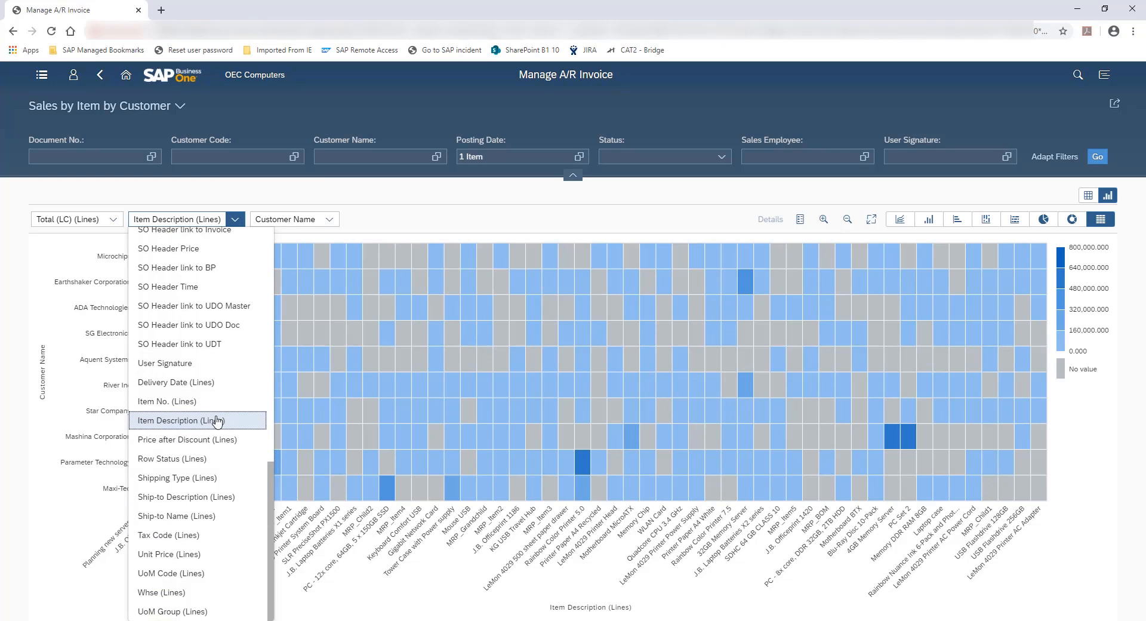
{"action": "left_click", "coordinate": [331, 220]}
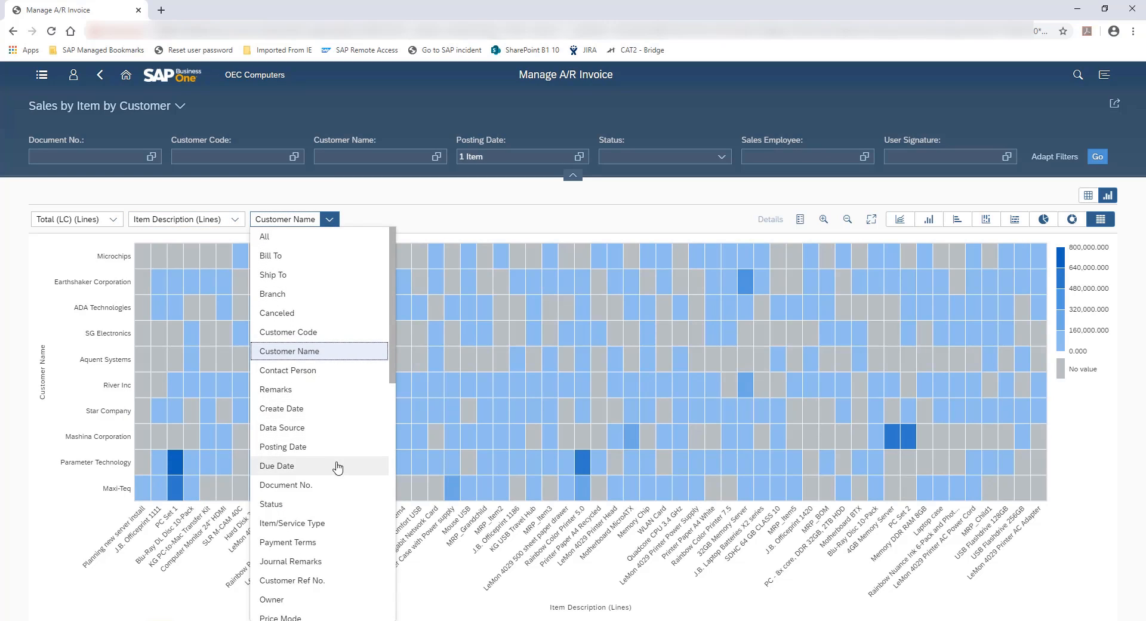
{"action": "scroll", "coordinate": [337, 469], "scroll_direction": "down", "scroll_amount": 6}
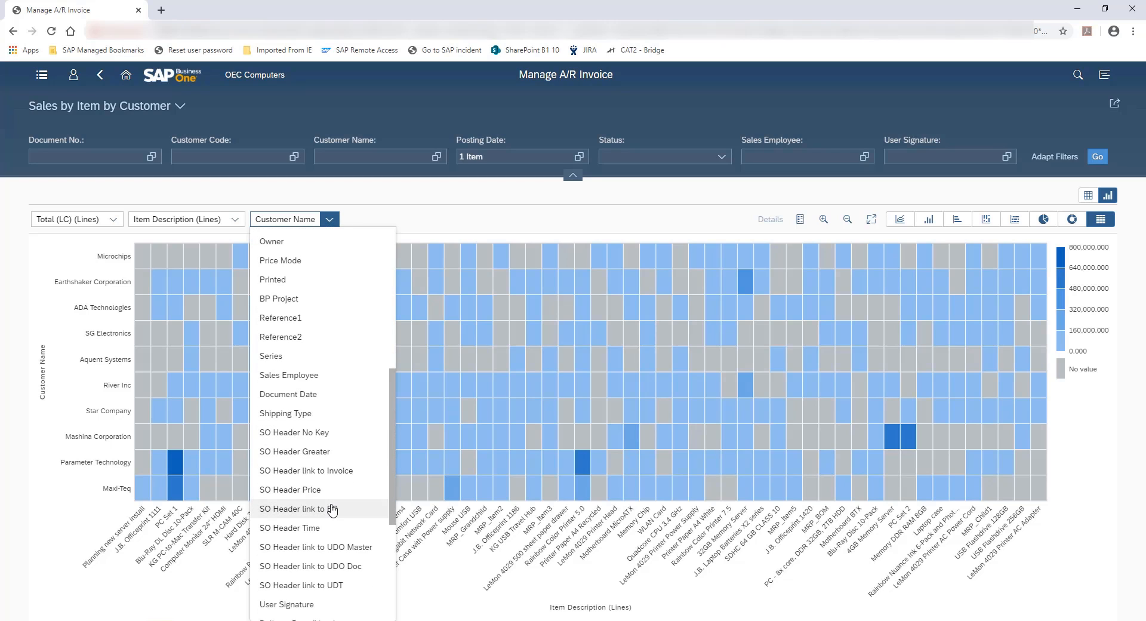
{"action": "scroll", "coordinate": [332, 509], "scroll_direction": "down", "scroll_amount": 5}
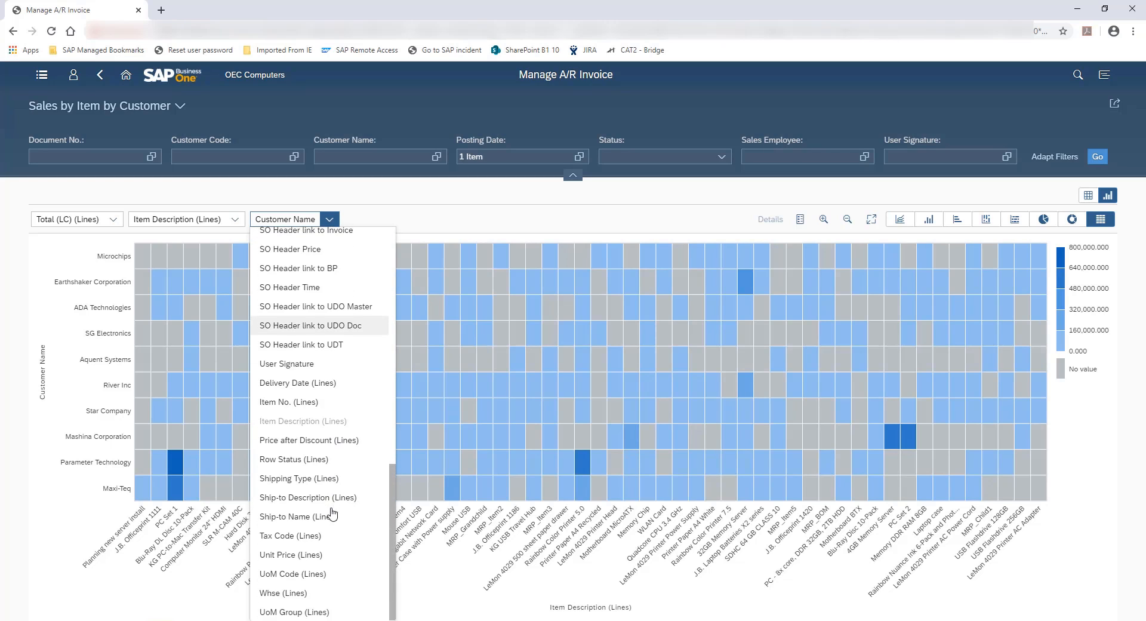
{"action": "left_click", "coordinate": [394, 216]}
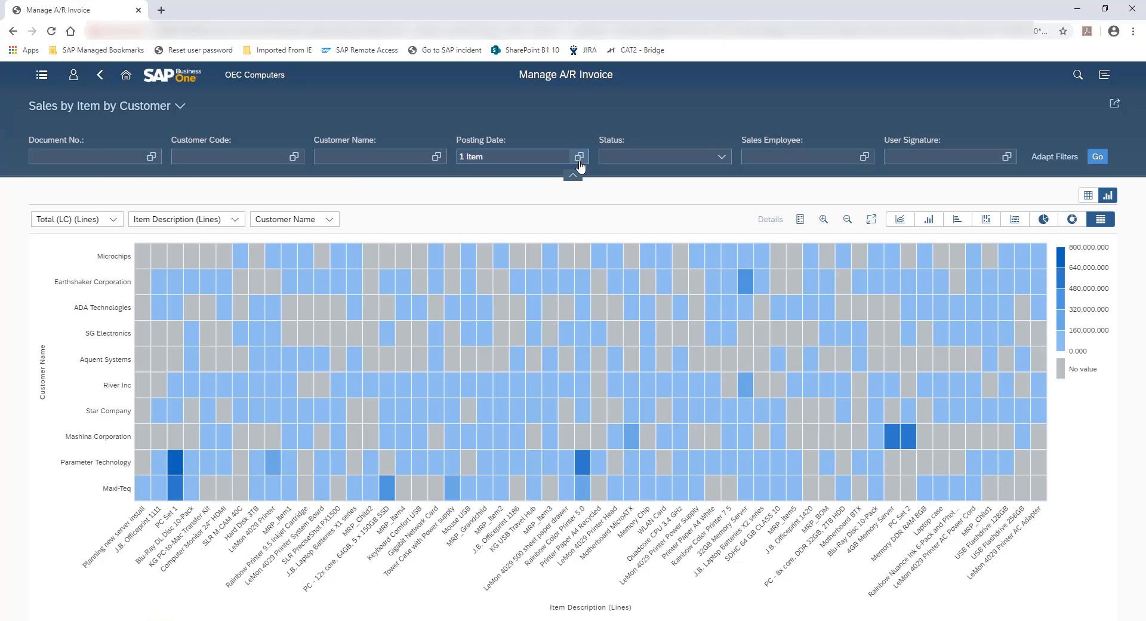
Check which date range the Posting Date filter applies
{"action": "left_click", "coordinate": [471, 157]}
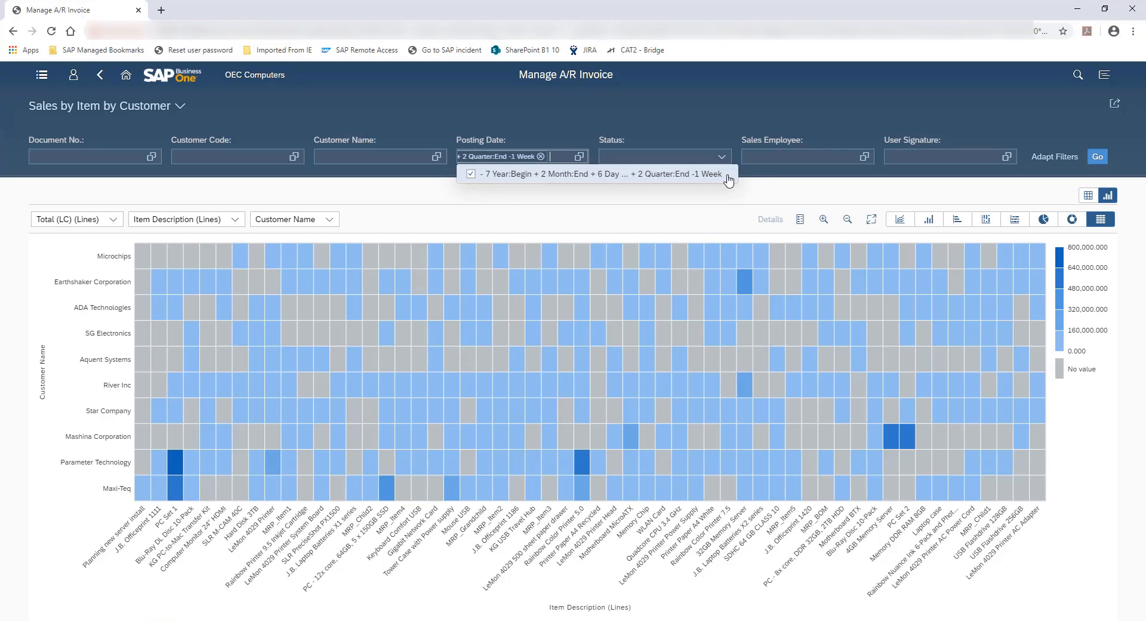
{"action": "left_click", "coordinate": [866, 202]}
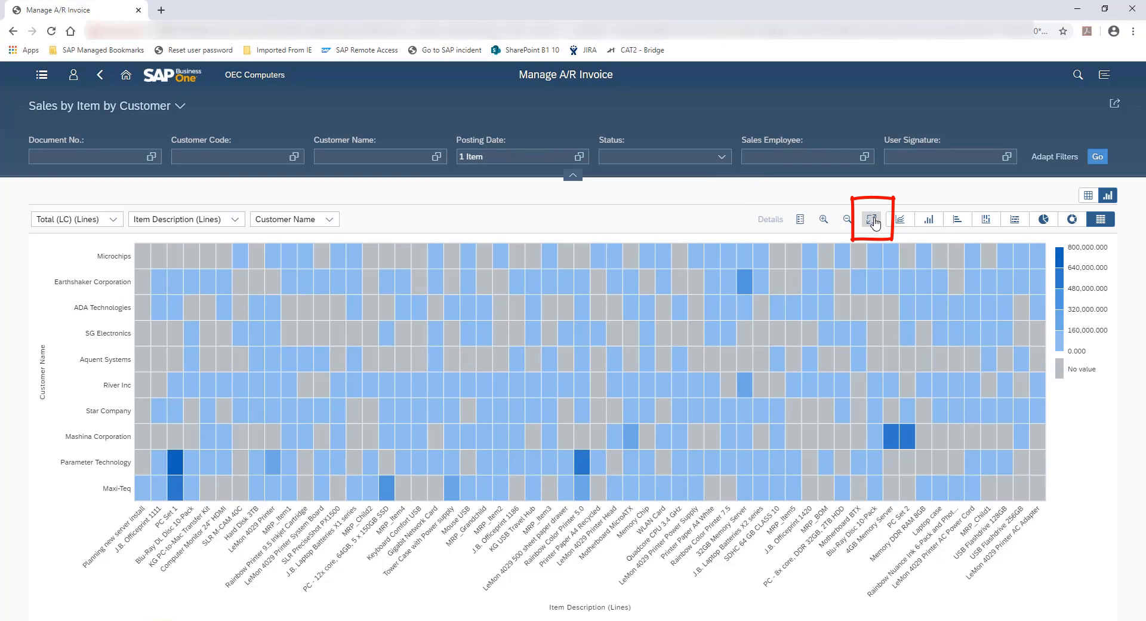
Expand the chart to full screen and change it to a stacked column chart
{"action": "left_click", "coordinate": [872, 220]}
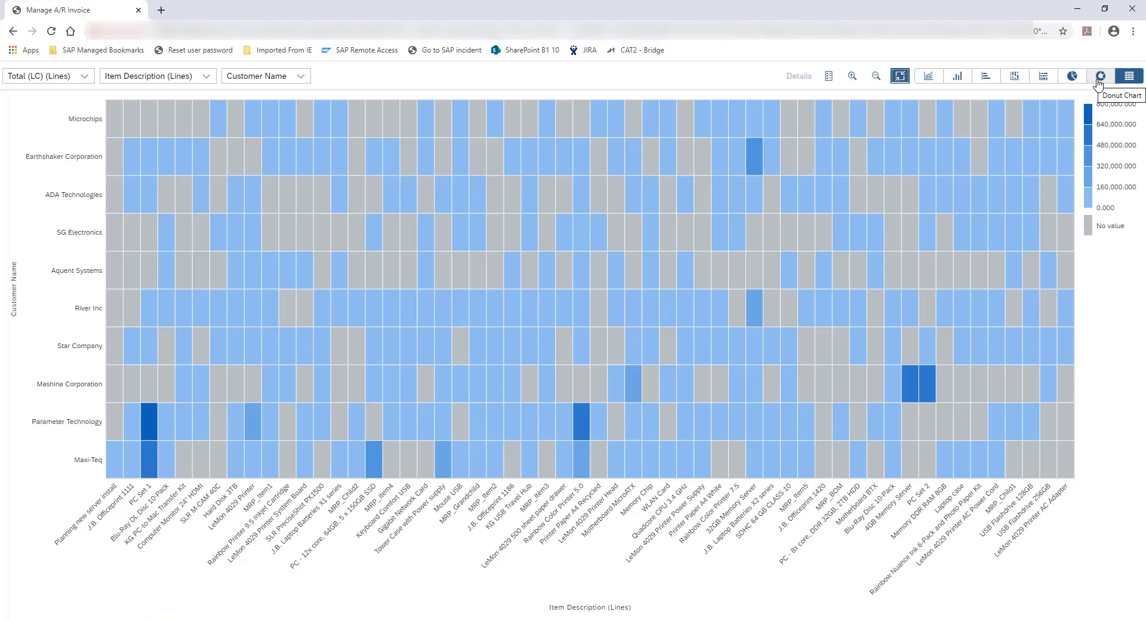
{"action": "left_click", "coordinate": [1014, 77]}
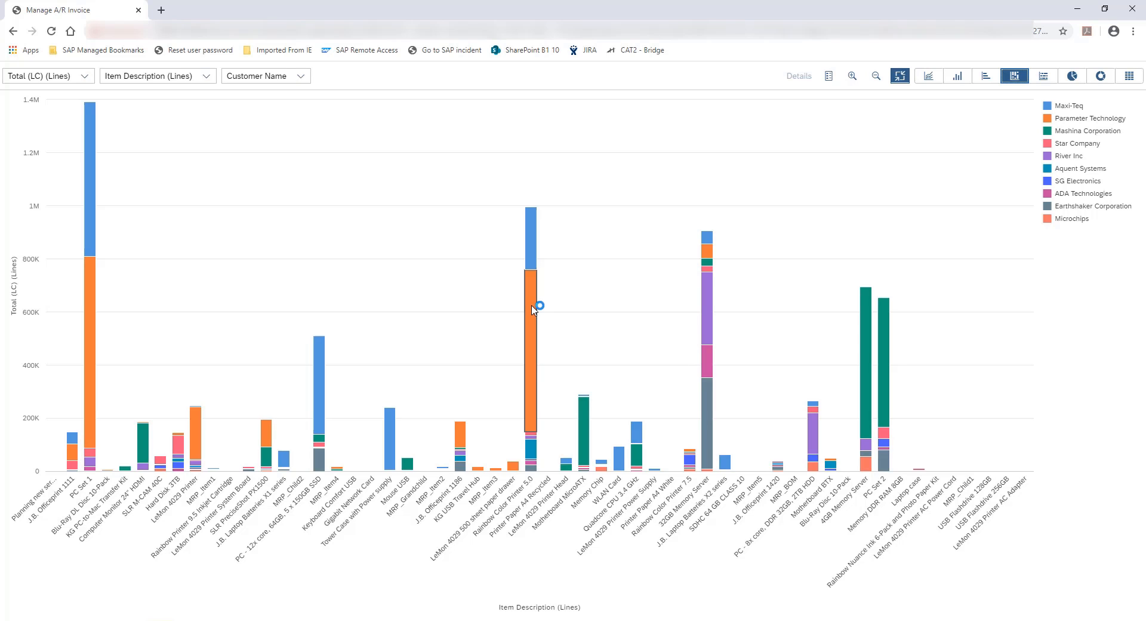
View the details of the Maxi-Teq segment in the Rainbow Color Printer 5.0 column, then clear the selection
{"action": "mouse_move", "coordinate": [533, 309]}
{"action": "left_click", "coordinate": [533, 232]}
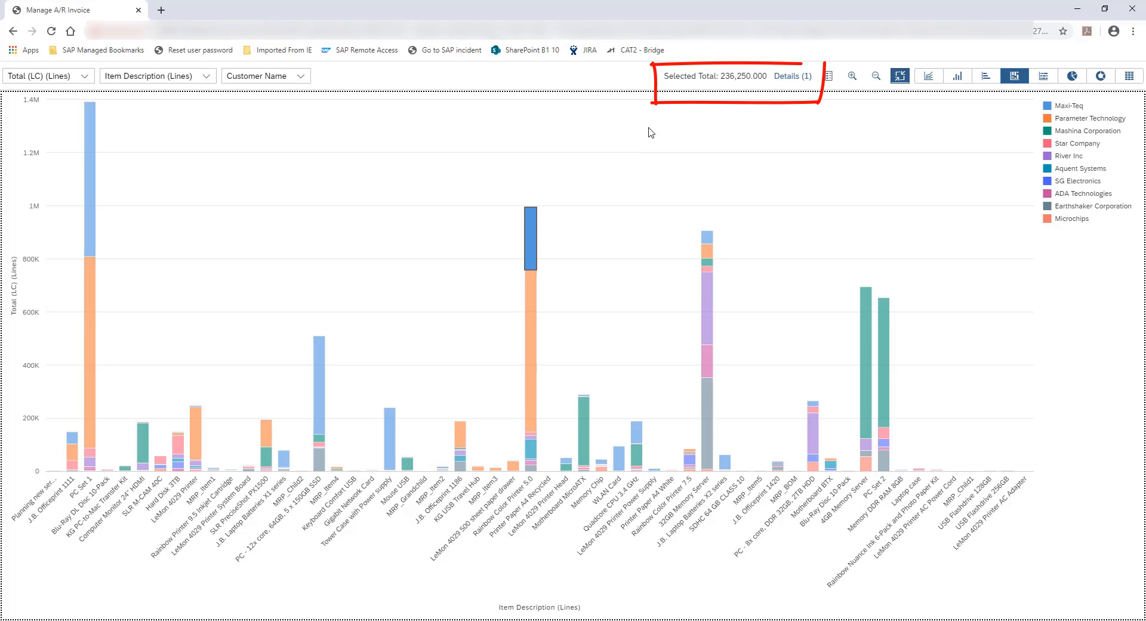
{"action": "left_click", "coordinate": [788, 81]}
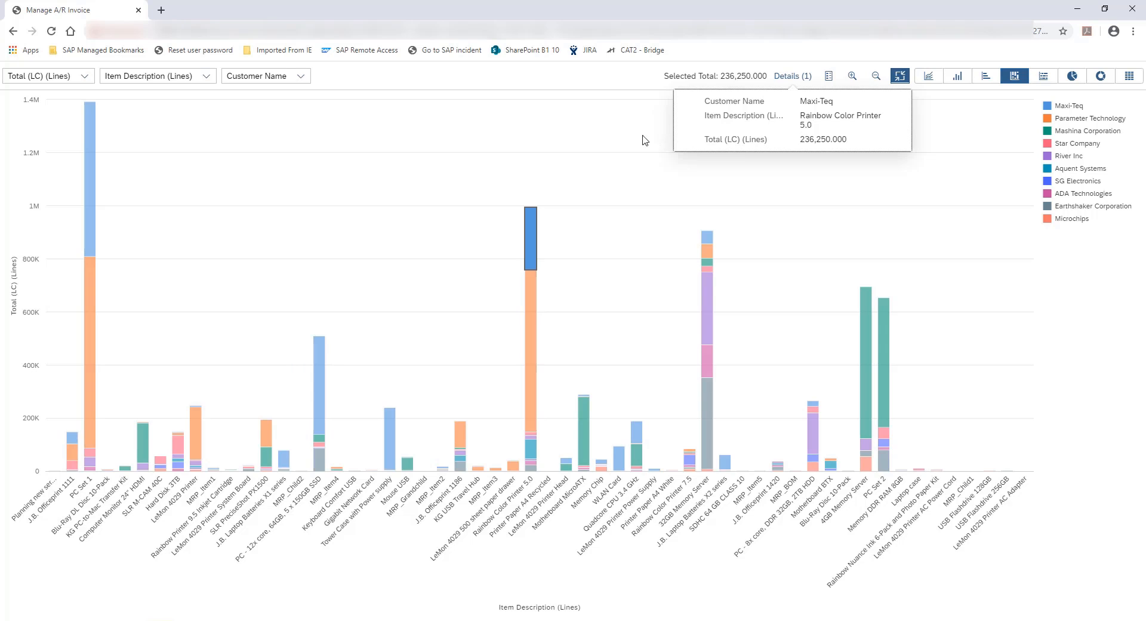
{"action": "left_click", "coordinate": [619, 81]}
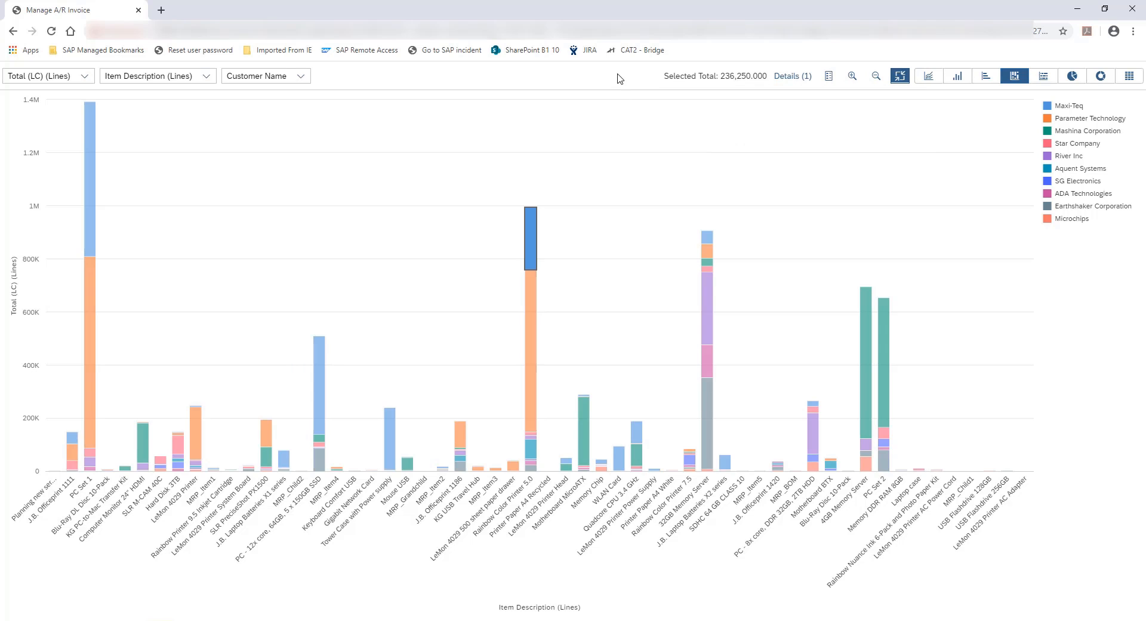
{"action": "left_click", "coordinate": [647, 172]}
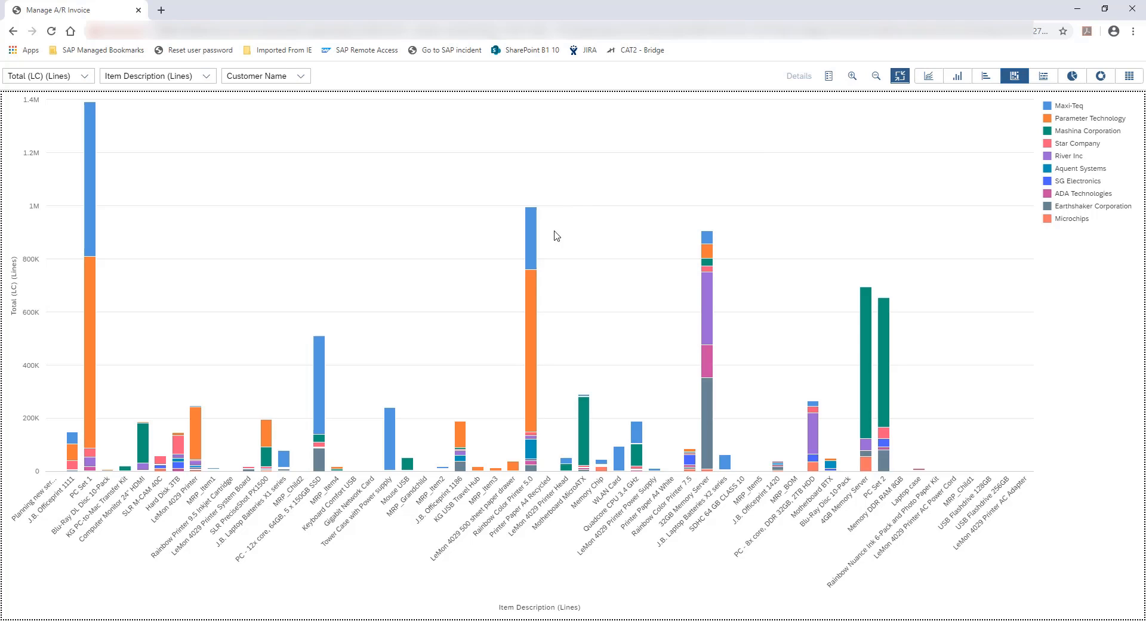
Select the entire Rainbow Color Printer 5.0 column to view its total across customers
{"action": "left_click", "coordinate": [519, 497]}
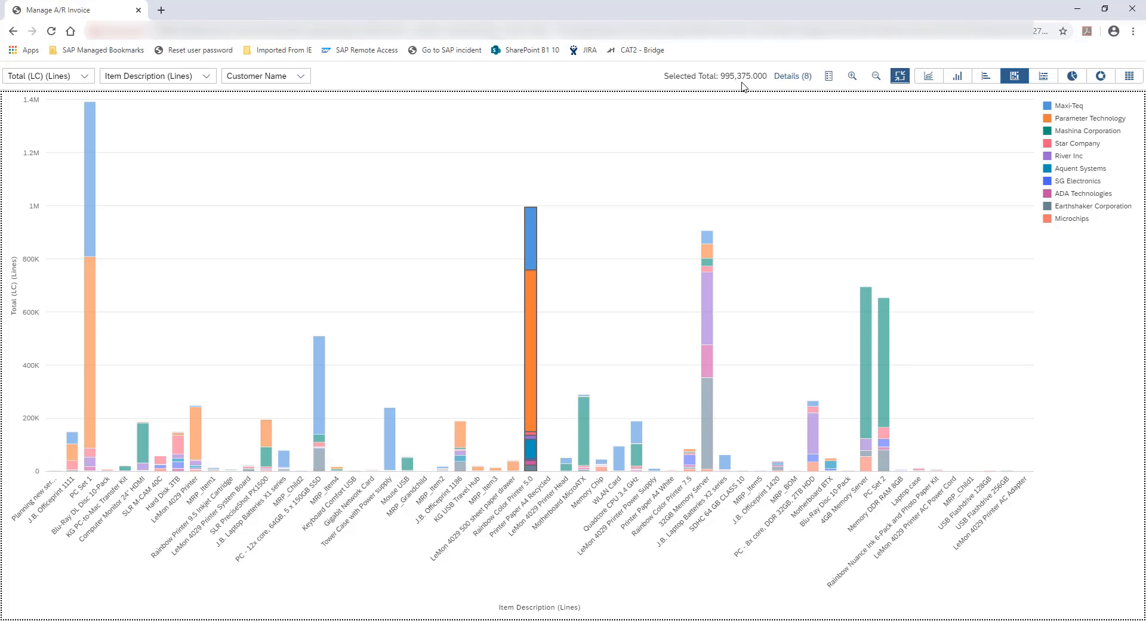
View the per-customer details of the selected Rainbow Color Printer 5.0 column down to Earthshaker Corporation, and clear the selection
{"action": "left_click", "coordinate": [800, 82]}
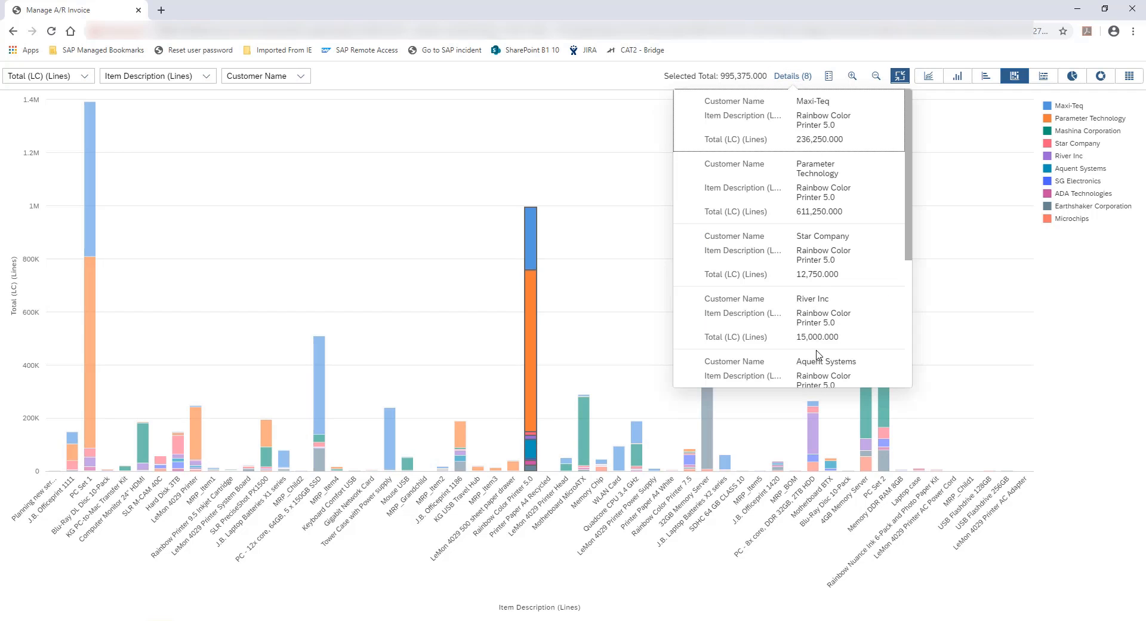
{"action": "scroll", "coordinate": [818, 353], "scroll_direction": "down", "scroll_amount": 4}
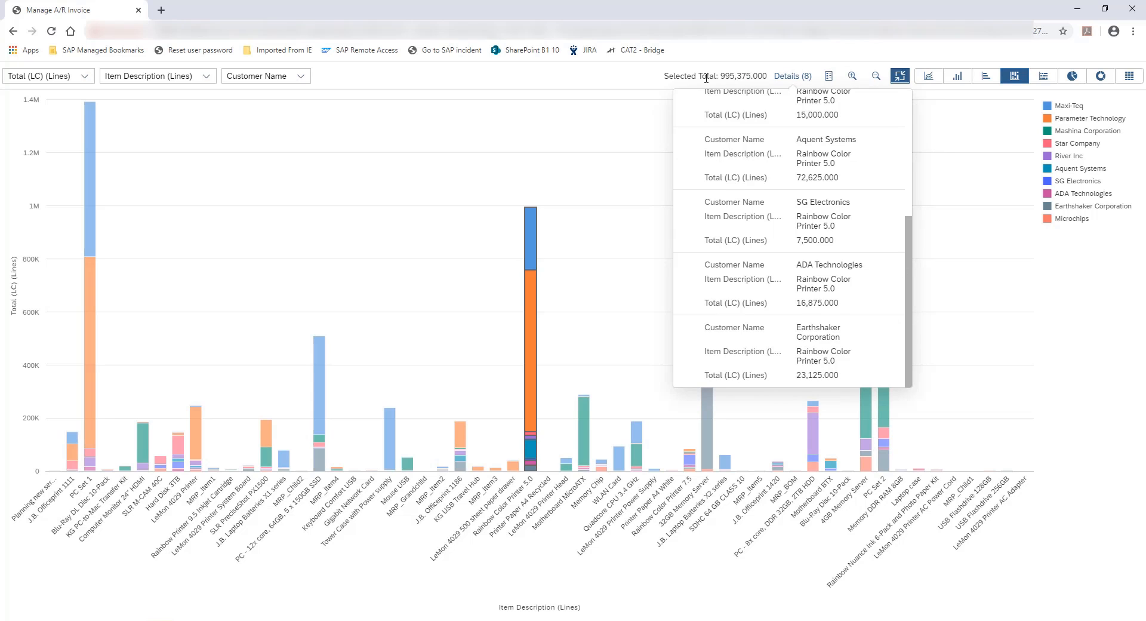
{"action": "left_click", "coordinate": [633, 81]}
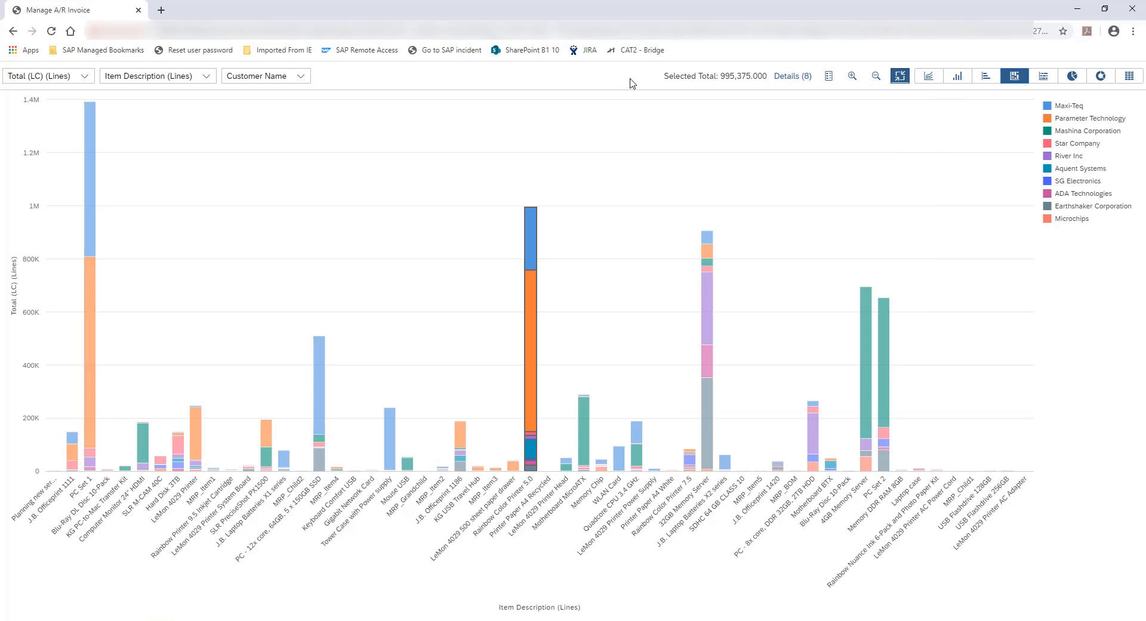
{"action": "left_click", "coordinate": [617, 138]}
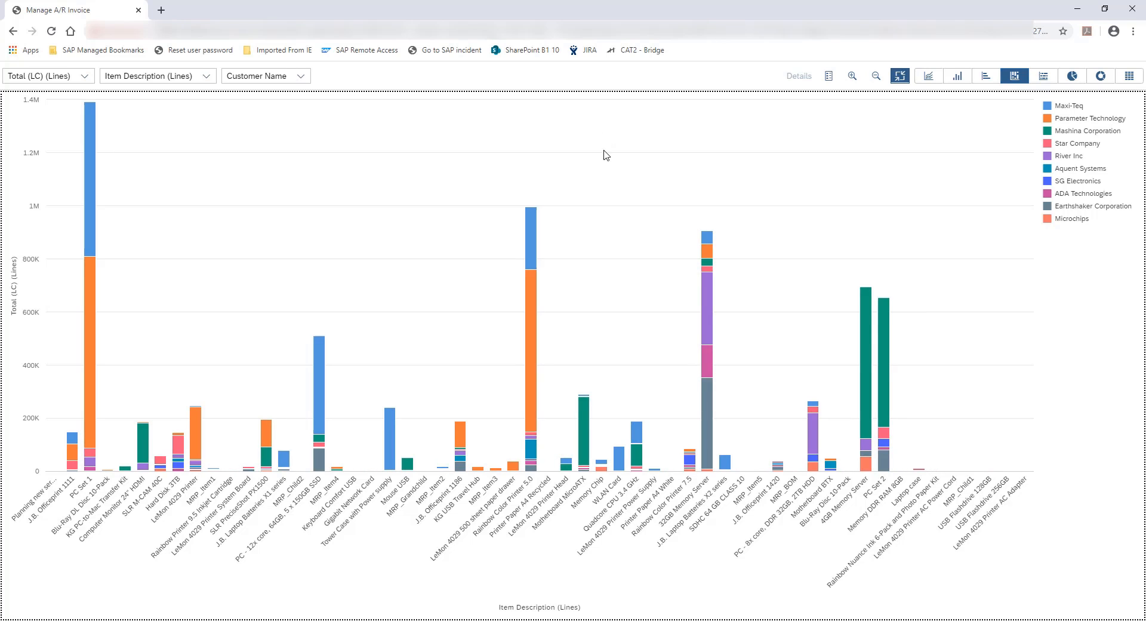
Select the block of columns from Tower Case with Power supply to Rainbow Color Printer 5.0, then all Parameter Technology segments, clearing each selection
{"action": "left_click_drag", "start_coordinate": [557, 192], "coordinate": [371, 491]}
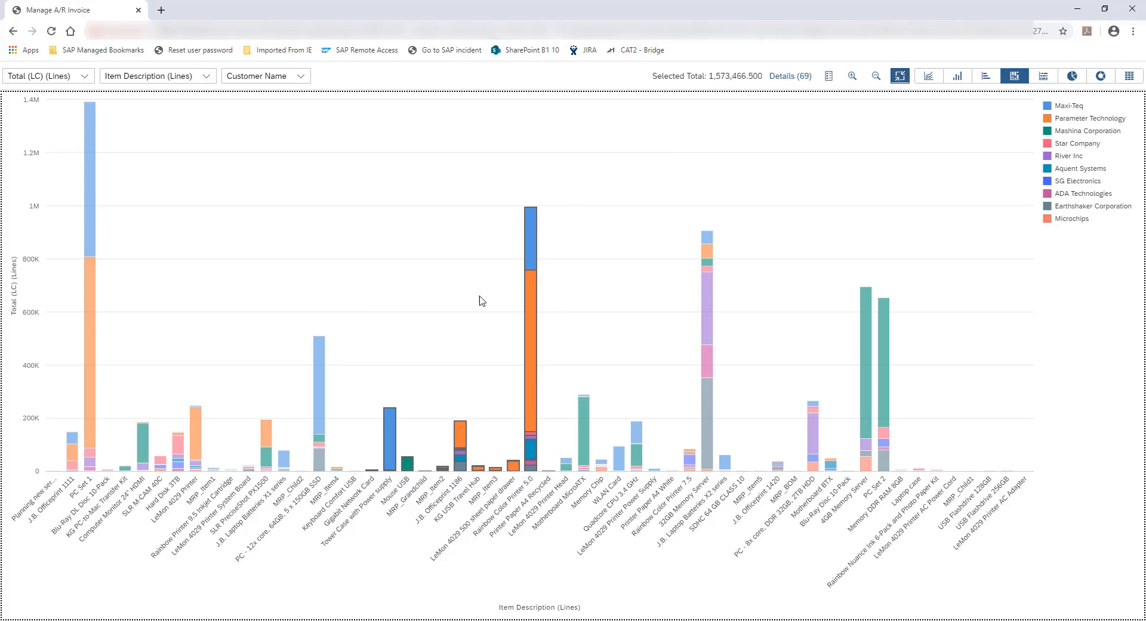
{"action": "left_click", "coordinate": [790, 146]}
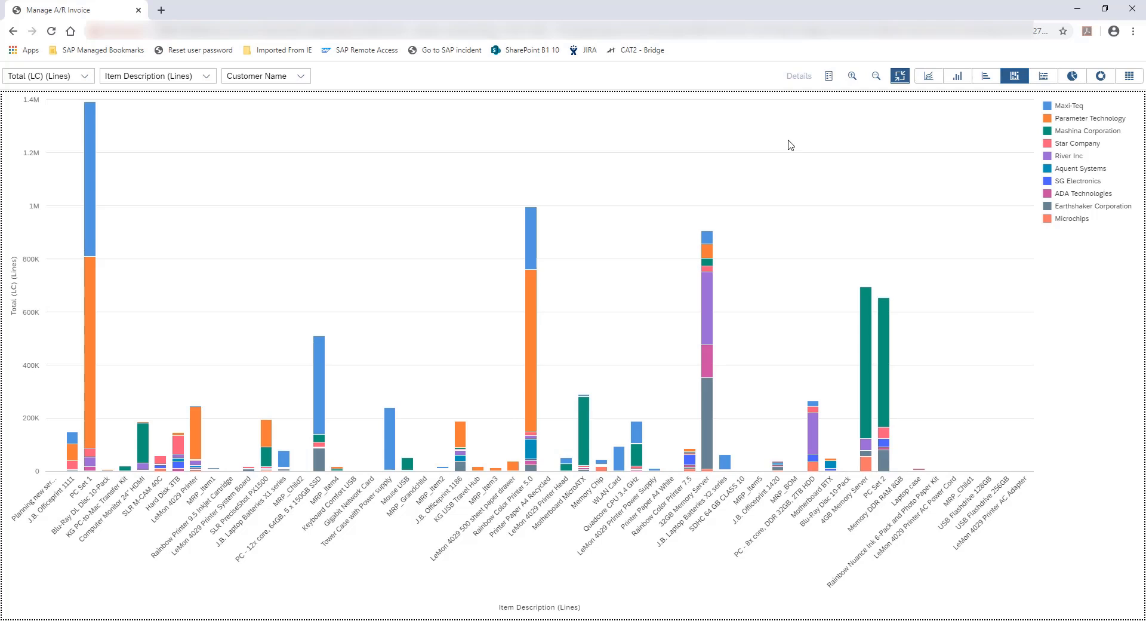
{"action": "left_click", "coordinate": [1064, 122]}
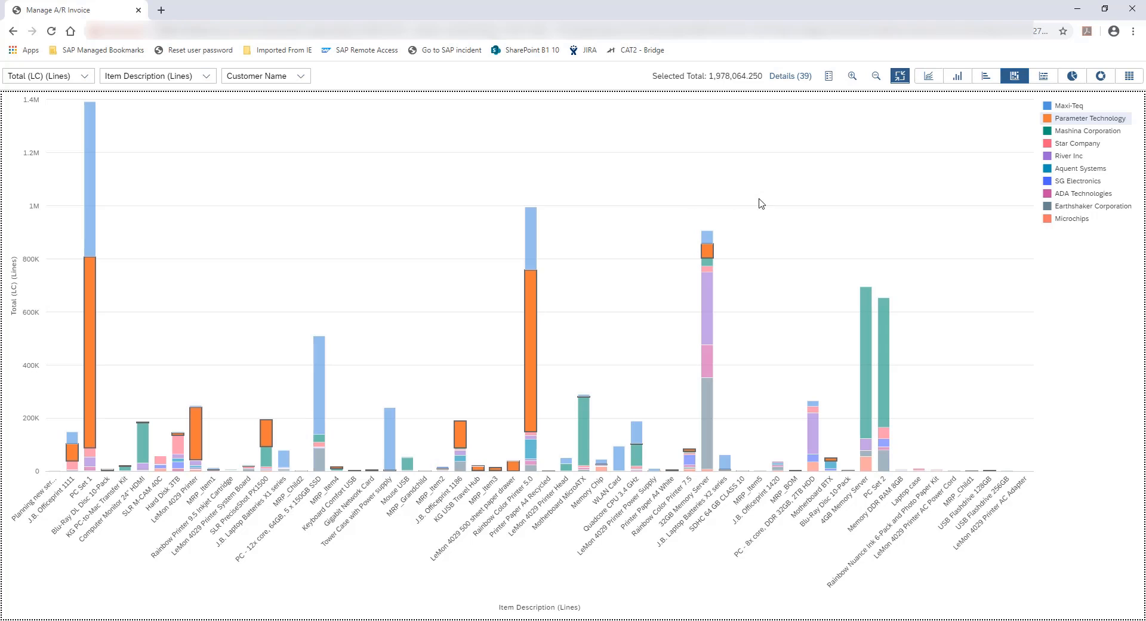
{"action": "left_click", "coordinate": [757, 171]}
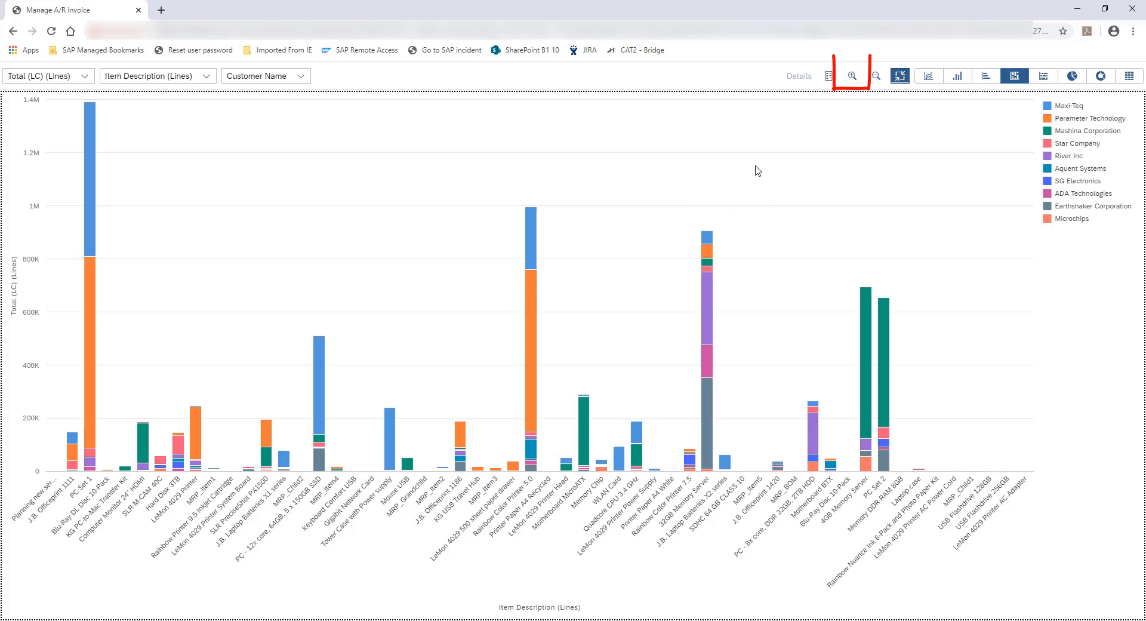
Zoom in on the stacked column chart until only the items around Rainbow Color Printer 5.0 fill the view
{"action": "left_click", "coordinate": [852, 78]}
{"action": "left_click", "coordinate": [852, 78]}
{"action": "left_click", "coordinate": [852, 78]}
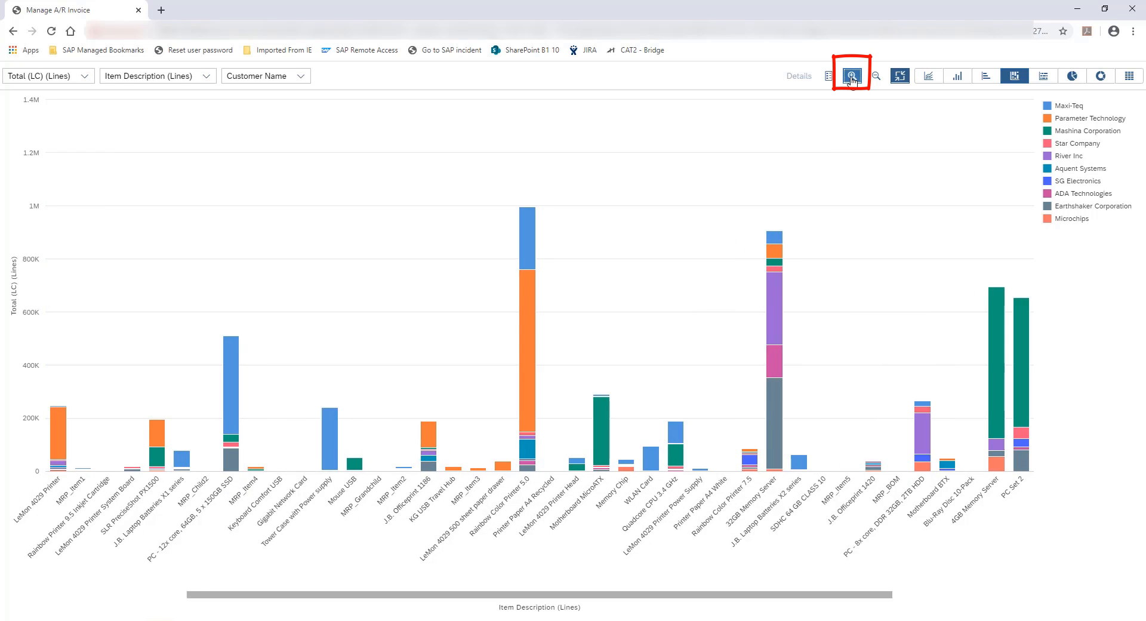
{"action": "left_click", "coordinate": [852, 78]}
{"action": "left_click", "coordinate": [852, 77]}
{"action": "left_click", "coordinate": [852, 77]}
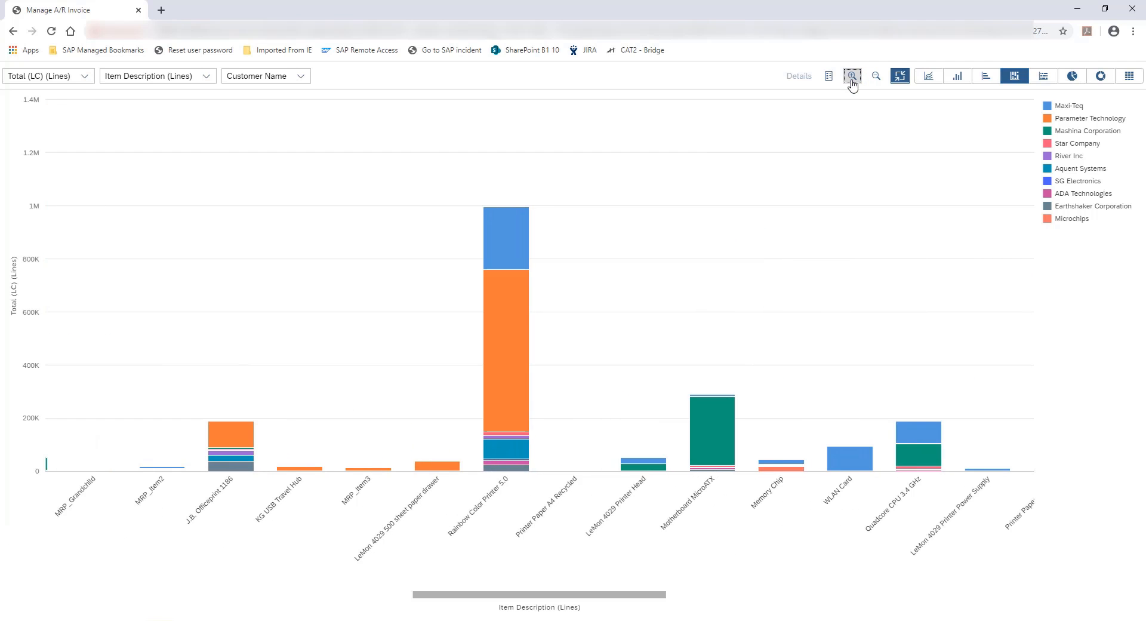
{"action": "left_click", "coordinate": [851, 78]}
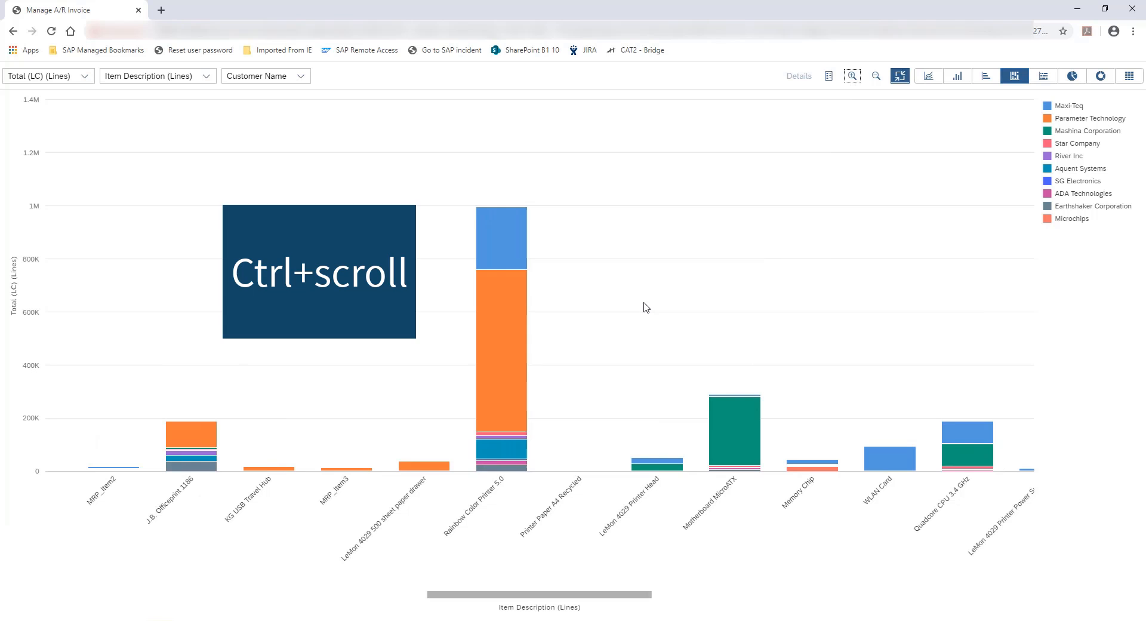
Inspect different item columns by varying the chart's magnification and moving along the item axis, then restore the complete chart
{"action": "scroll", "coordinate": [640, 299], "scroll_direction": "down", "scroll_amount": 4}
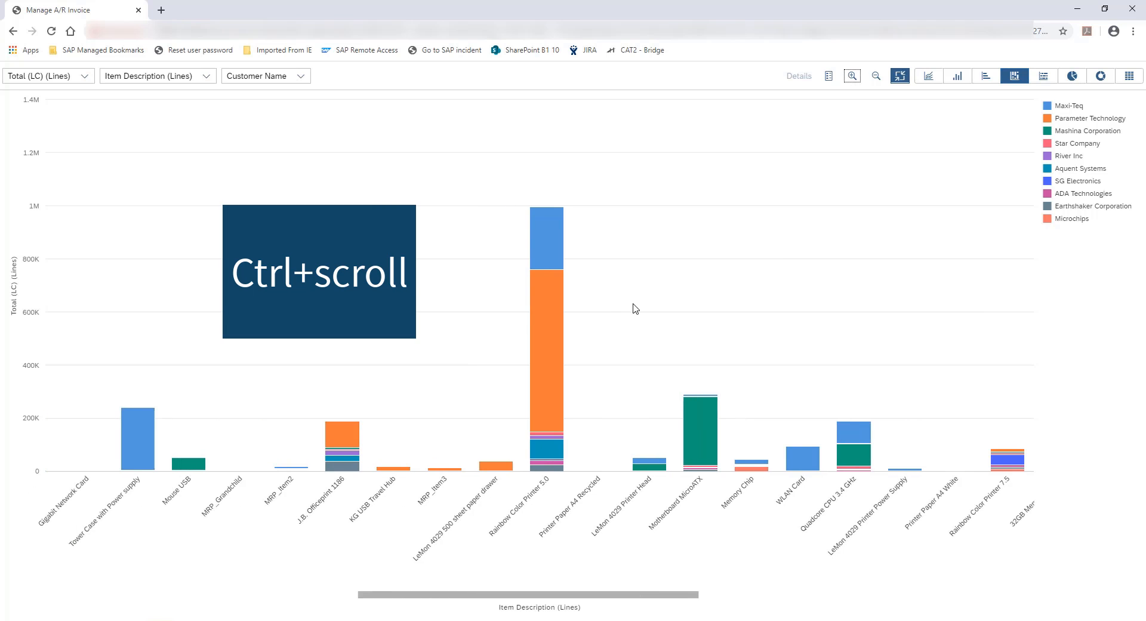
{"action": "scroll", "coordinate": [173, 351], "scroll_direction": "up", "scroll_amount": 1}
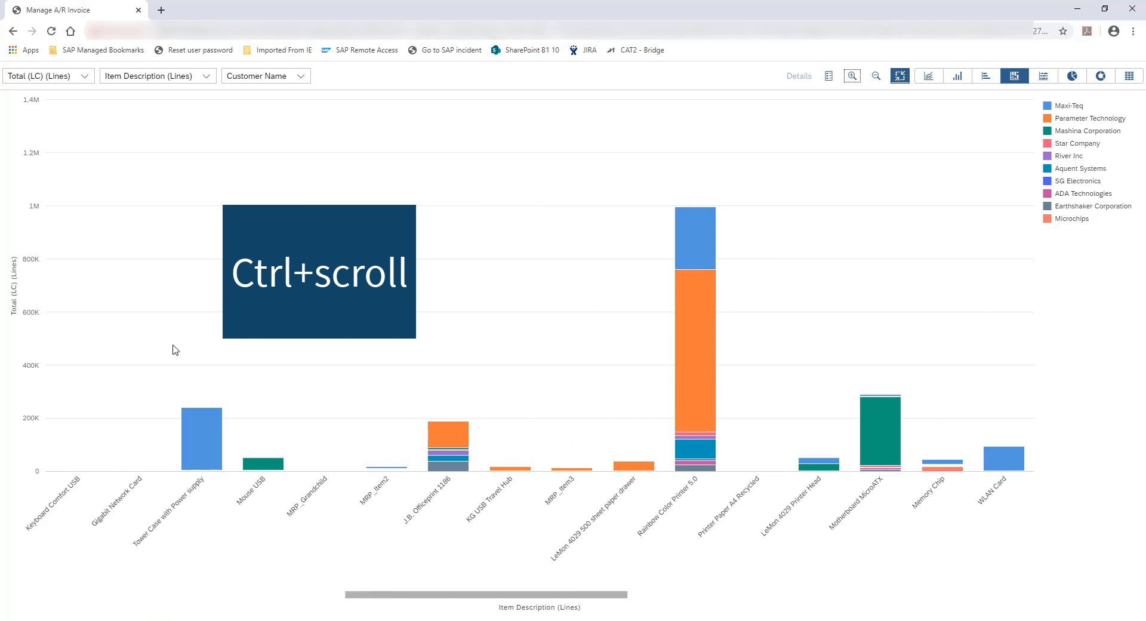
{"action": "scroll", "coordinate": [184, 356], "scroll_direction": "down", "scroll_amount": 2}
{"action": "scroll", "coordinate": [252, 370], "scroll_direction": "down", "scroll_amount": 2}
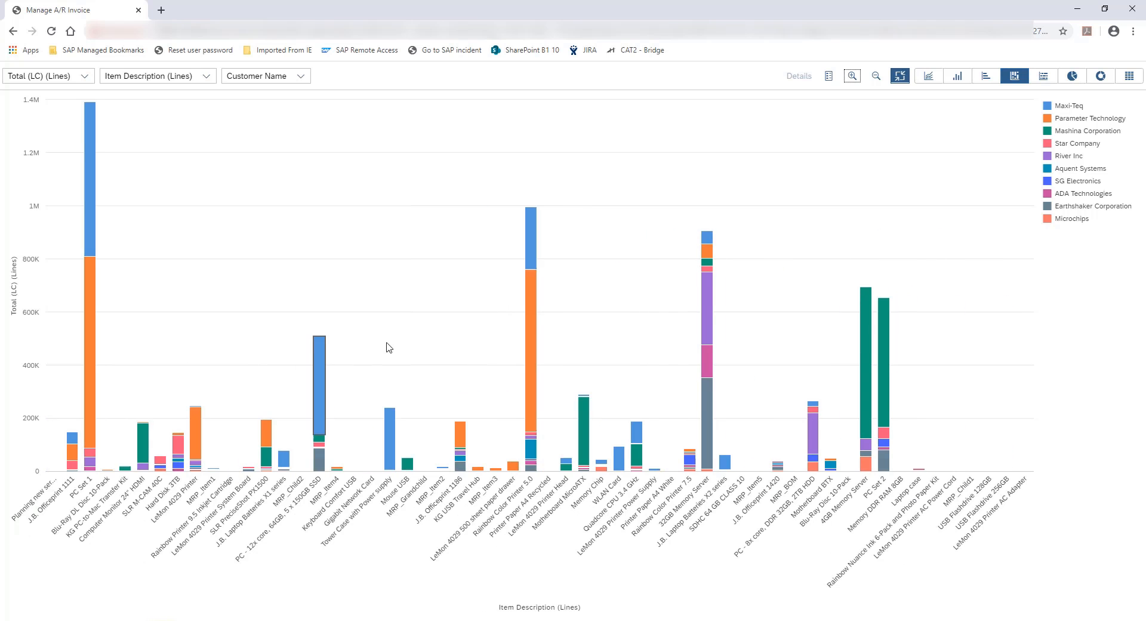
{"action": "scroll", "coordinate": [876, 337], "scroll_direction": "up", "scroll_amount": 5}
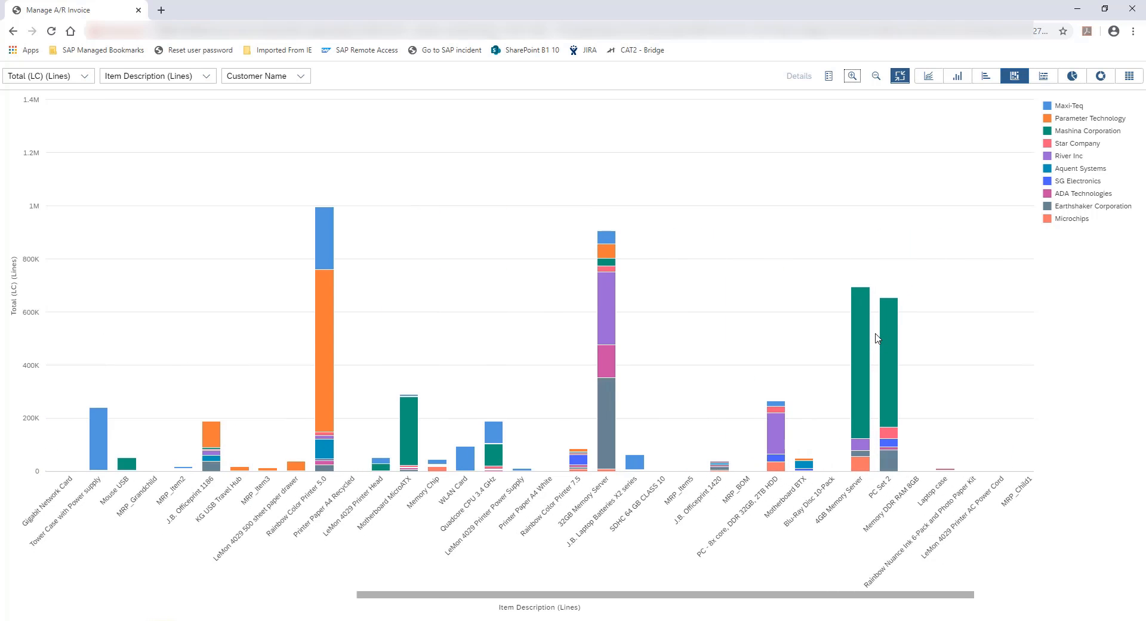
{"action": "scroll", "coordinate": [875, 335], "scroll_direction": "up", "scroll_amount": 1}
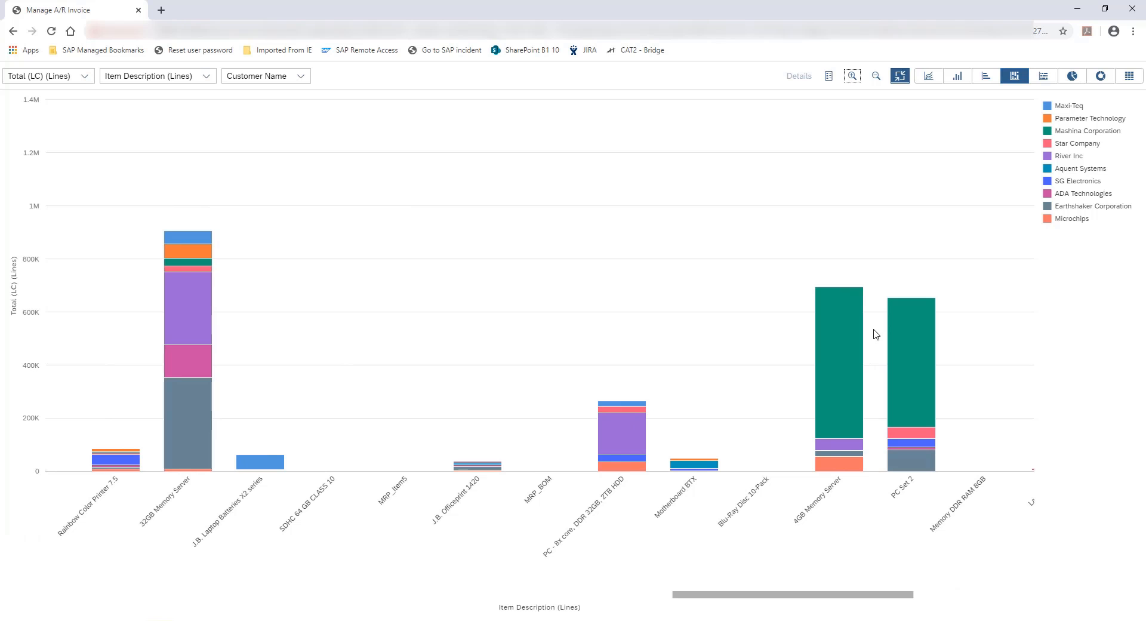
{"action": "scroll", "coordinate": [874, 338], "scroll_direction": "down", "scroll_amount": 2}
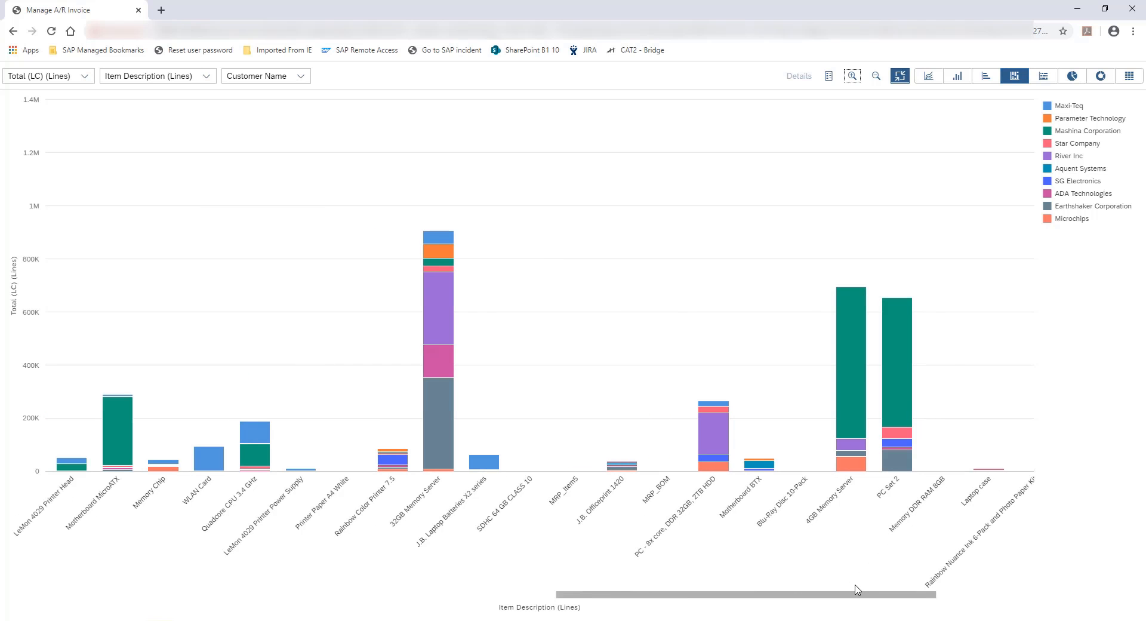
{"action": "left_click_drag", "start_coordinate": [855, 596], "coordinate": [655, 585]}
{"action": "scroll", "coordinate": [636, 245], "scroll_direction": "down", "scroll_amount": 3}
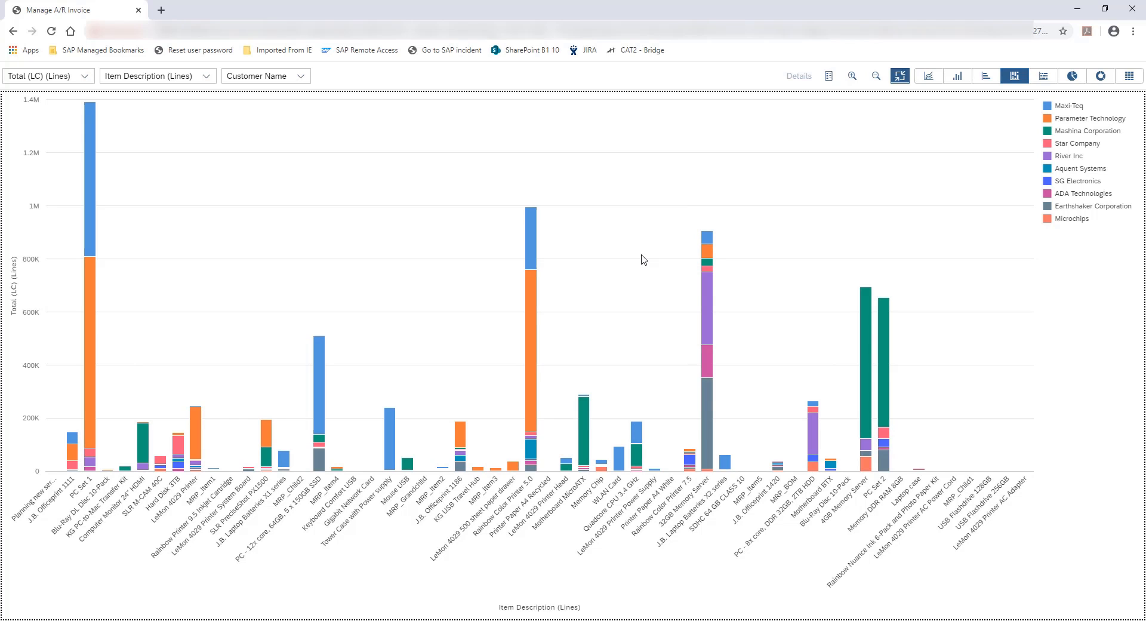
Exit the full-screen chart and begin saving the view as a tile titled "Sales by Item by Customer"
{"action": "left_click", "coordinate": [901, 76]}
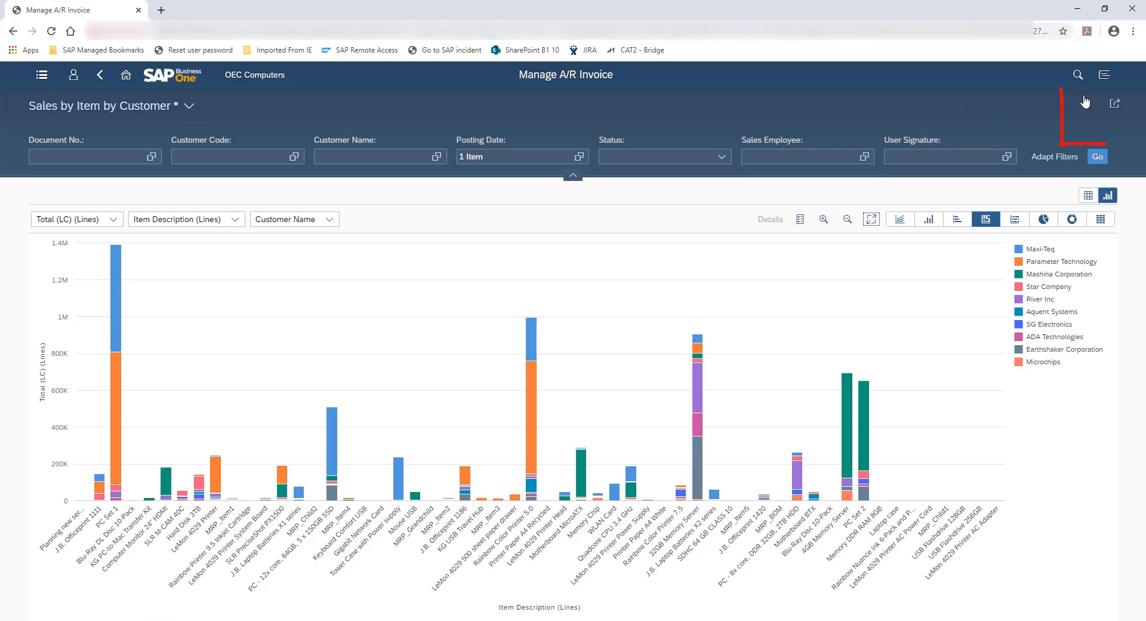
{"action": "left_click", "coordinate": [1114, 105]}
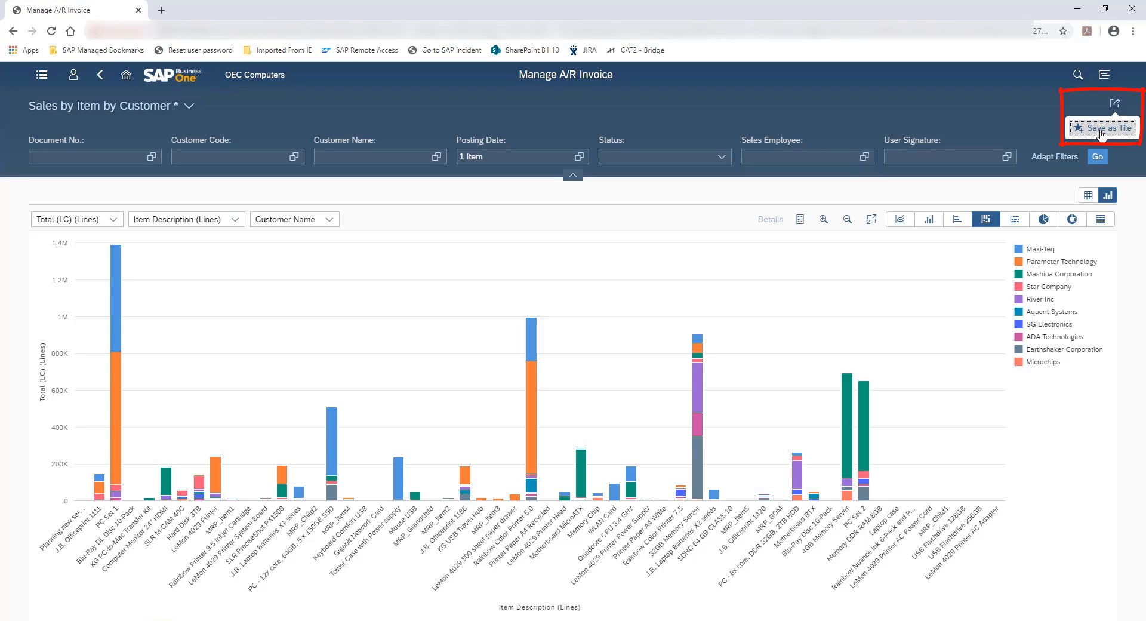
{"action": "left_click", "coordinate": [1102, 133]}
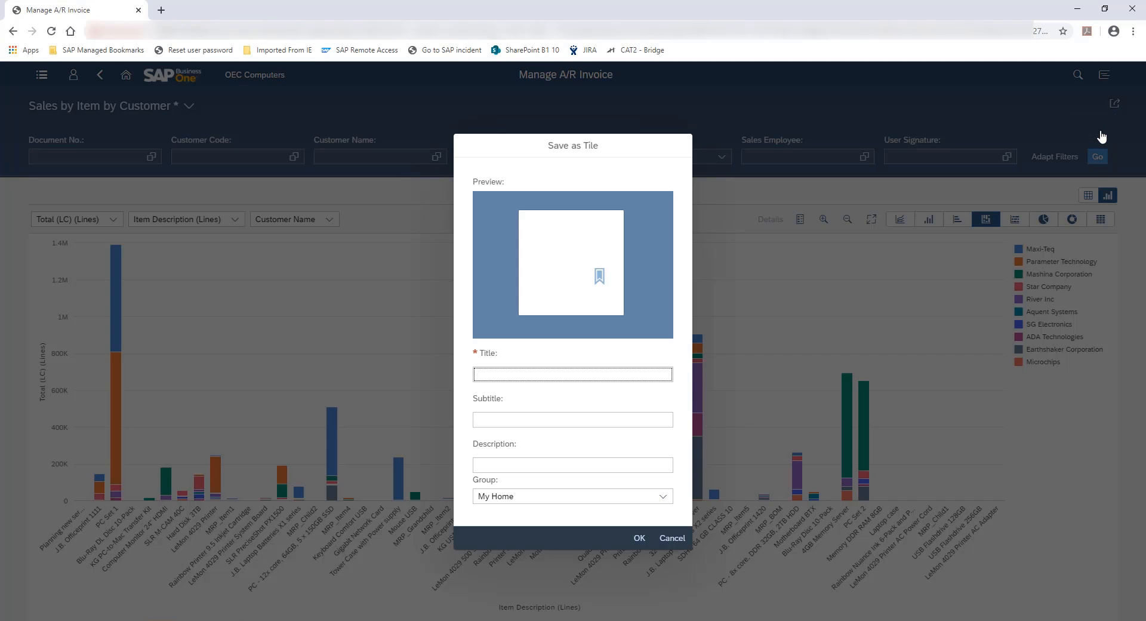
{"action": "type", "text": "Sales by Item by Customer"}
Give the tile the description "Stacked Column Chart", assign it to the My Home group, and save it
{"action": "left_click", "coordinate": [589, 465]}
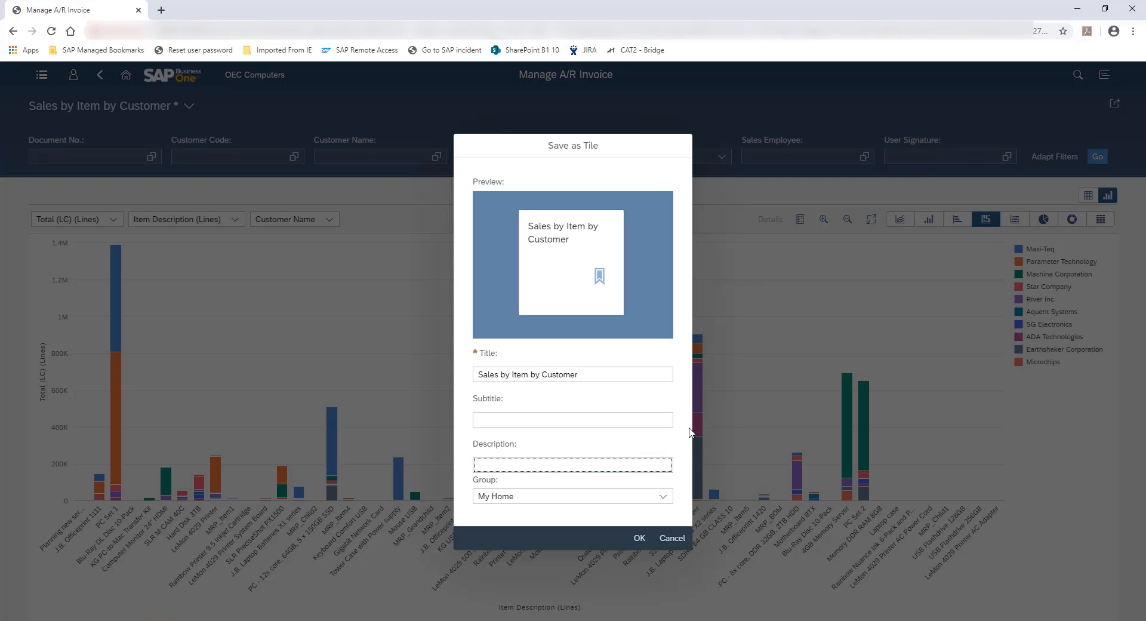
{"action": "type", "text": "Stacked Column Chart"}
{"action": "left_click", "coordinate": [664, 496]}
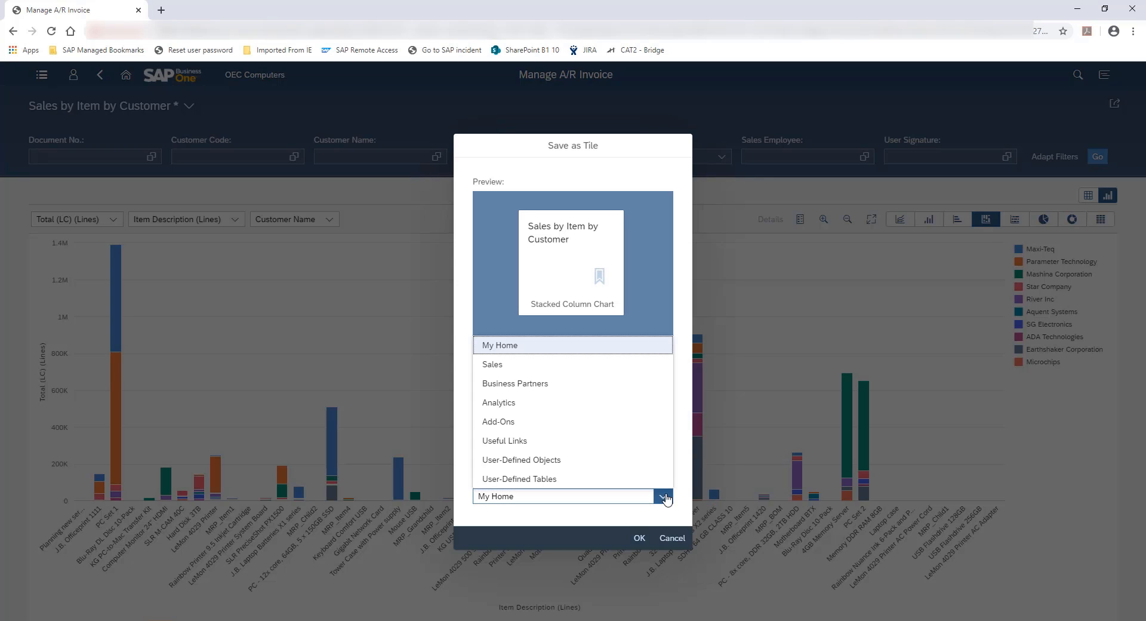
{"action": "left_click", "coordinate": [510, 346]}
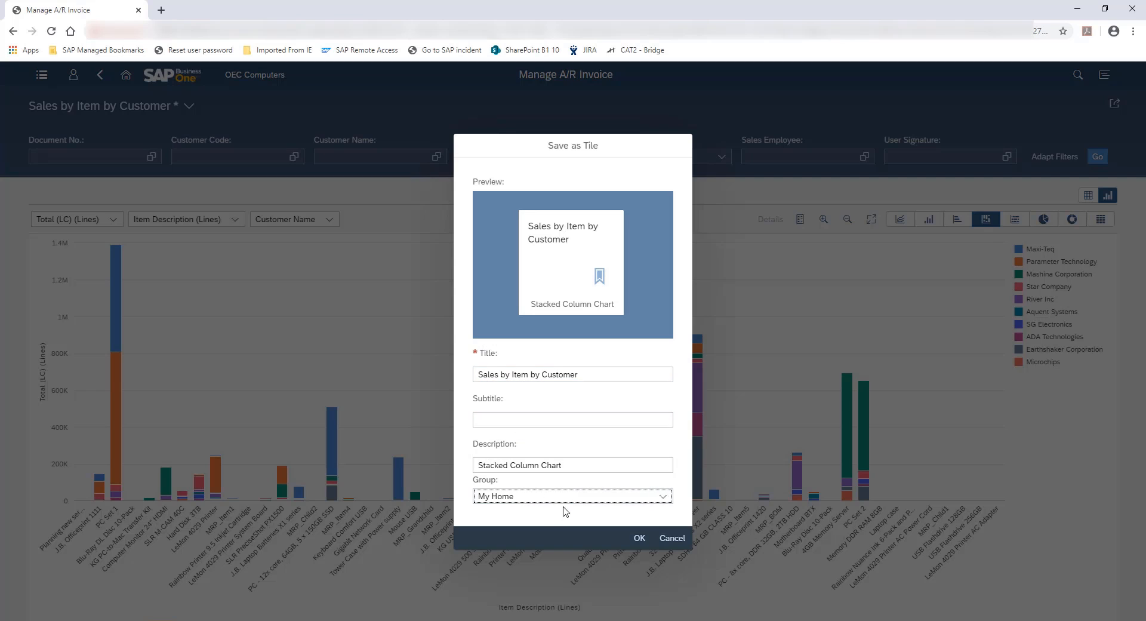
{"action": "left_click", "coordinate": [639, 538]}
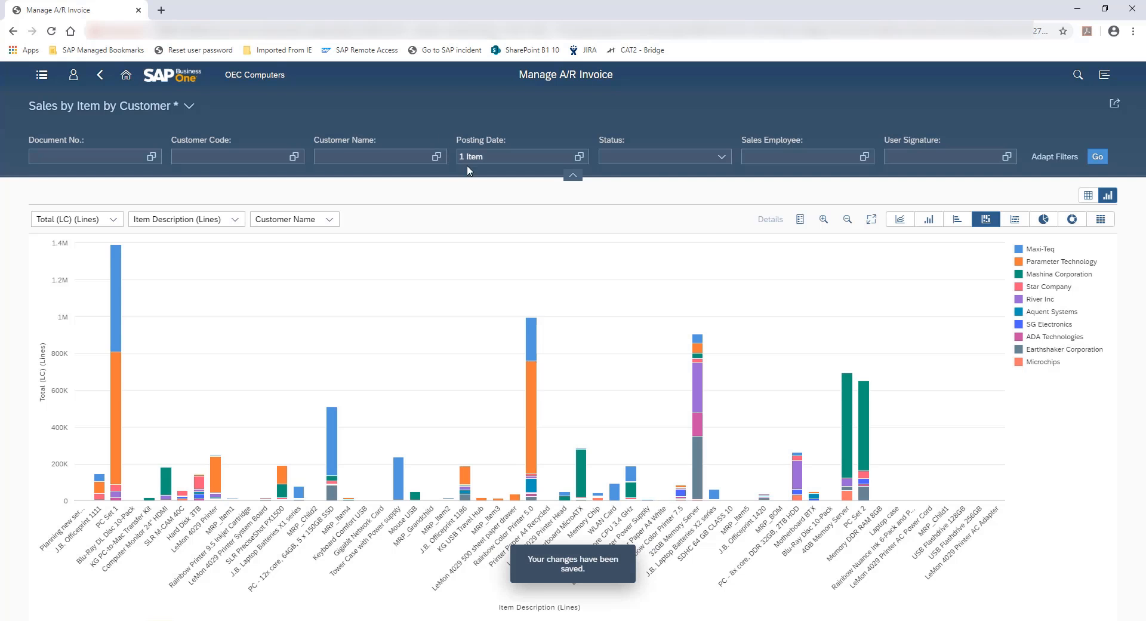
Return to the home page and open the Sales Analysis by Rows Chart from the Analytics group
{"action": "left_click", "coordinate": [126, 81]}
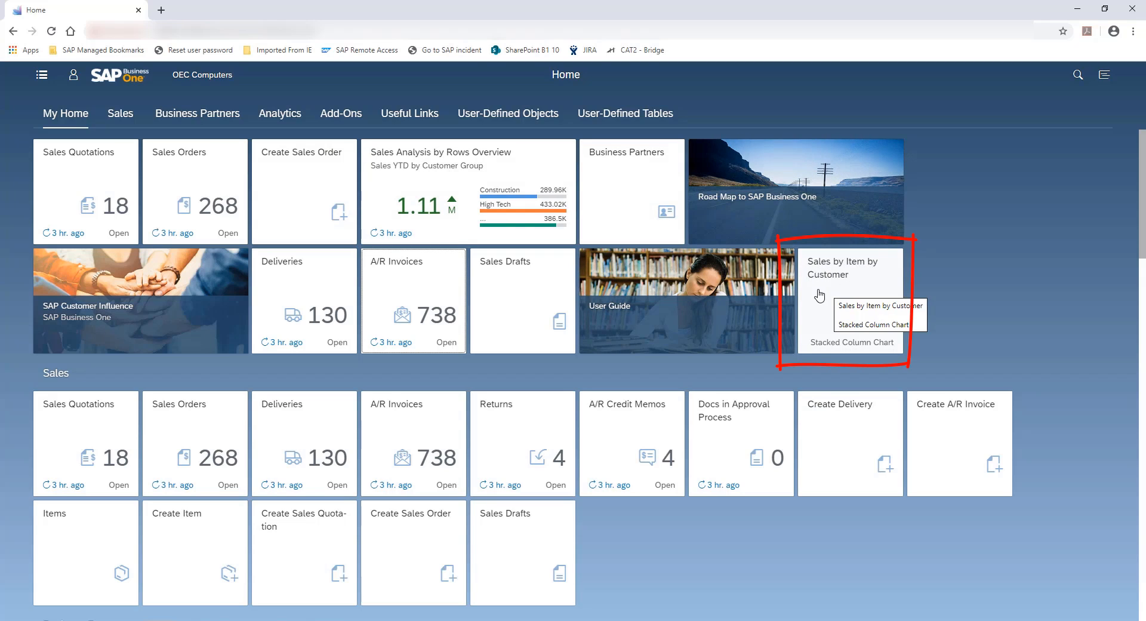
{"action": "left_click", "coordinate": [824, 352]}
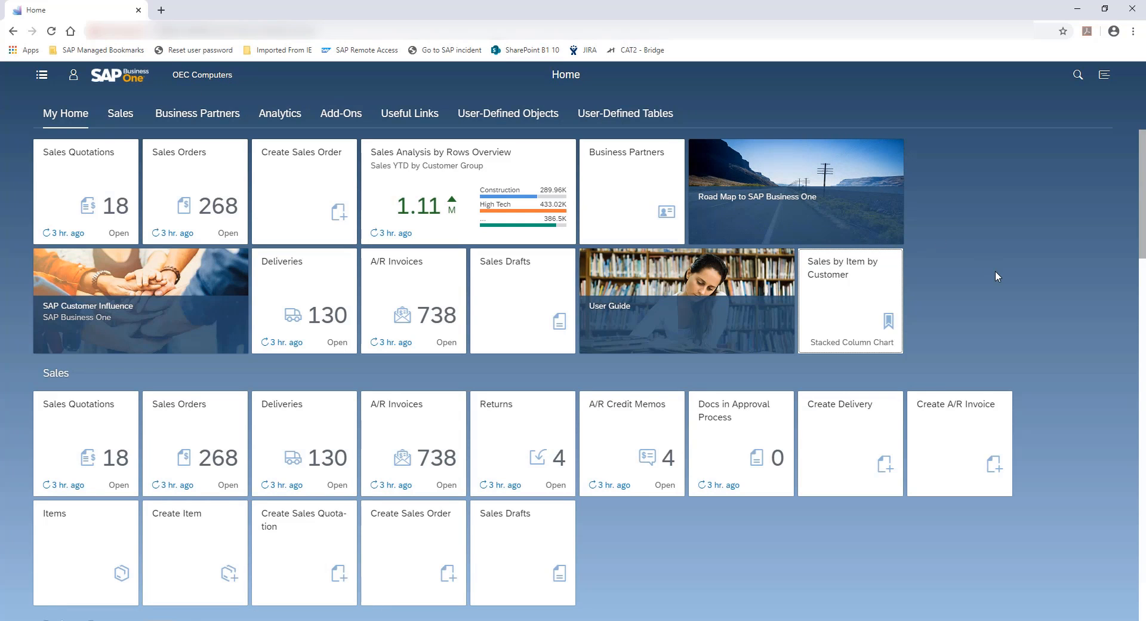
{"action": "scroll", "coordinate": [993, 275], "scroll_direction": "down", "scroll_amount": 8}
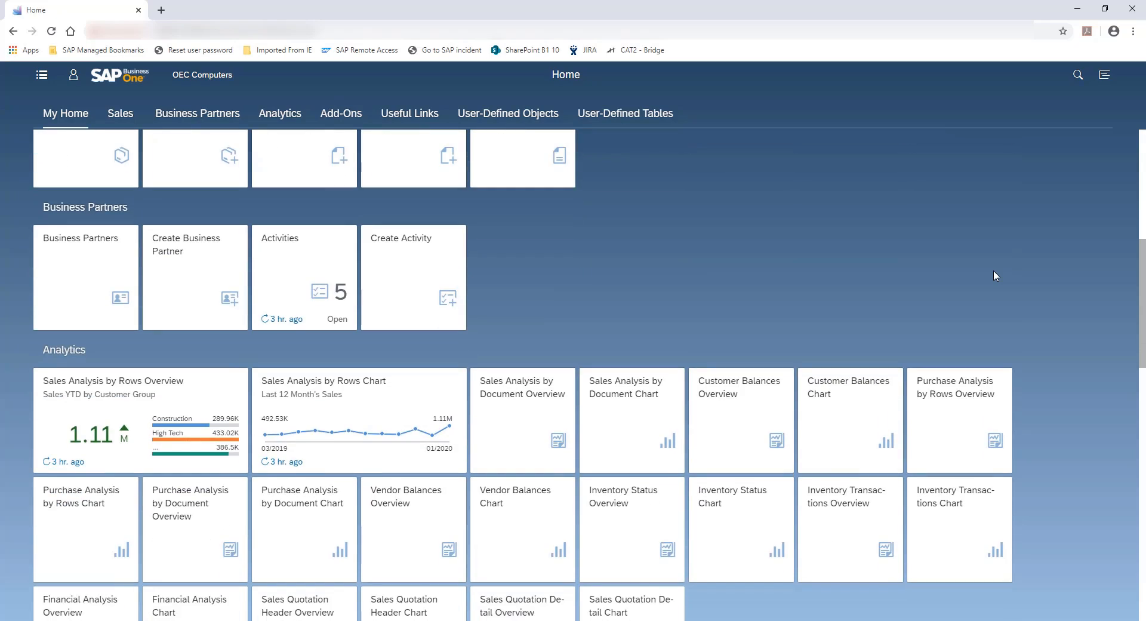
{"action": "scroll", "coordinate": [993, 270], "scroll_direction": "down", "scroll_amount": 3}
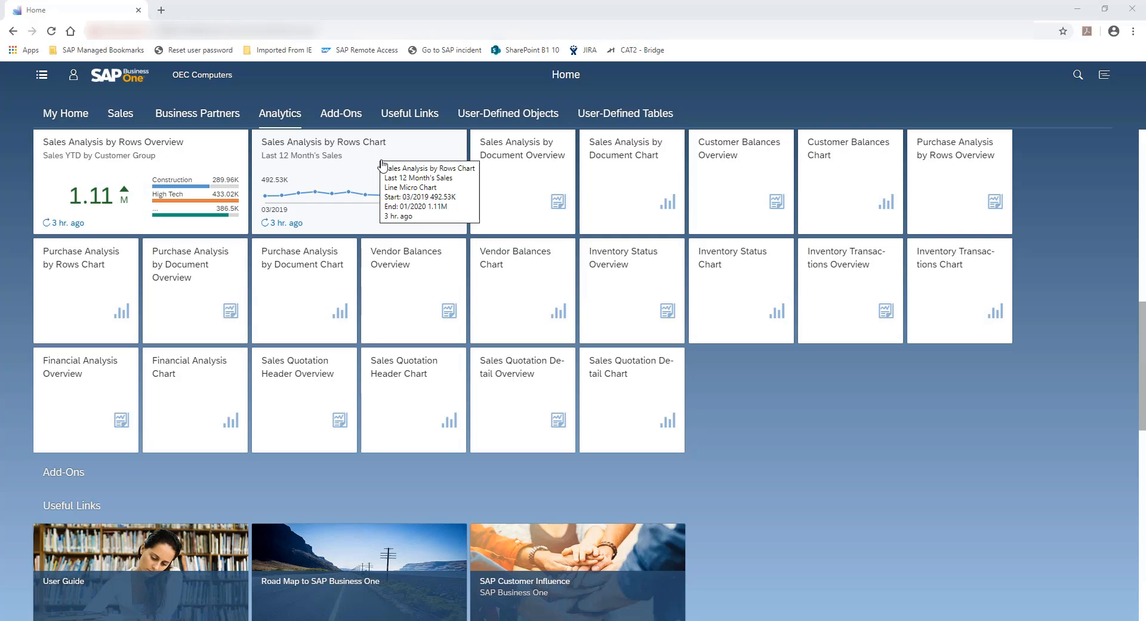
{"action": "left_click", "coordinate": [367, 161]}
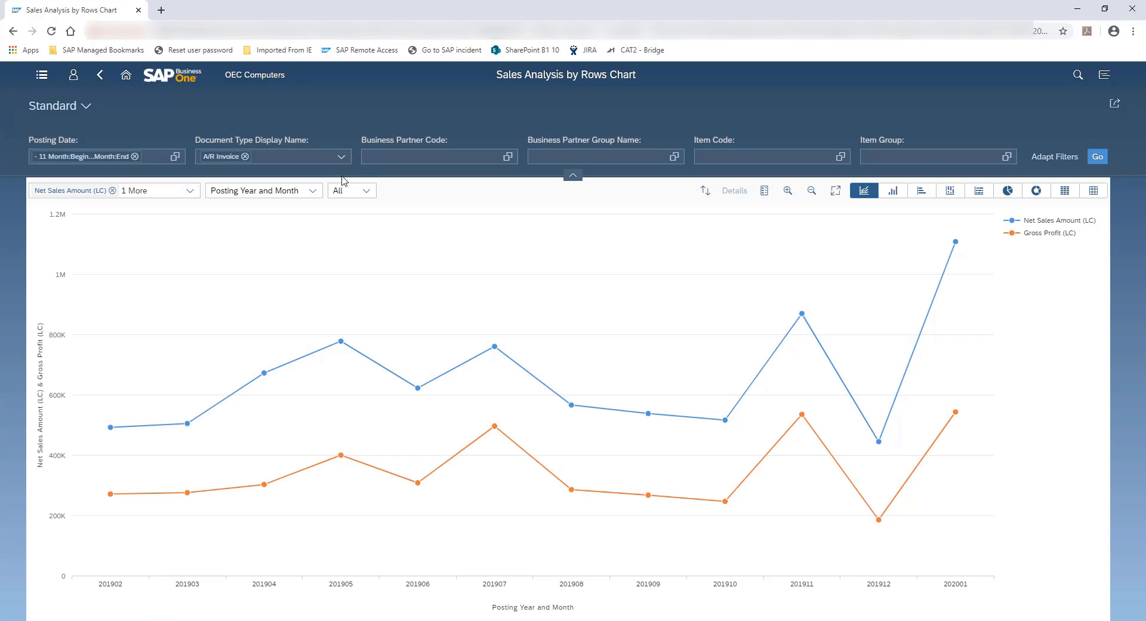
Remove the Gross Profit (LC) measure from the line chart, keeping only Net Sales Amount (LC)
{"action": "left_click", "coordinate": [189, 191]}
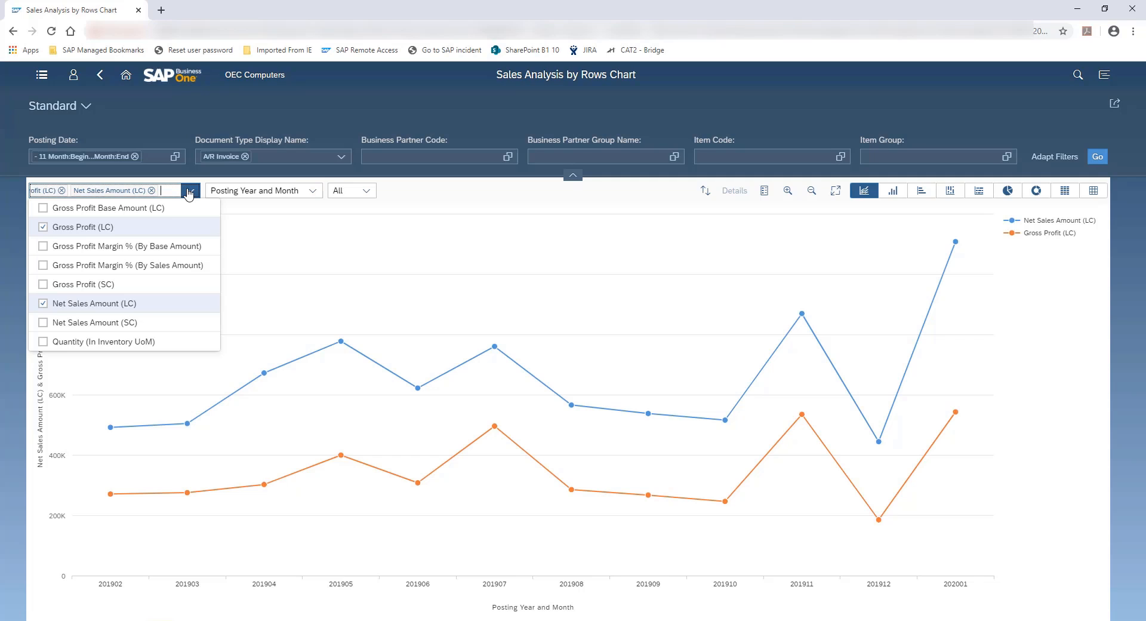
{"action": "left_click", "coordinate": [43, 227]}
{"action": "left_click", "coordinate": [261, 239]}
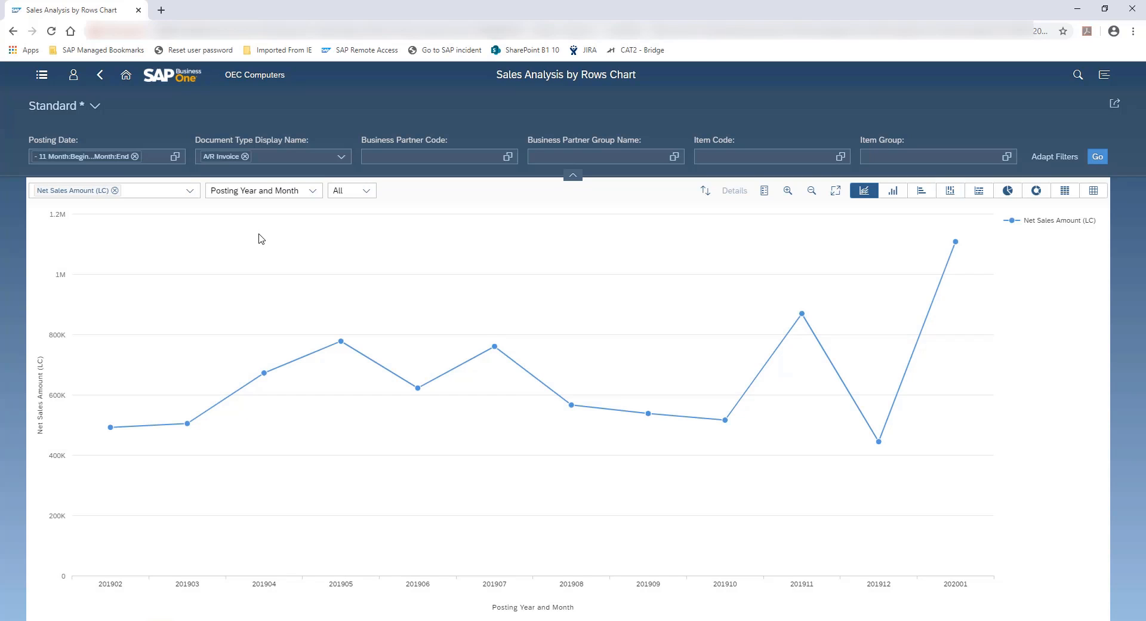
Examine the list of dimensions available for the chart without changing Posting Year and Month
{"action": "left_click", "coordinate": [312, 190]}
{"action": "scroll", "coordinate": [322, 278], "scroll_direction": "up", "scroll_amount": 1}
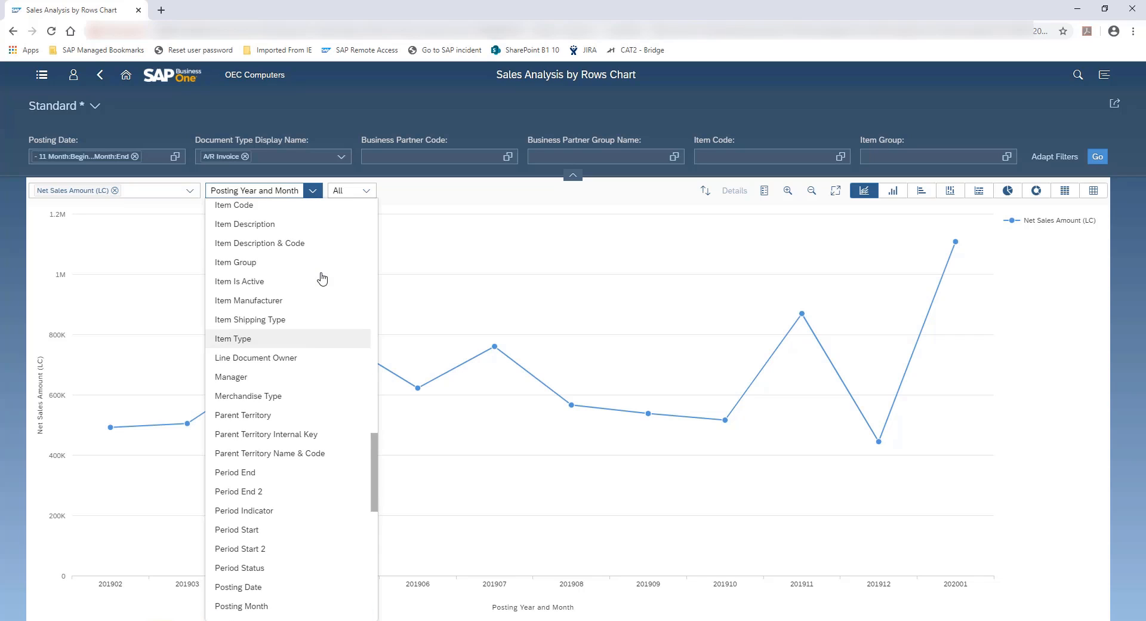
{"action": "scroll", "coordinate": [323, 278], "scroll_direction": "up", "scroll_amount": 9}
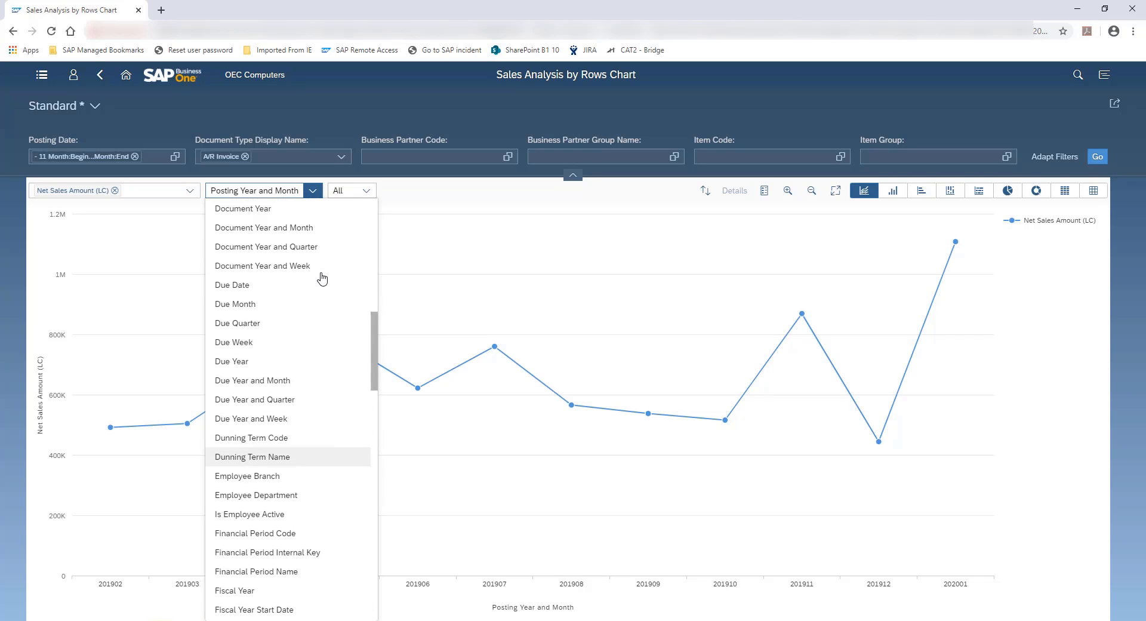
{"action": "scroll", "coordinate": [322, 278], "scroll_direction": "up", "scroll_amount": 7}
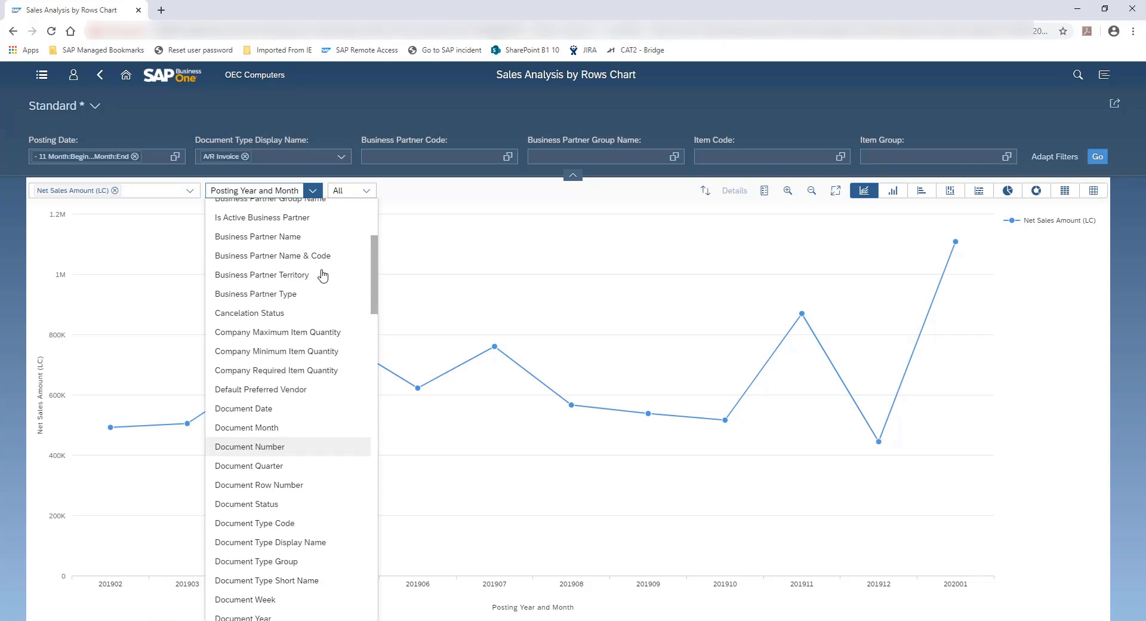
{"action": "scroll", "coordinate": [323, 276], "scroll_direction": "up", "scroll_amount": 3}
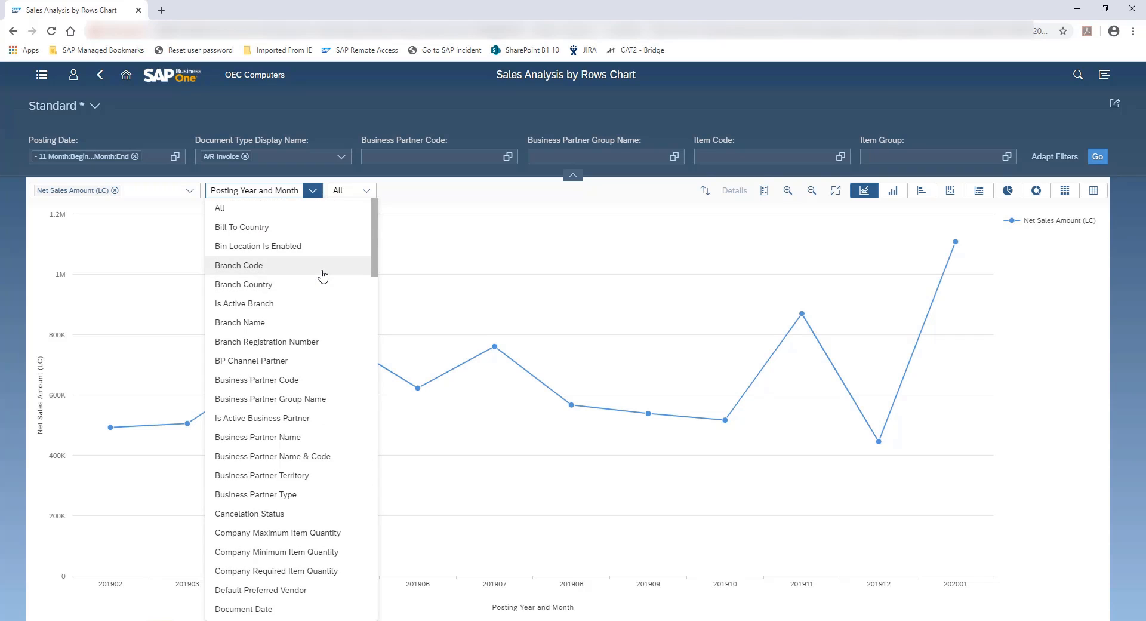
{"action": "scroll", "coordinate": [323, 275], "scroll_direction": "down", "scroll_amount": 6}
{"action": "scroll", "coordinate": [323, 276], "scroll_direction": "down", "scroll_amount": 9}
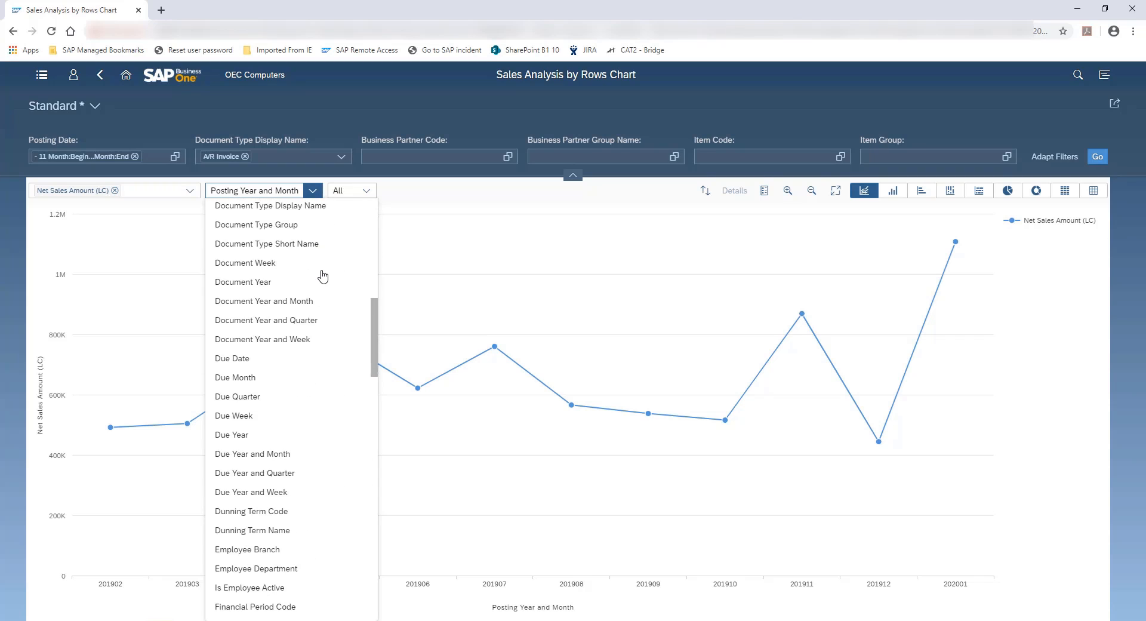
{"action": "scroll", "coordinate": [323, 276], "scroll_direction": "down", "scroll_amount": 12}
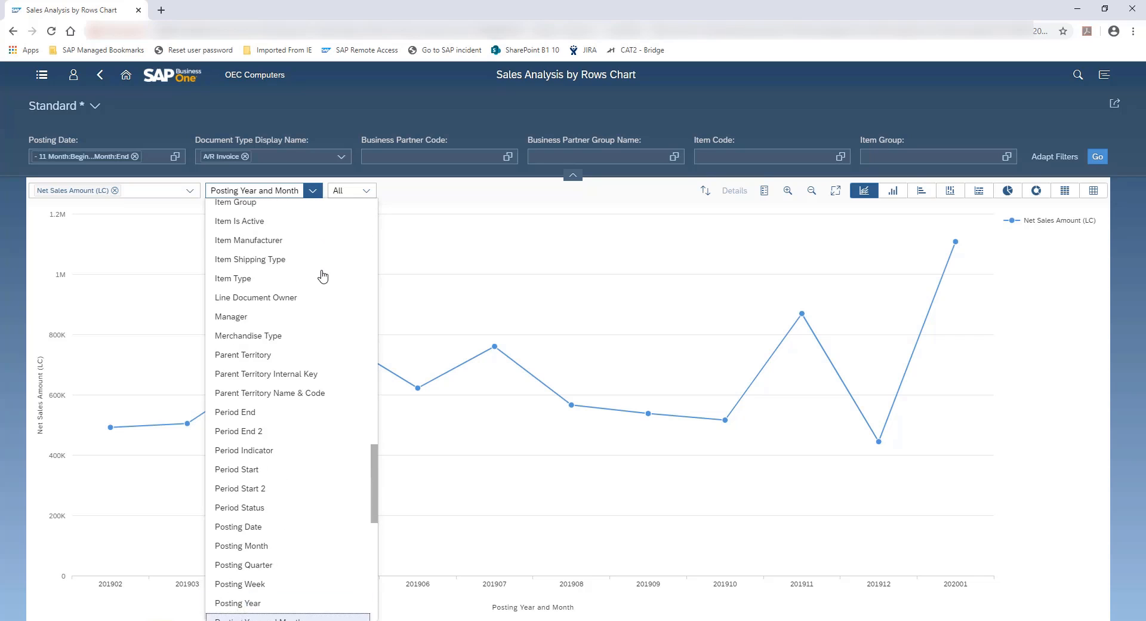
{"action": "left_click", "coordinate": [423, 247]}
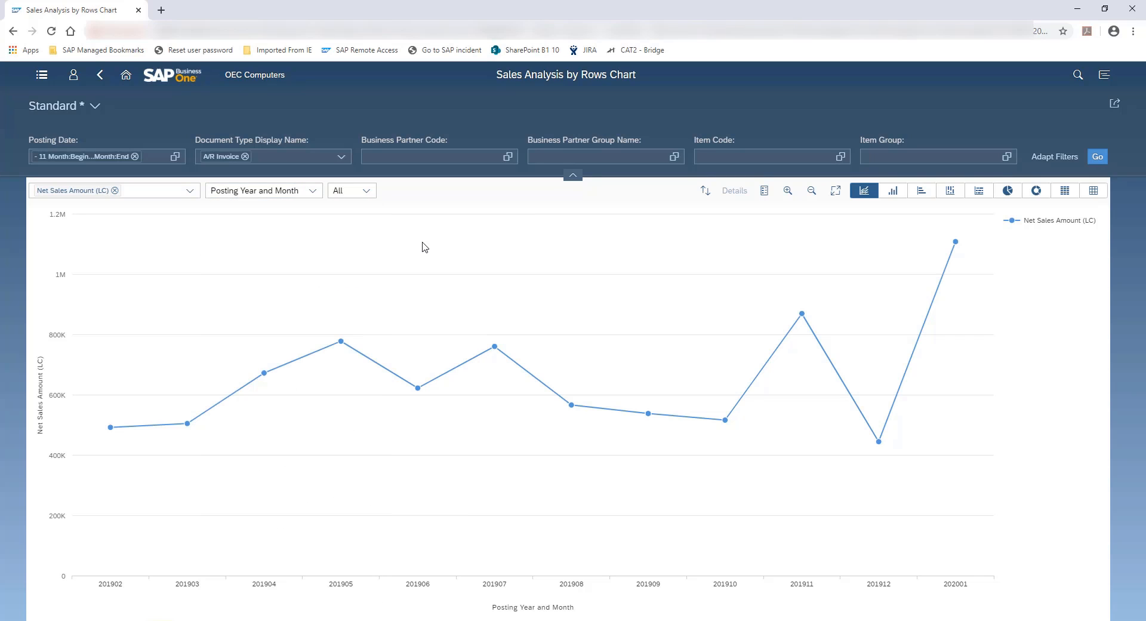
Split the sales by Business Partner Name & Code in a Stacked Column Chart and refresh it without the Posting Date filter
{"action": "left_click", "coordinate": [366, 192]}
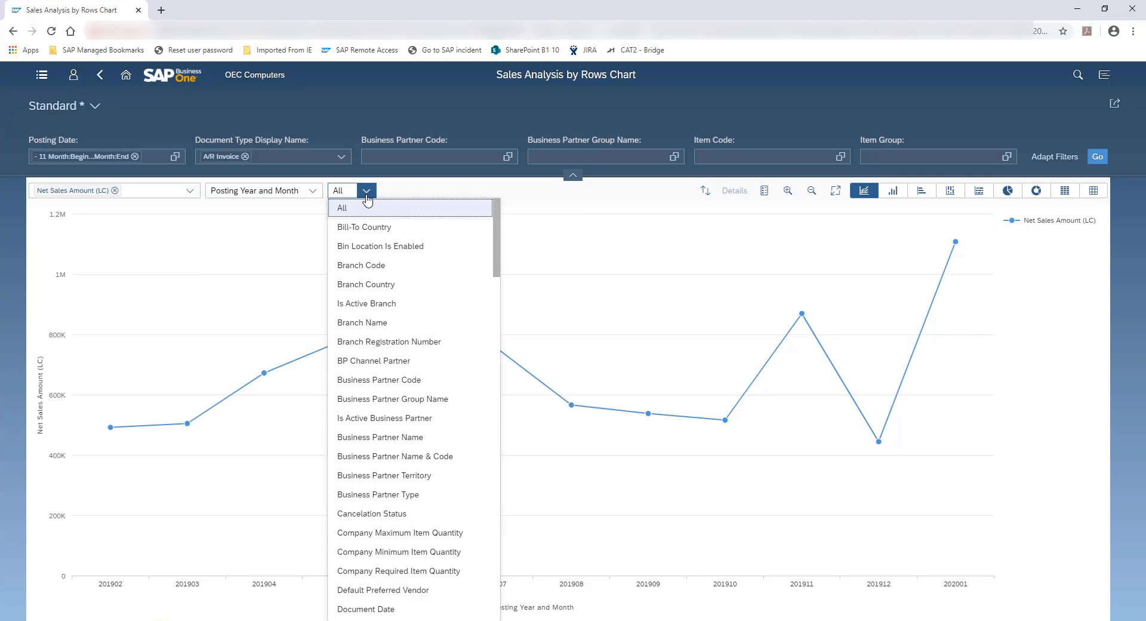
{"action": "left_click", "coordinate": [418, 461]}
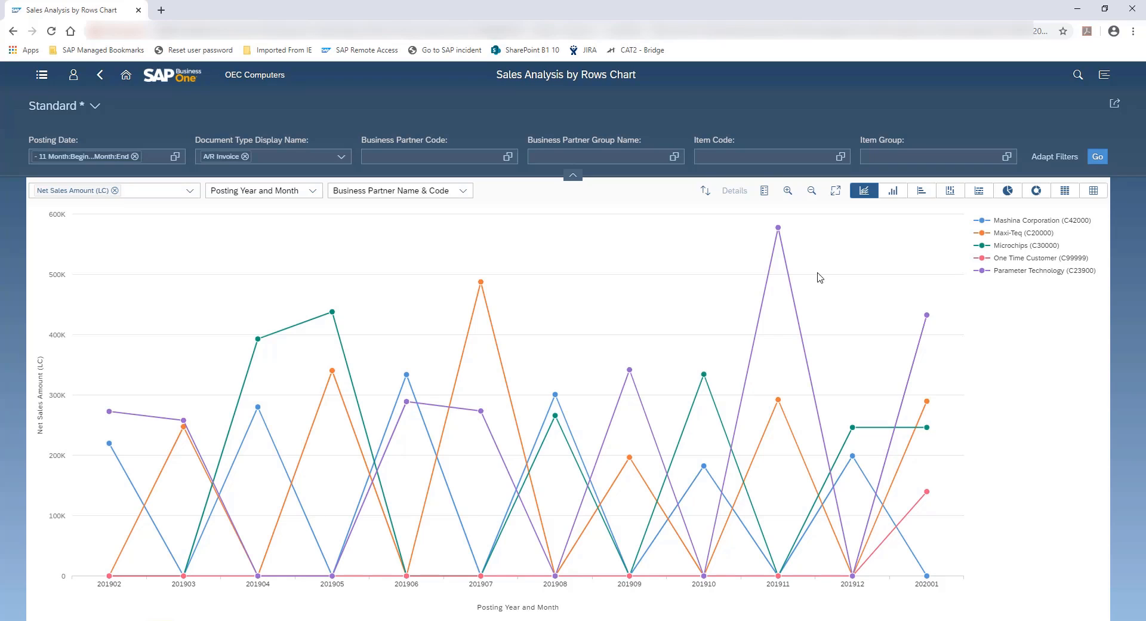
{"action": "left_click", "coordinate": [950, 191]}
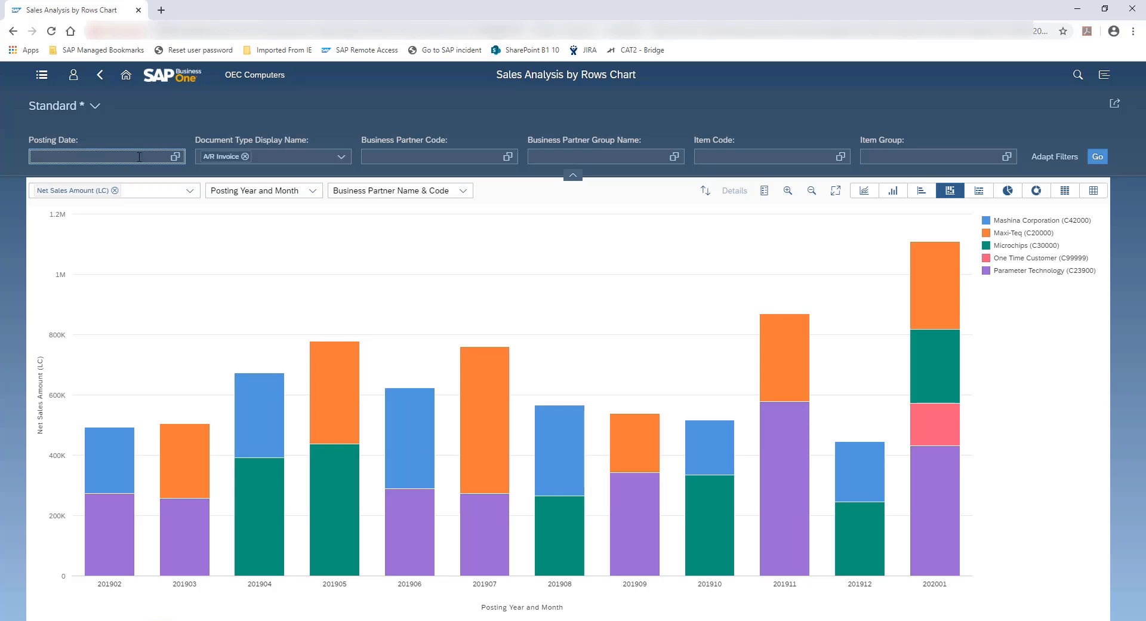
{"action": "left_click", "coordinate": [1103, 158]}
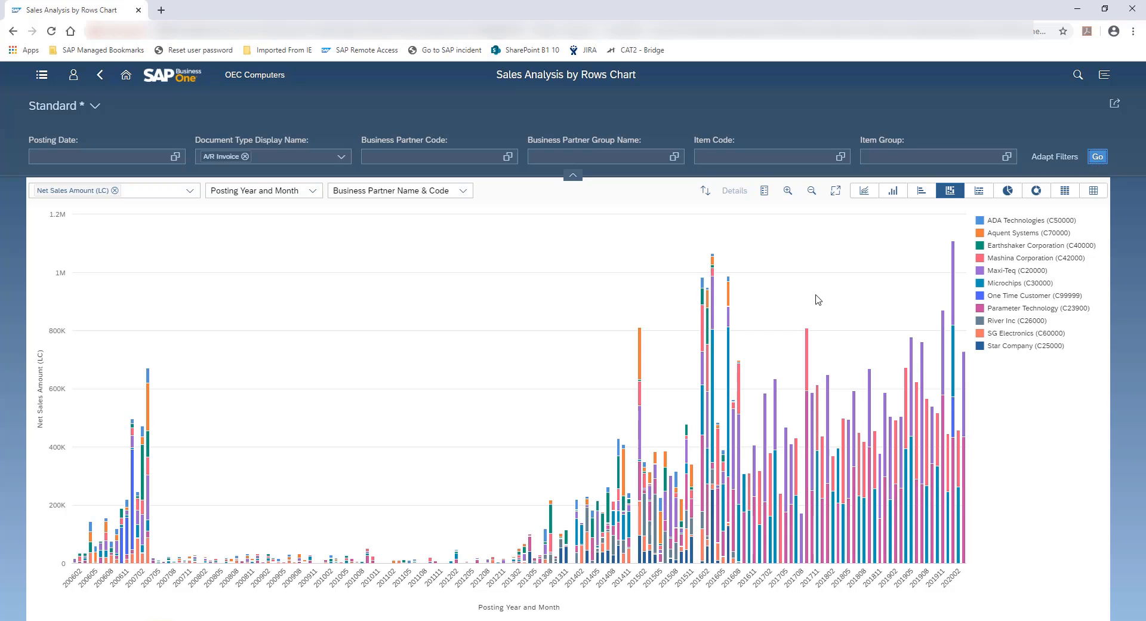
Return to the home page and open the Sales Amount by Quarter card from the Sales Analysis by Rows Overview
{"action": "left_click", "coordinate": [126, 75]}
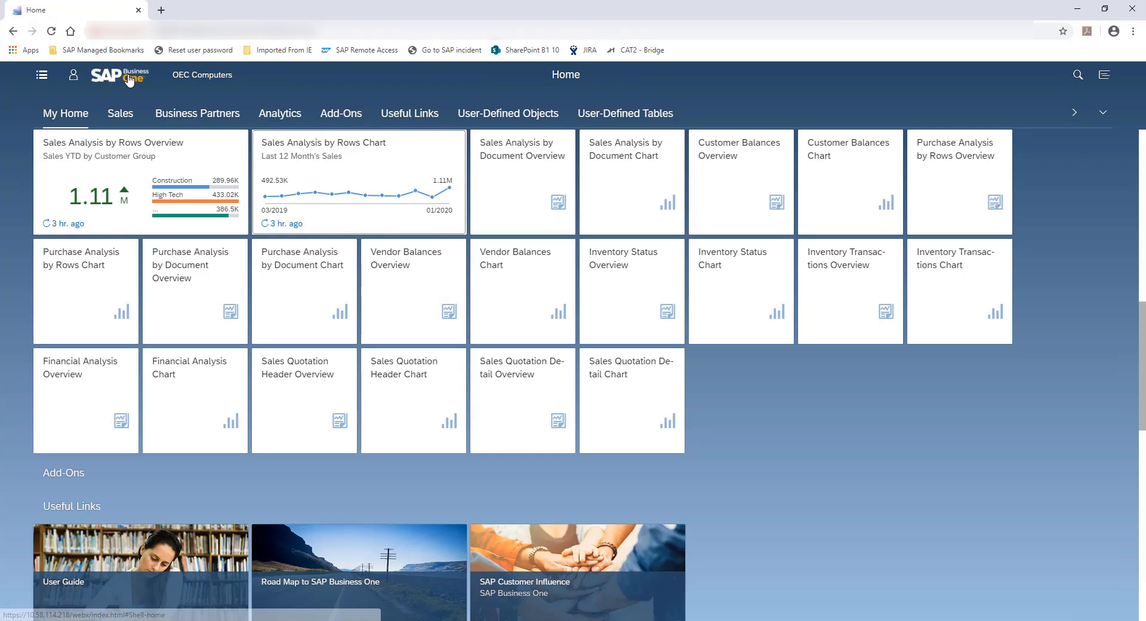
{"action": "left_click", "coordinate": [187, 158]}
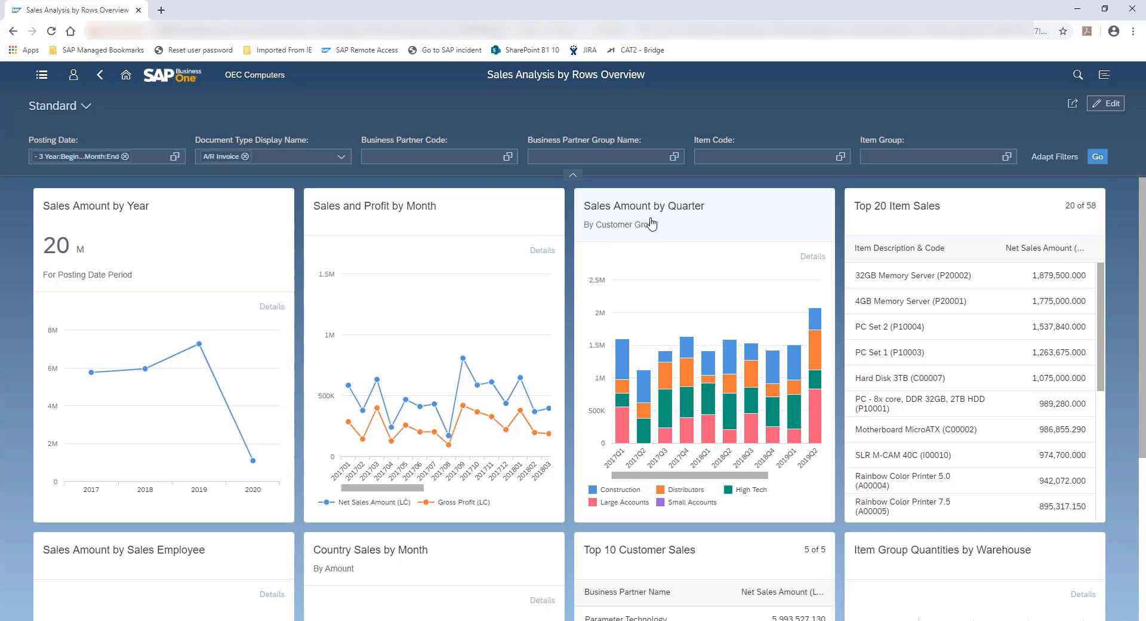
{"action": "left_click", "coordinate": [684, 220]}
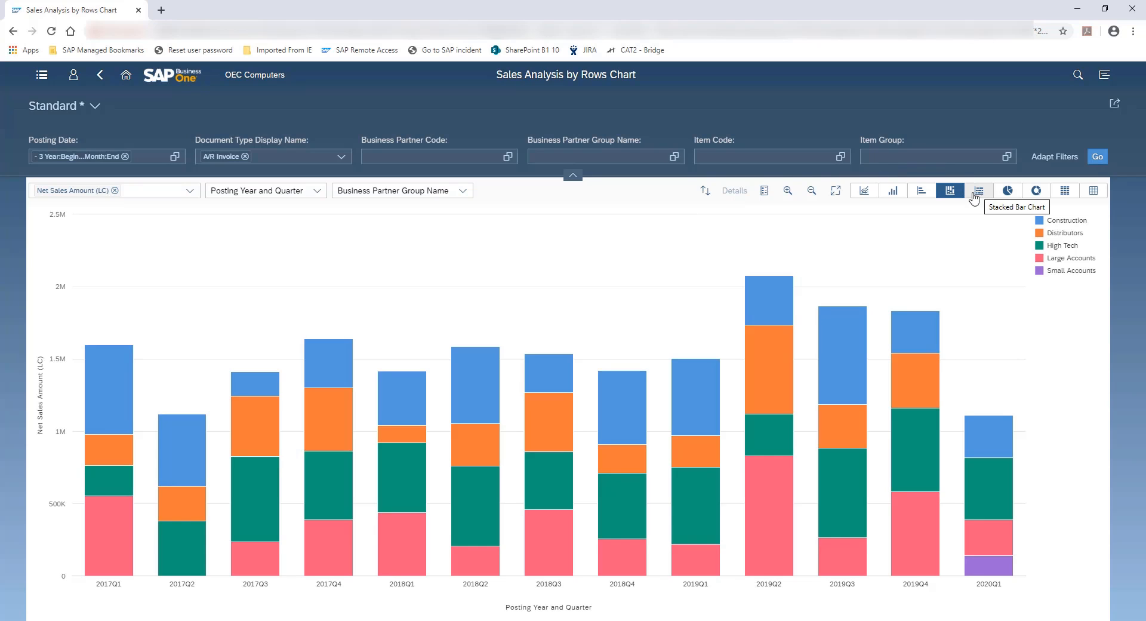
View the quarterly sales as a bar, column and stacked bar chart, and return to the overview
{"action": "left_click", "coordinate": [921, 192]}
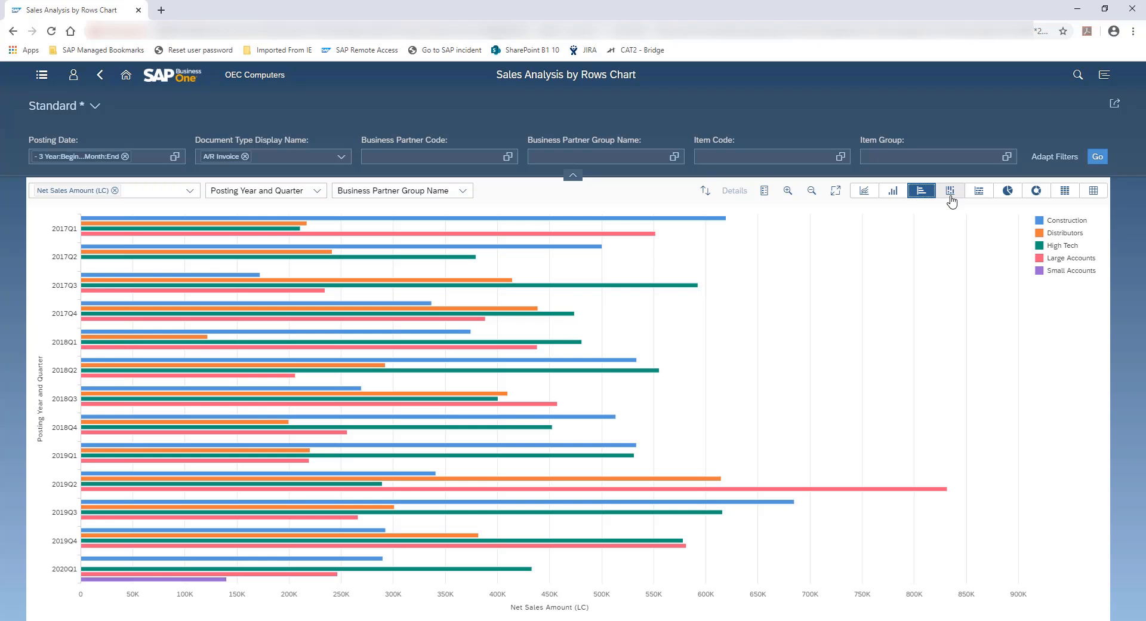
{"action": "left_click", "coordinate": [893, 199]}
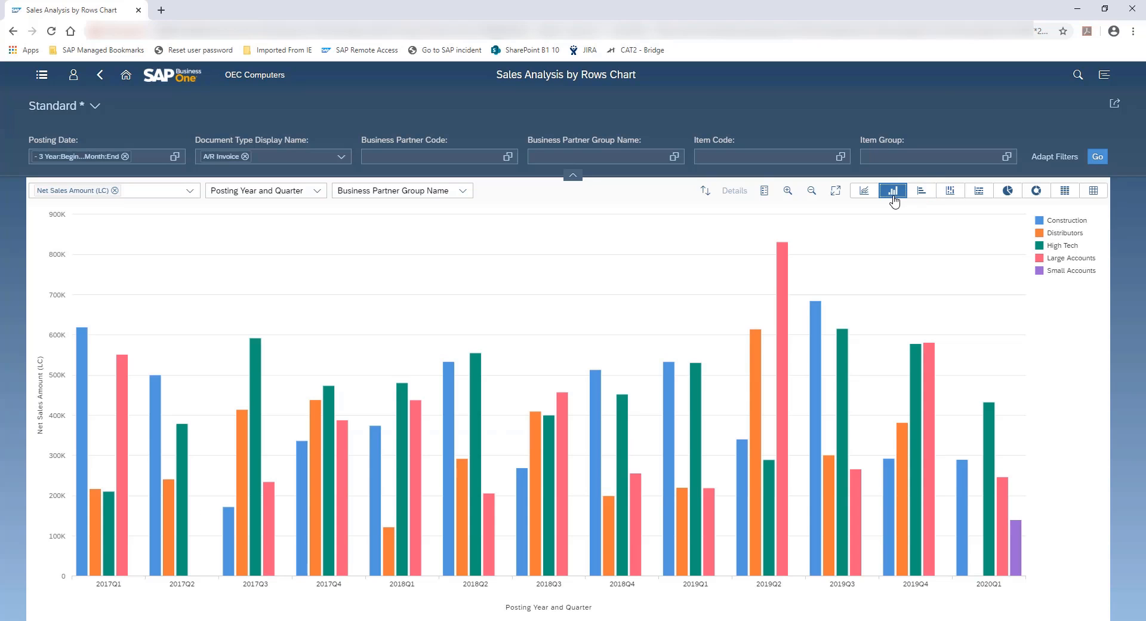
{"action": "left_click", "coordinate": [976, 195]}
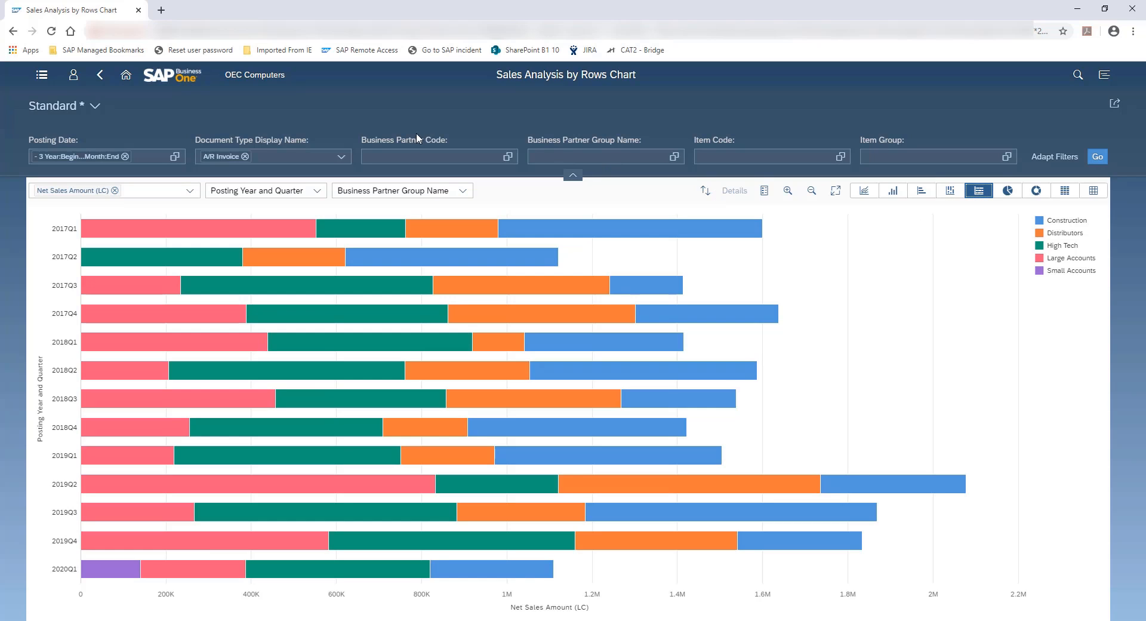
{"action": "left_click", "coordinate": [101, 78]}
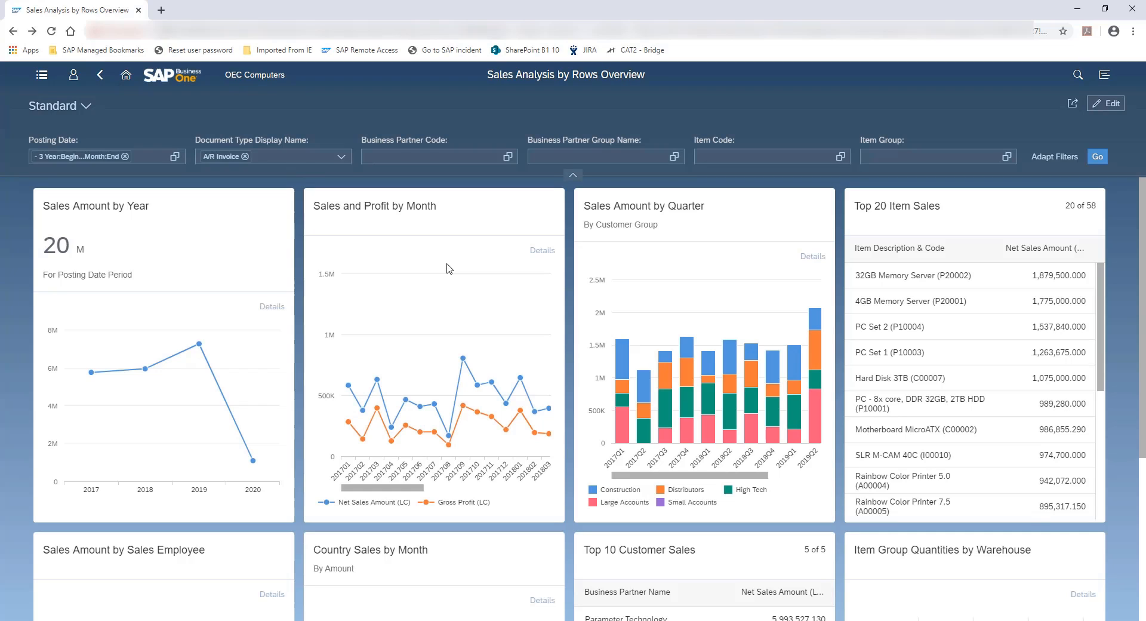
Select the 201709 to 201711 Net Sales Amount points in Sales and Profit by Month, view their details, and clear the selection
{"action": "left_click", "coordinate": [462, 358]}
{"action": "left_click_drag", "start_coordinate": [446, 348], "coordinate": [505, 391]}
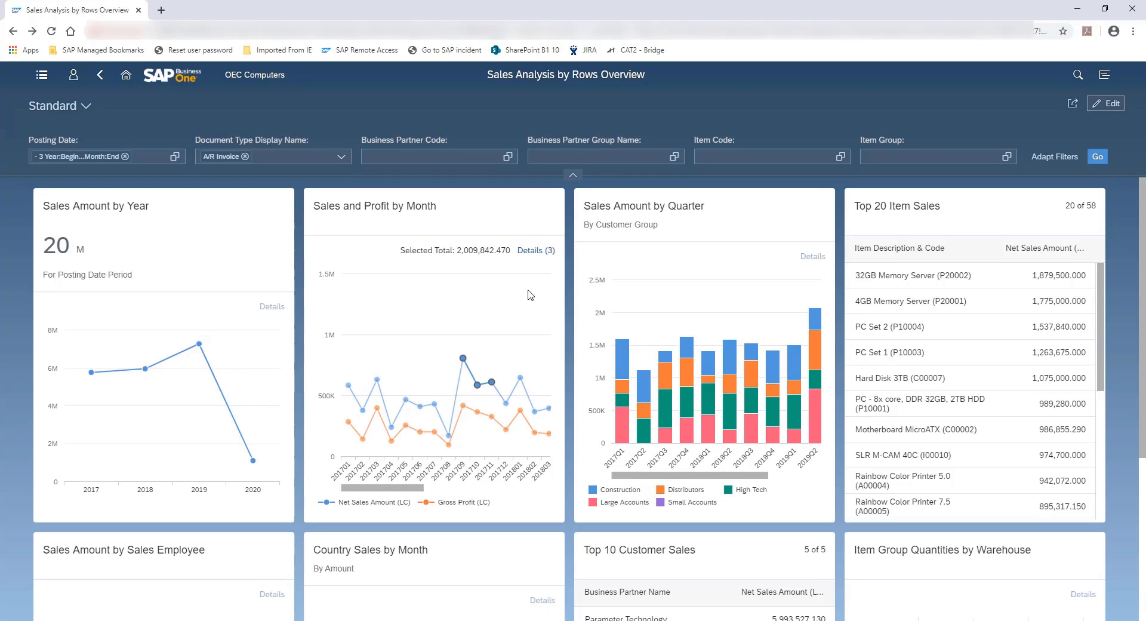
{"action": "left_click", "coordinate": [543, 254]}
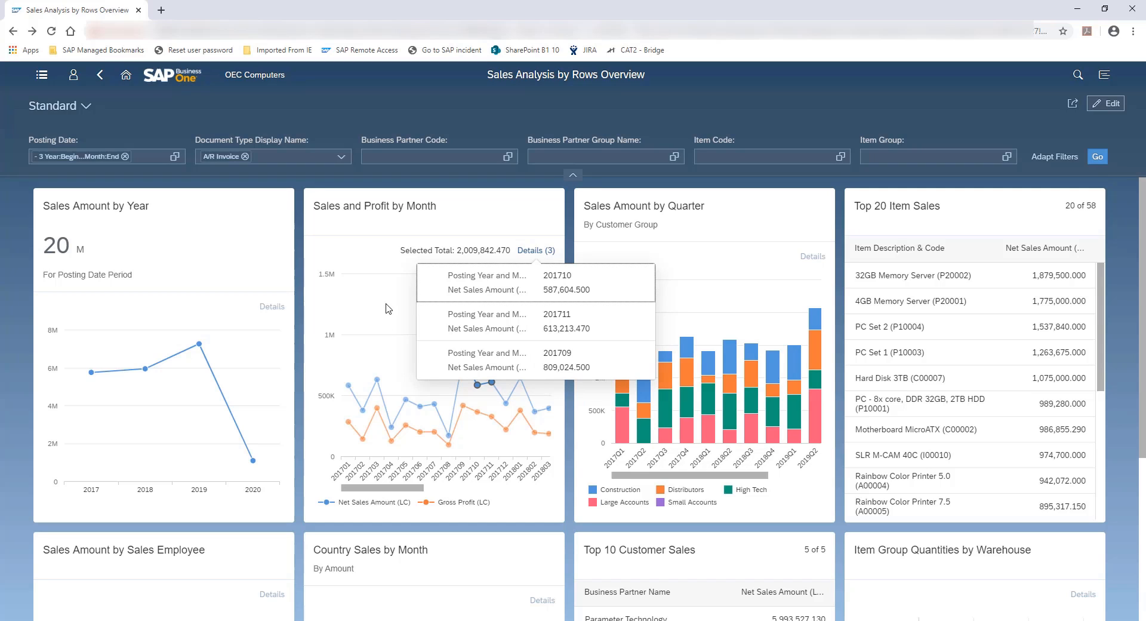
{"action": "left_click", "coordinate": [374, 254]}
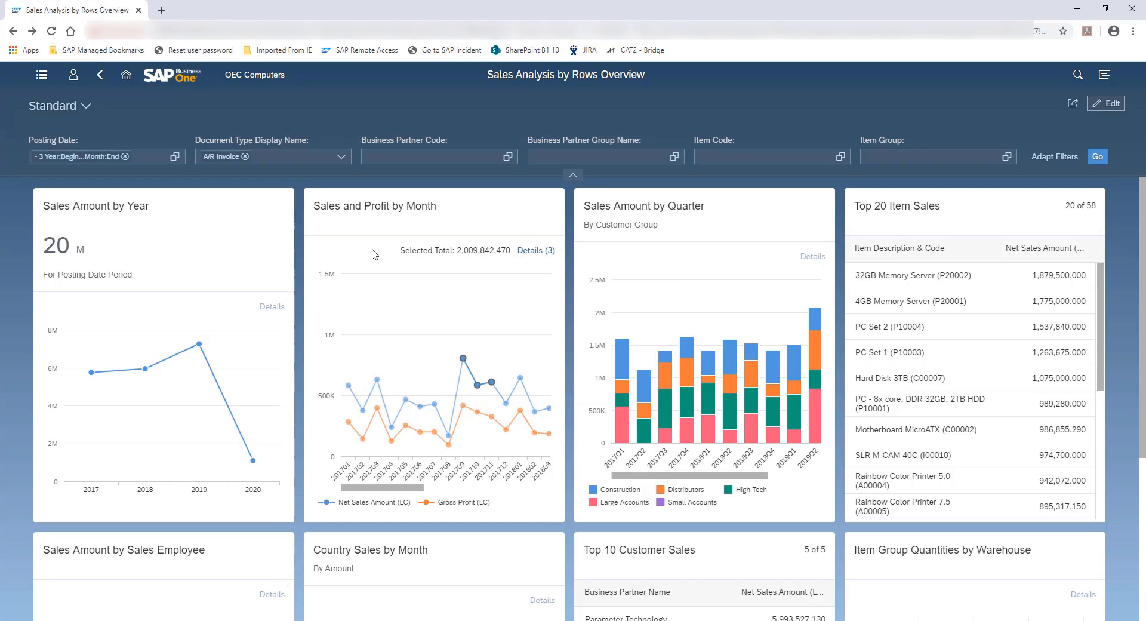
{"action": "left_click", "coordinate": [428, 310]}
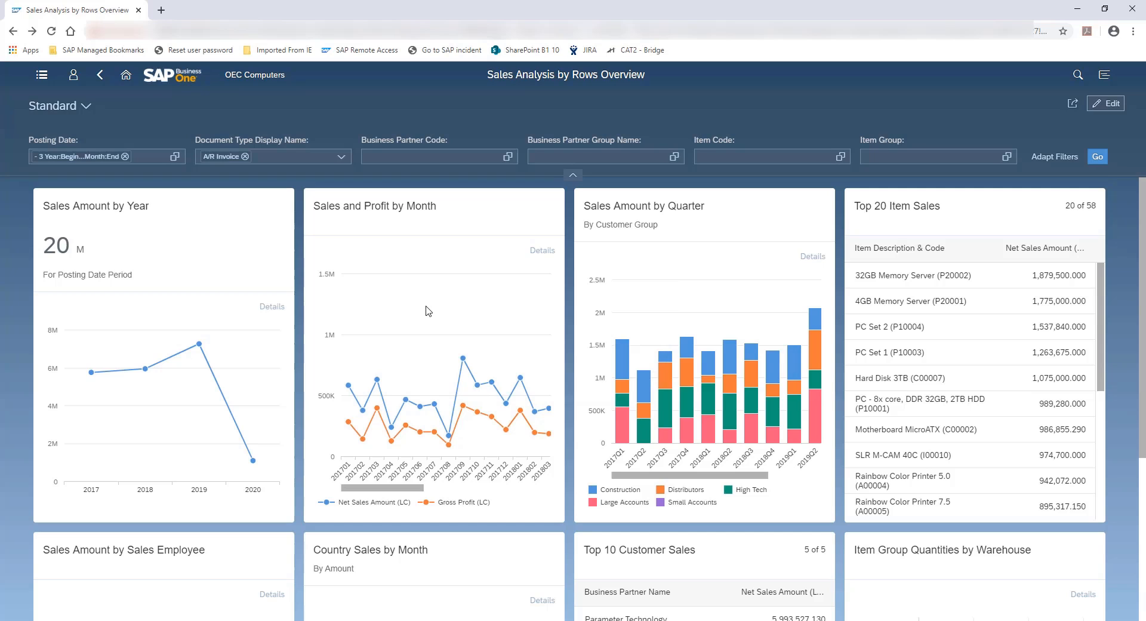
Zoom the Sales and Profit by Month and Sales Amount by Quarter charts so that all periods fit
{"action": "scroll", "coordinate": [429, 311], "scroll_direction": "up", "scroll_amount": 3}
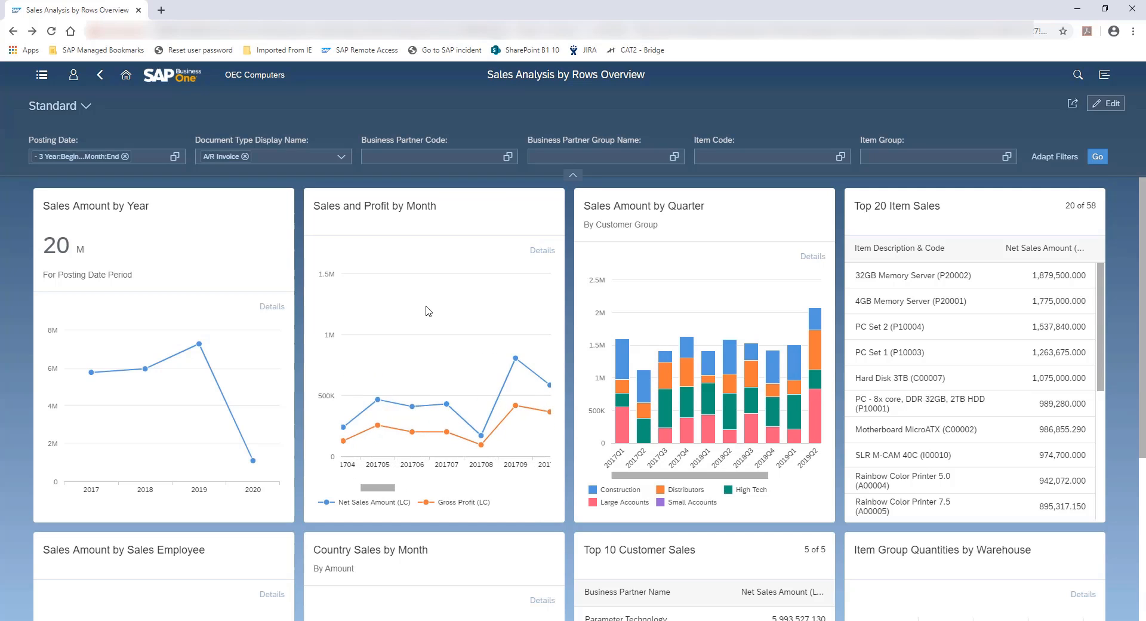
{"action": "scroll", "coordinate": [428, 310], "scroll_direction": "down", "scroll_amount": 5}
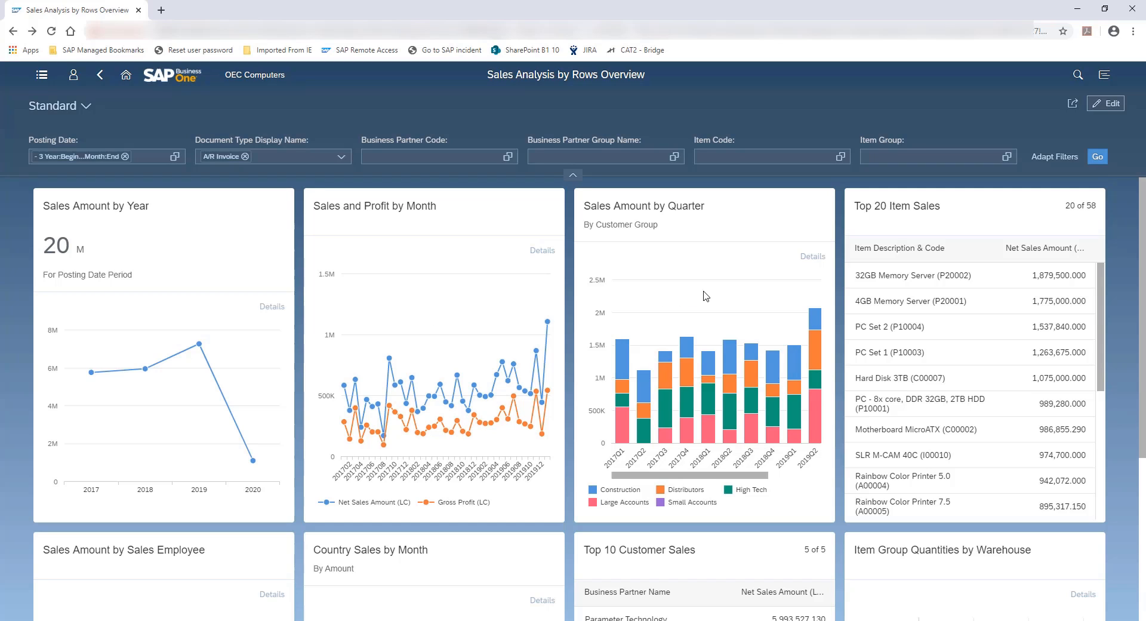
{"action": "scroll", "coordinate": [716, 295], "scroll_direction": "down", "scroll_amount": 2}
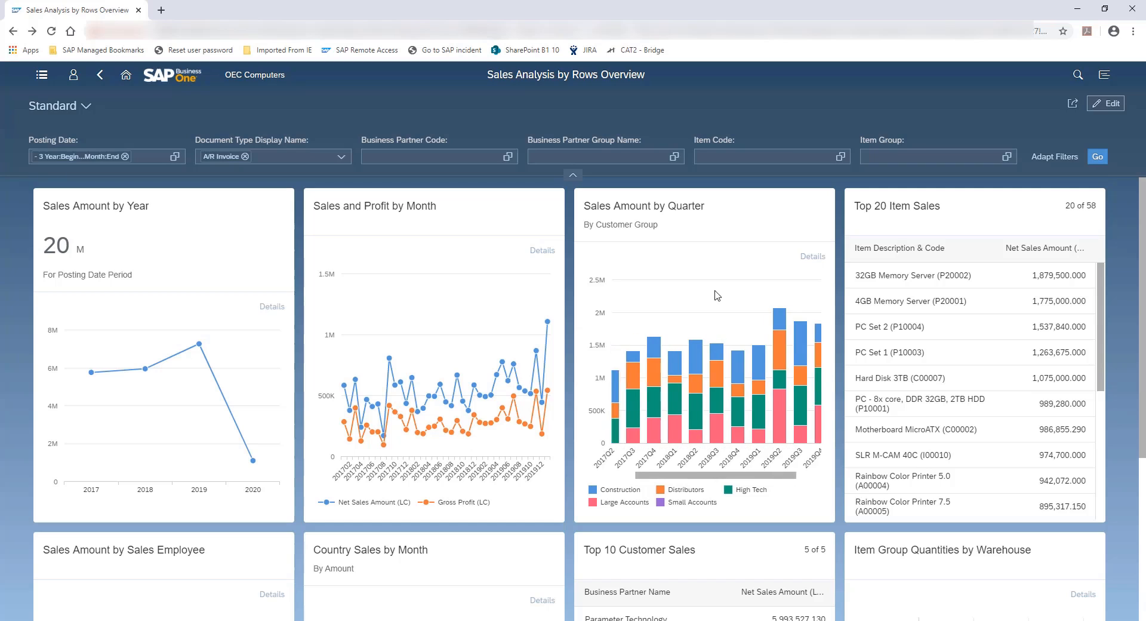
Highlight the Distributors group in the Sales Amount by Quarter chart and view its details
{"action": "left_click", "coordinate": [711, 455]}
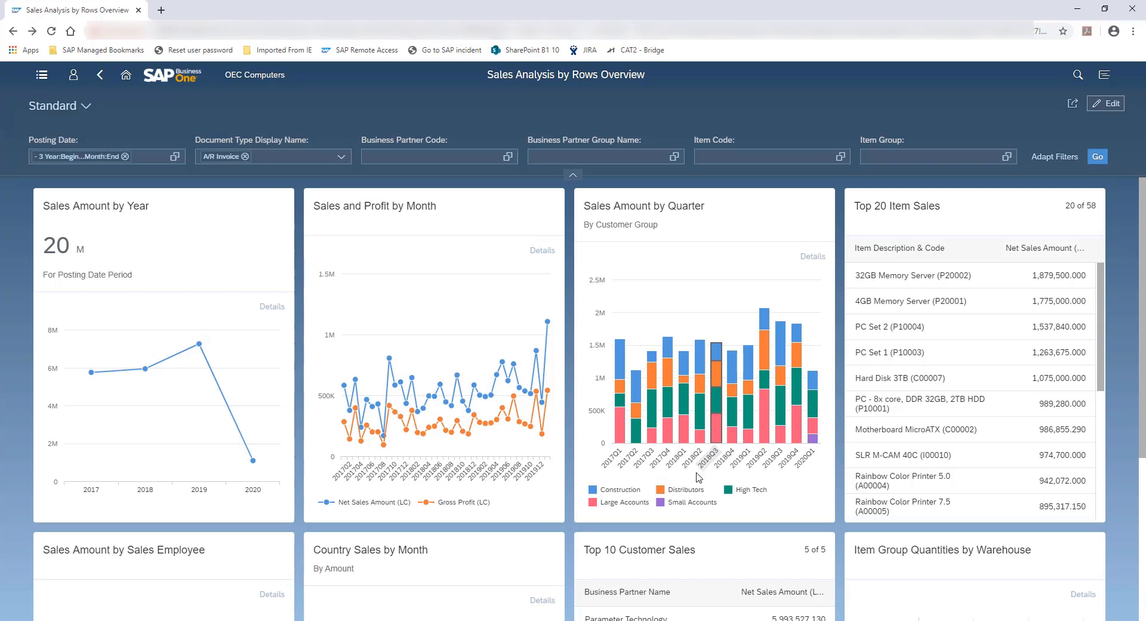
{"action": "left_click", "coordinate": [686, 490]}
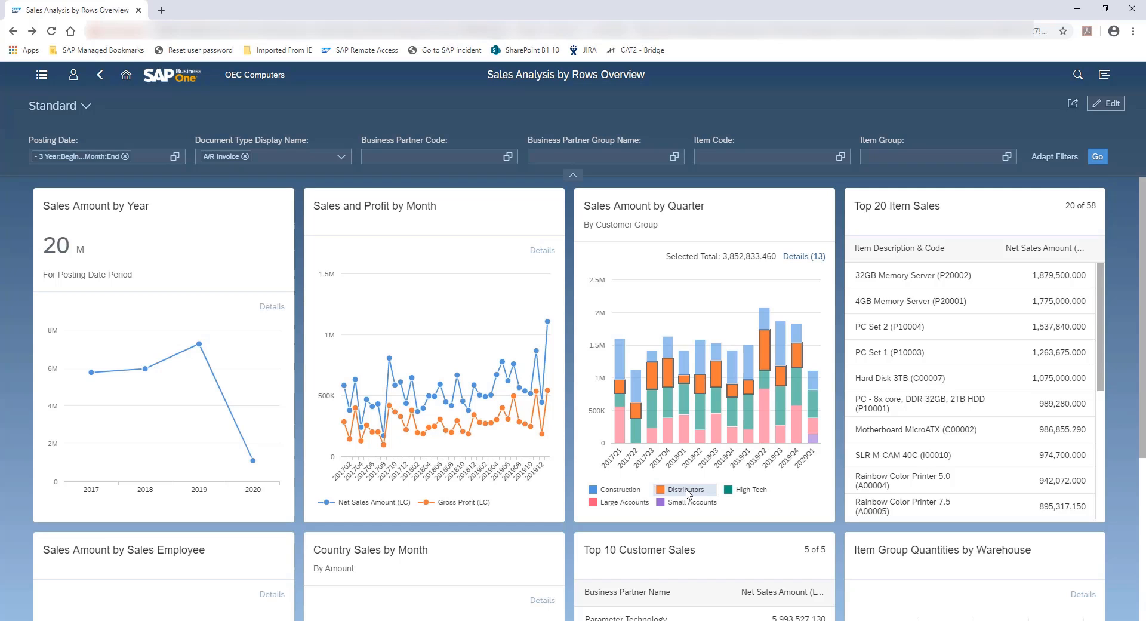
{"action": "left_click", "coordinate": [810, 260]}
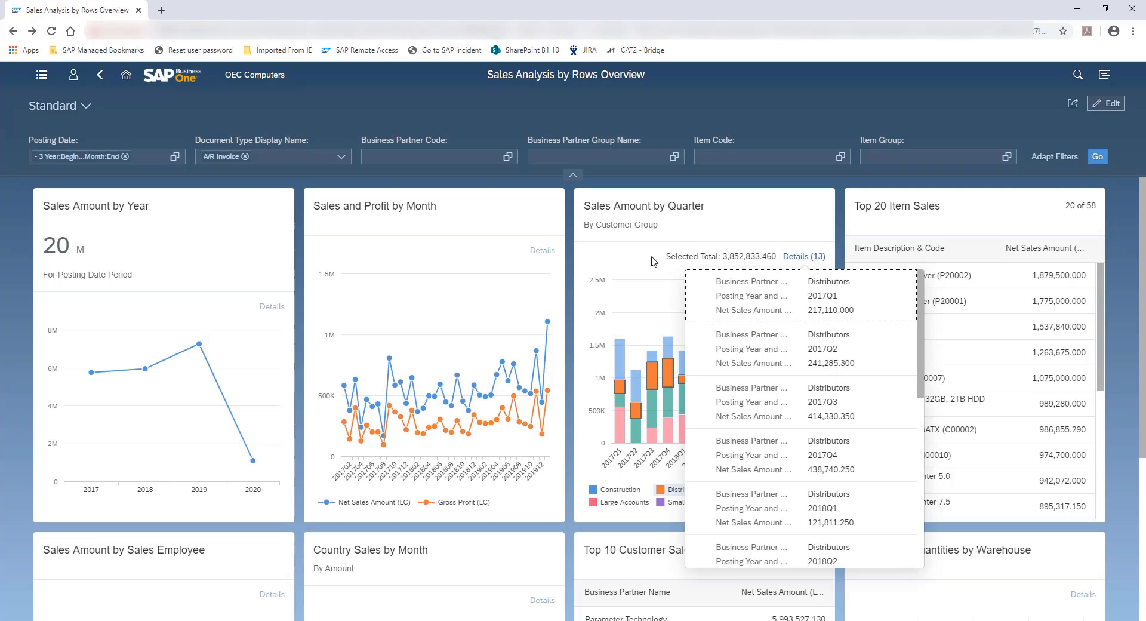
{"action": "left_click", "coordinate": [632, 269]}
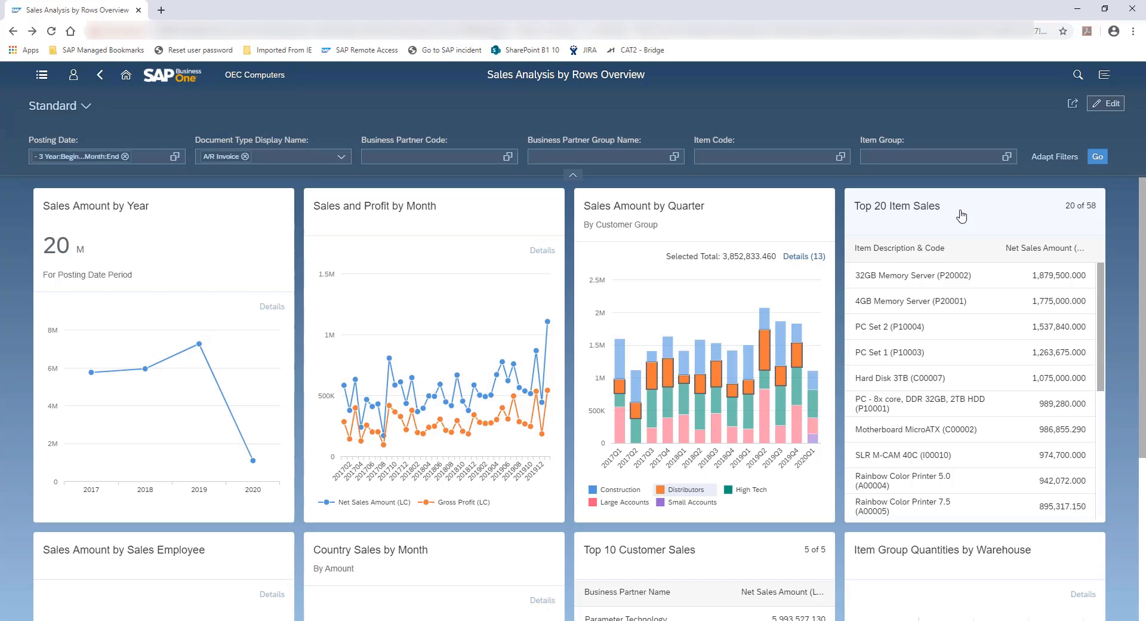
Open the Top 20 Item Sales card, view it as a stacked column chart and a heat map, and return to the overview
{"action": "left_click", "coordinate": [961, 216]}
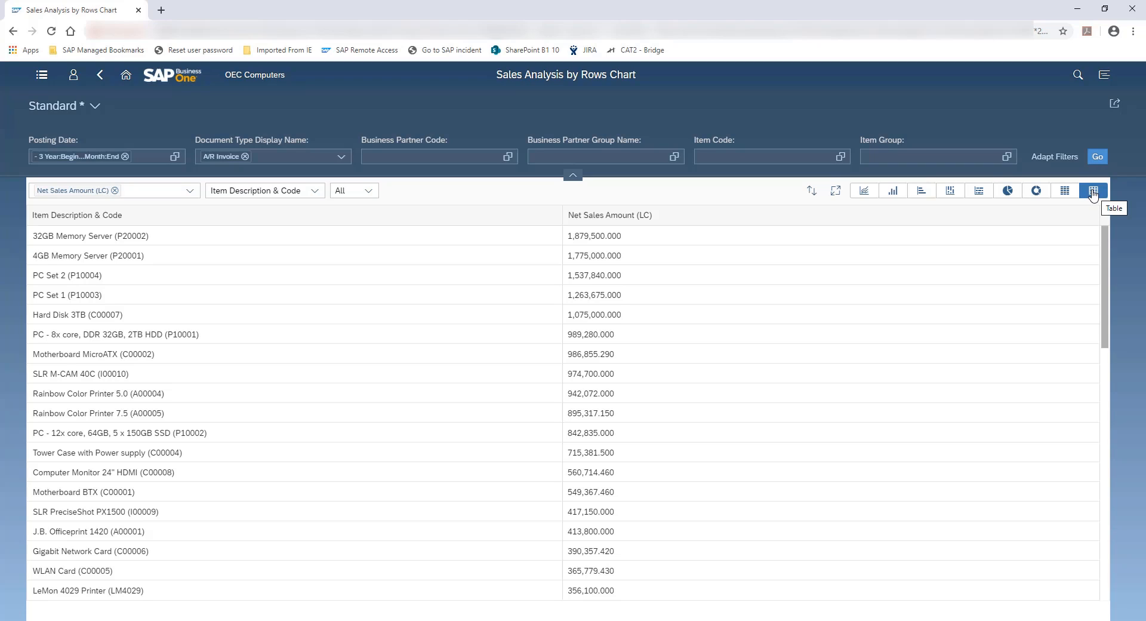
{"action": "left_click", "coordinate": [950, 192]}
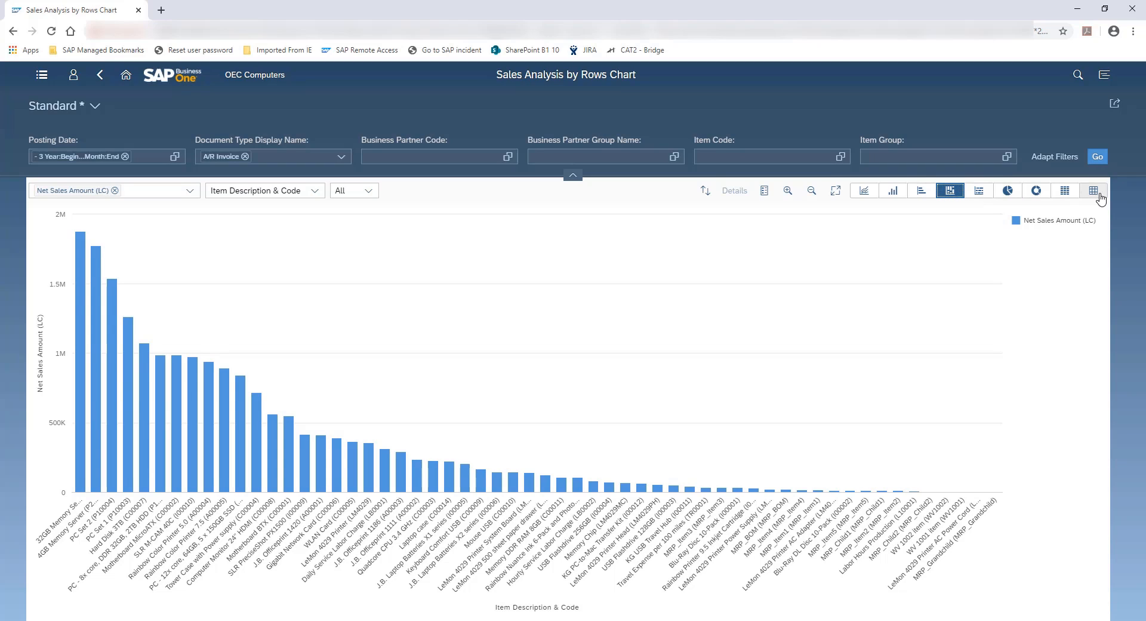
{"action": "left_click", "coordinate": [1069, 194]}
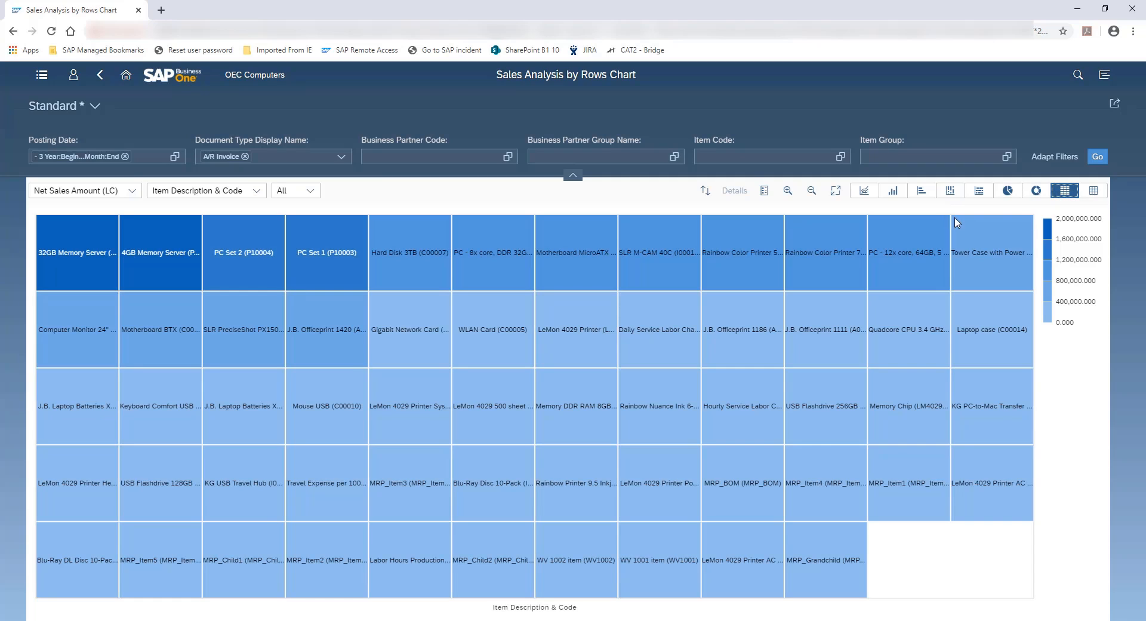
{"action": "left_click", "coordinate": [100, 78]}
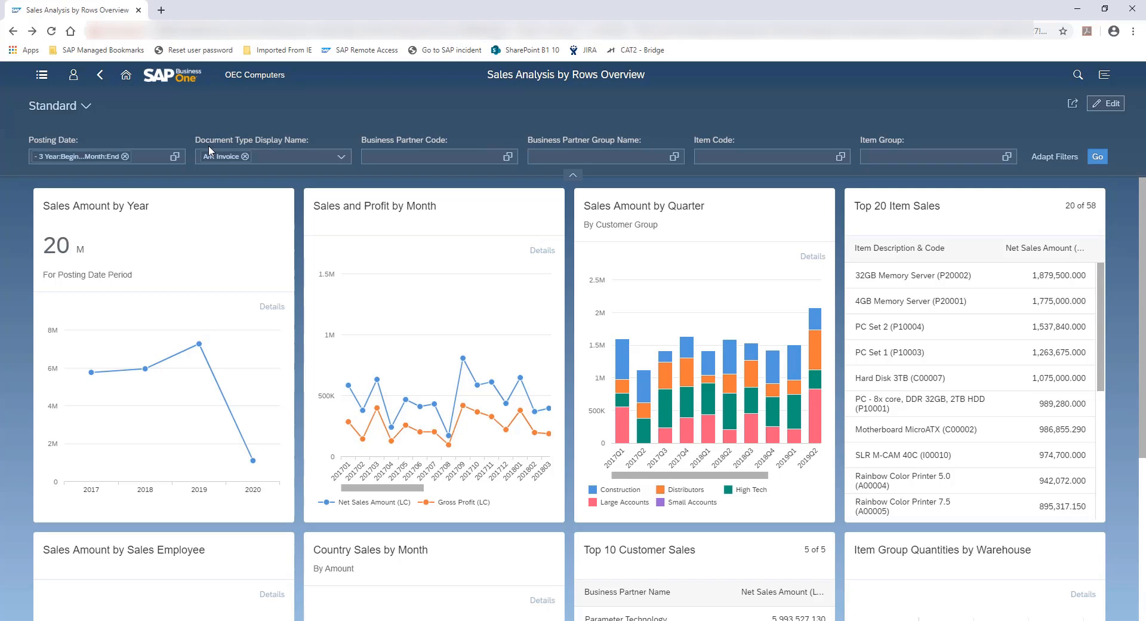
Change the Posting Date filter range to - 1 Year:Begin...Month:End and apply it to the overview
{"action": "left_click", "coordinate": [175, 157]}
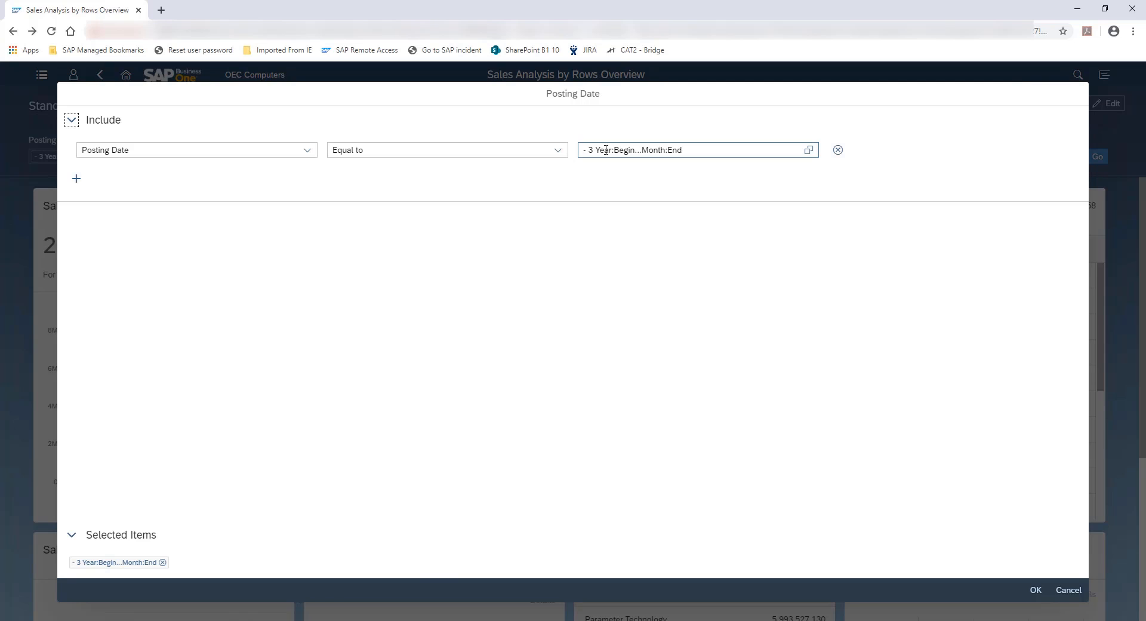
{"action": "left_click", "coordinate": [605, 150]}
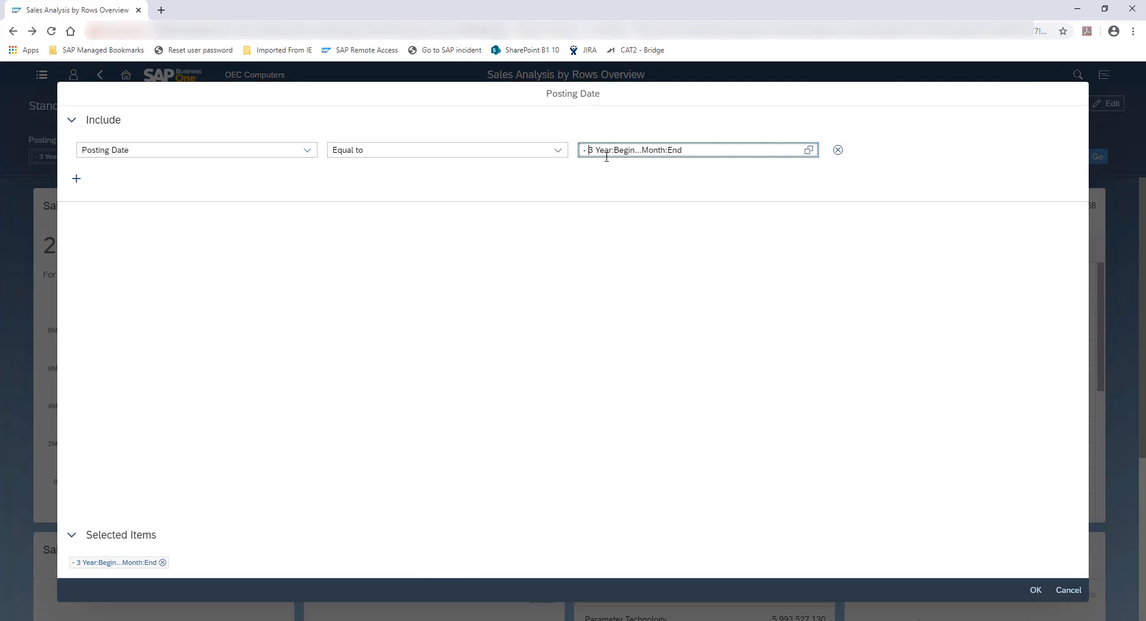
{"action": "key", "text": "Delete"}
{"action": "type", "text": "1"}
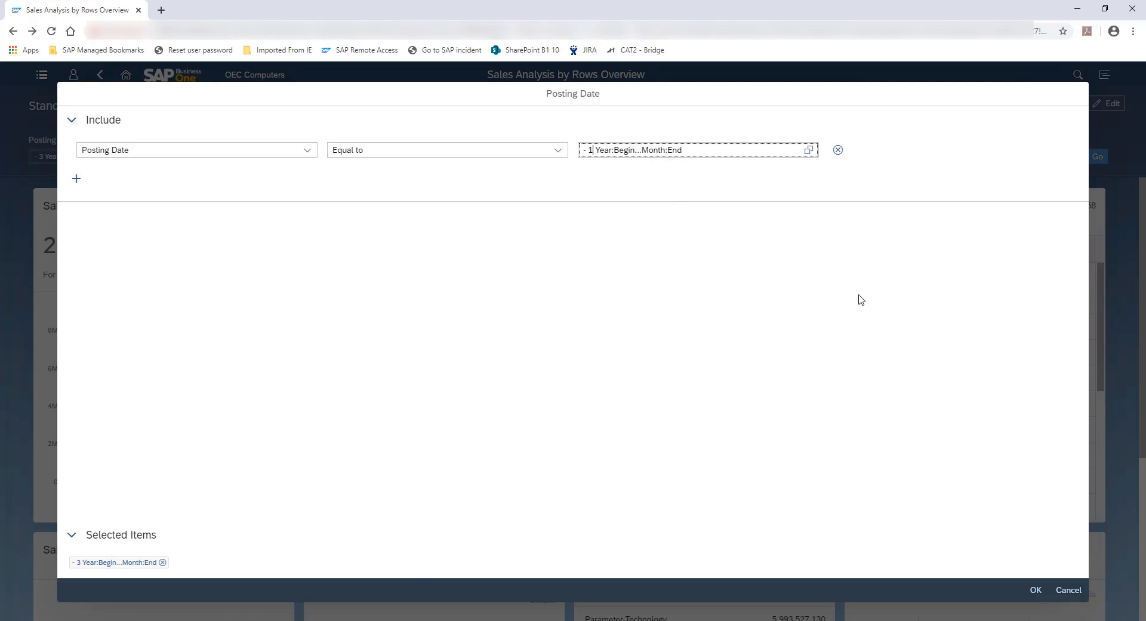
{"action": "left_click", "coordinate": [1035, 590]}
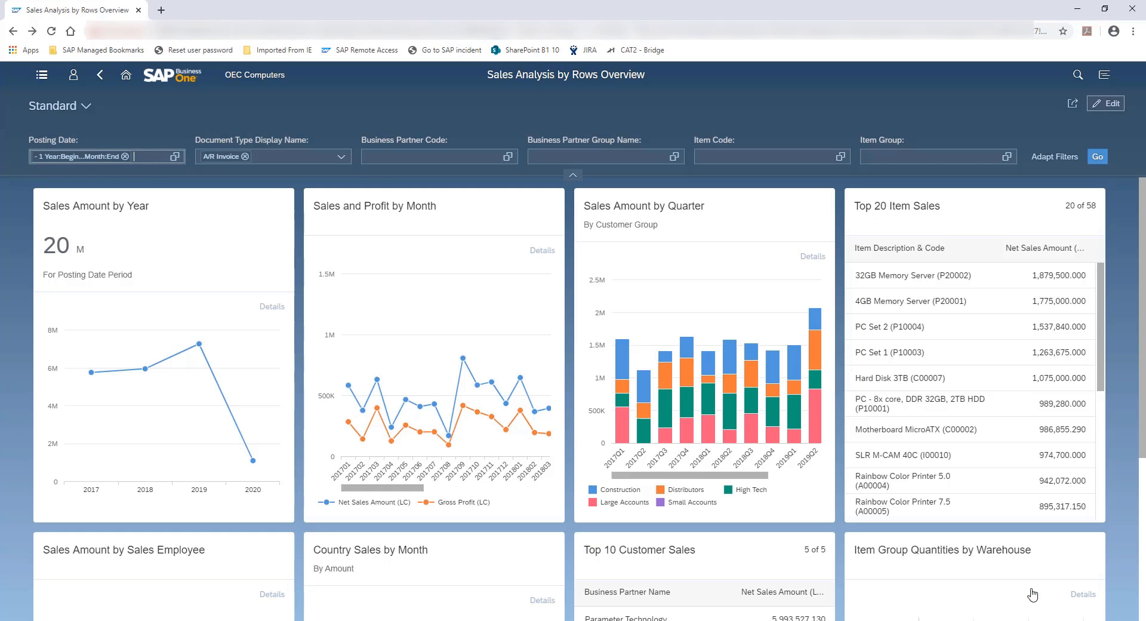
{"action": "left_click", "coordinate": [1096, 159]}
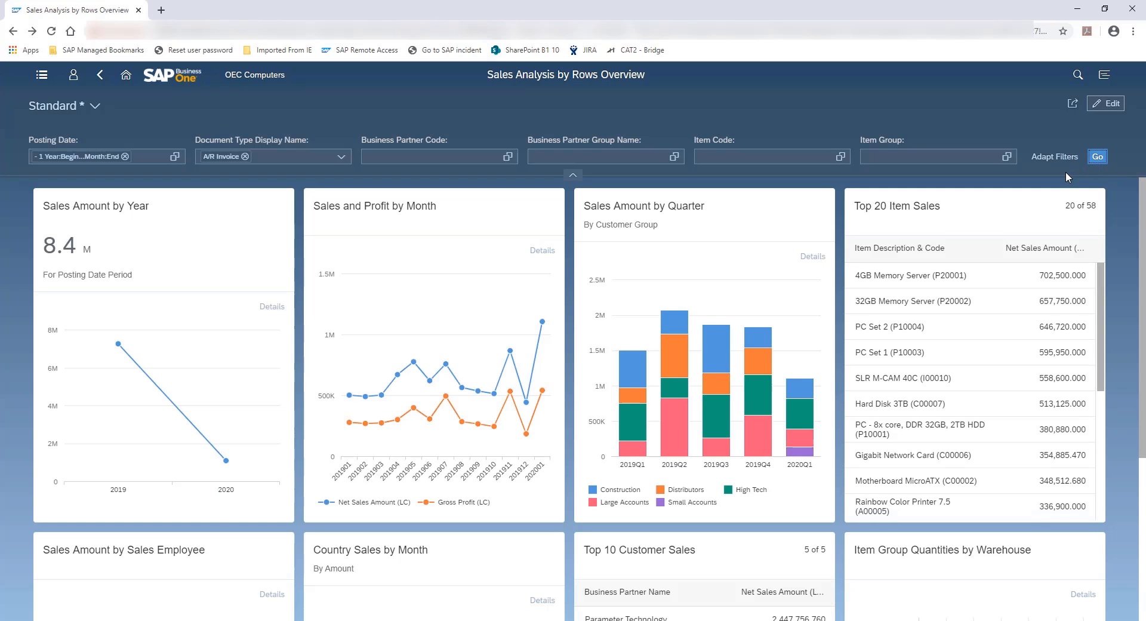
In edit mode, delete the Sales Amount by Year card and move Top 10 Customer Sales and Top 20 Item Sales to the second and third positions
{"action": "left_click", "coordinate": [1113, 105]}
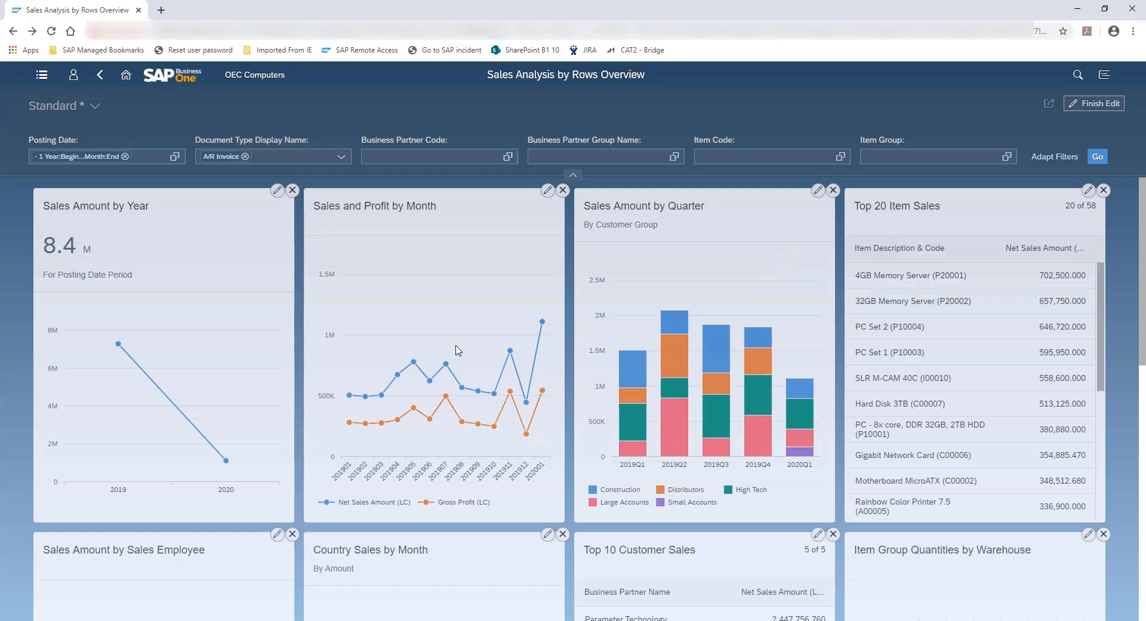
{"action": "left_click", "coordinate": [293, 191]}
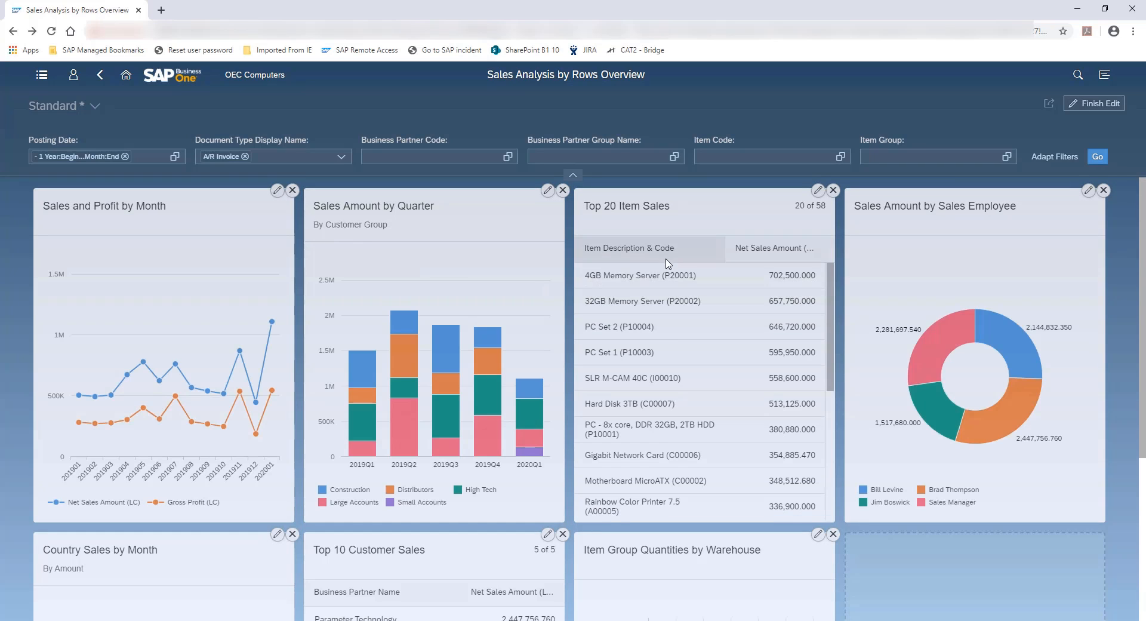
{"action": "left_click_drag", "start_coordinate": [442, 539], "coordinate": [382, 233]}
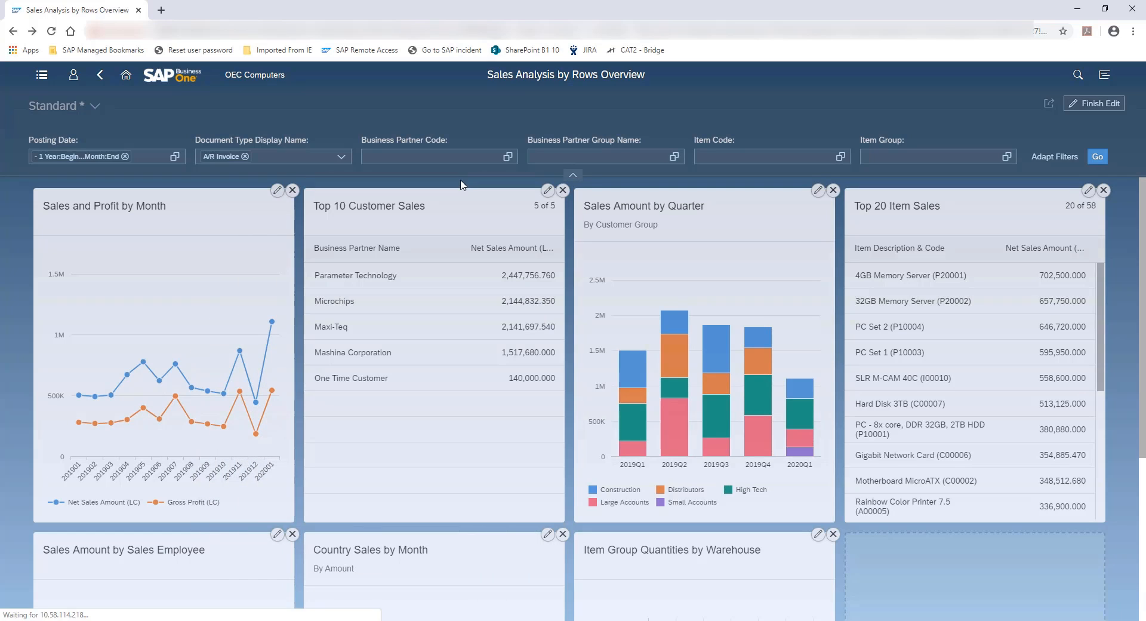
{"action": "left_click_drag", "start_coordinate": [934, 203], "coordinate": [653, 203]}
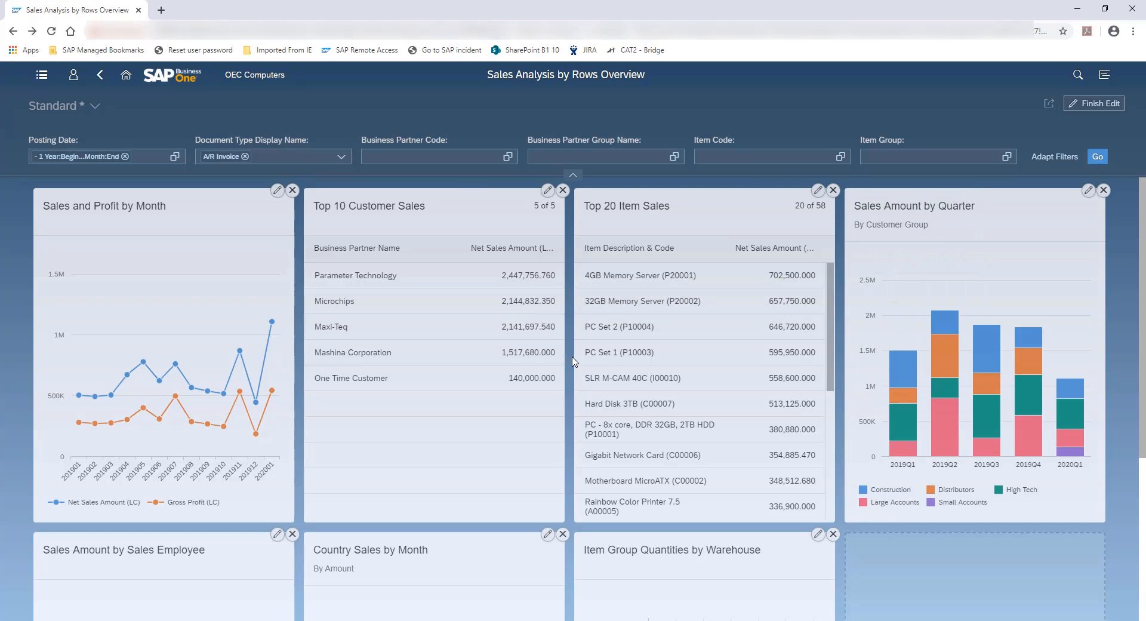
Delete the Item Group Quantities by Warehouse and Country Sales by Month cards from the overview
{"action": "scroll", "coordinate": [574, 363], "scroll_direction": "down", "scroll_amount": 2}
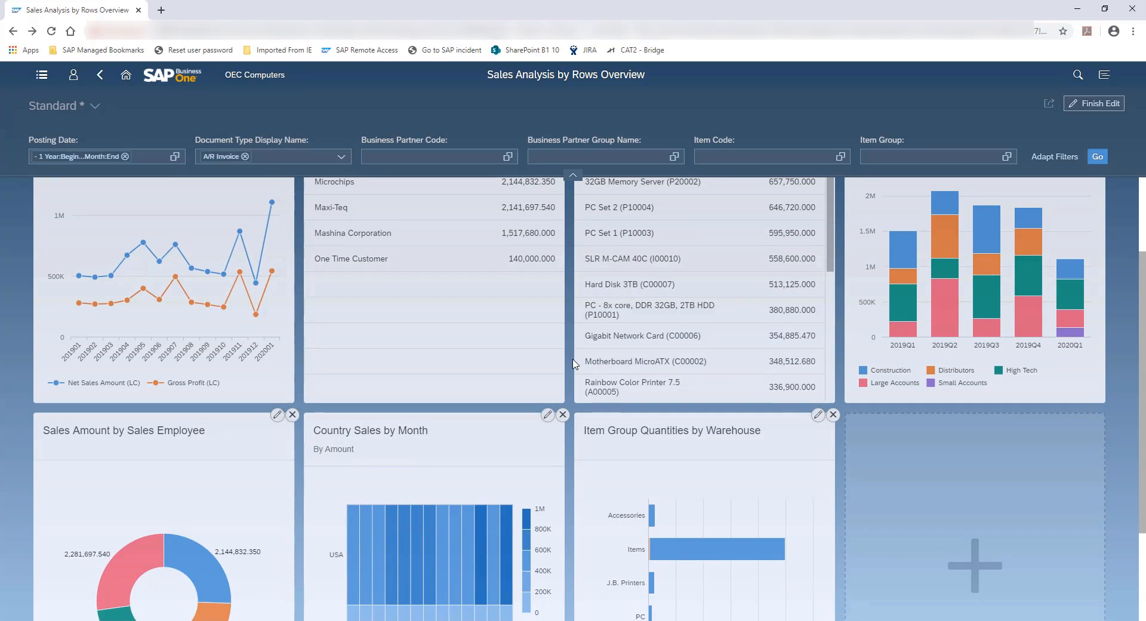
{"action": "left_click", "coordinate": [833, 414]}
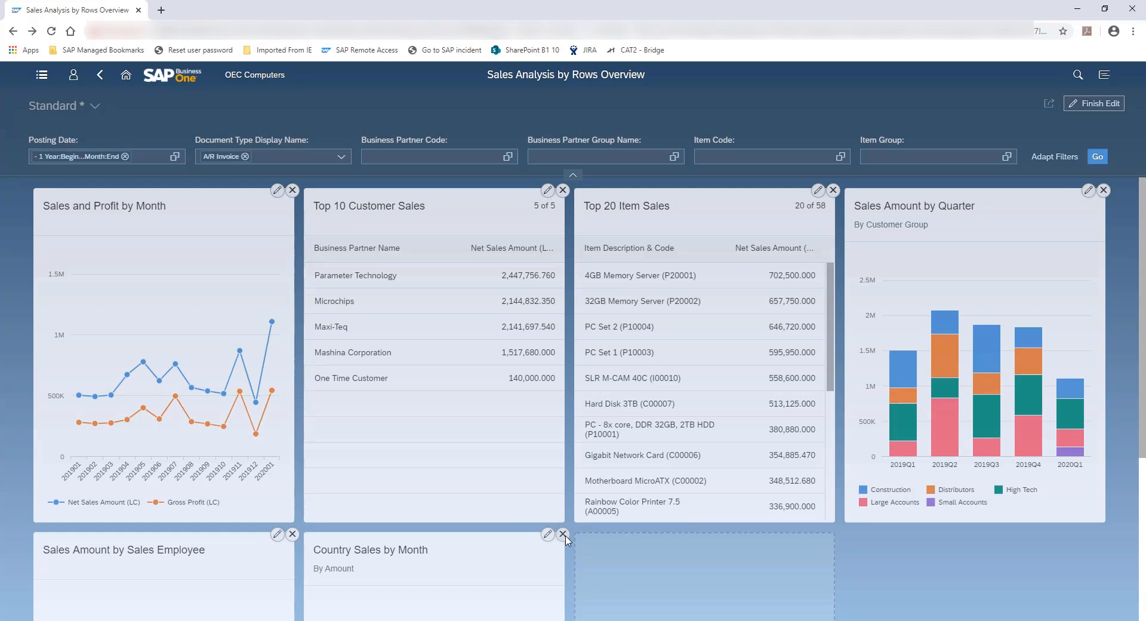
{"action": "left_click", "coordinate": [563, 534]}
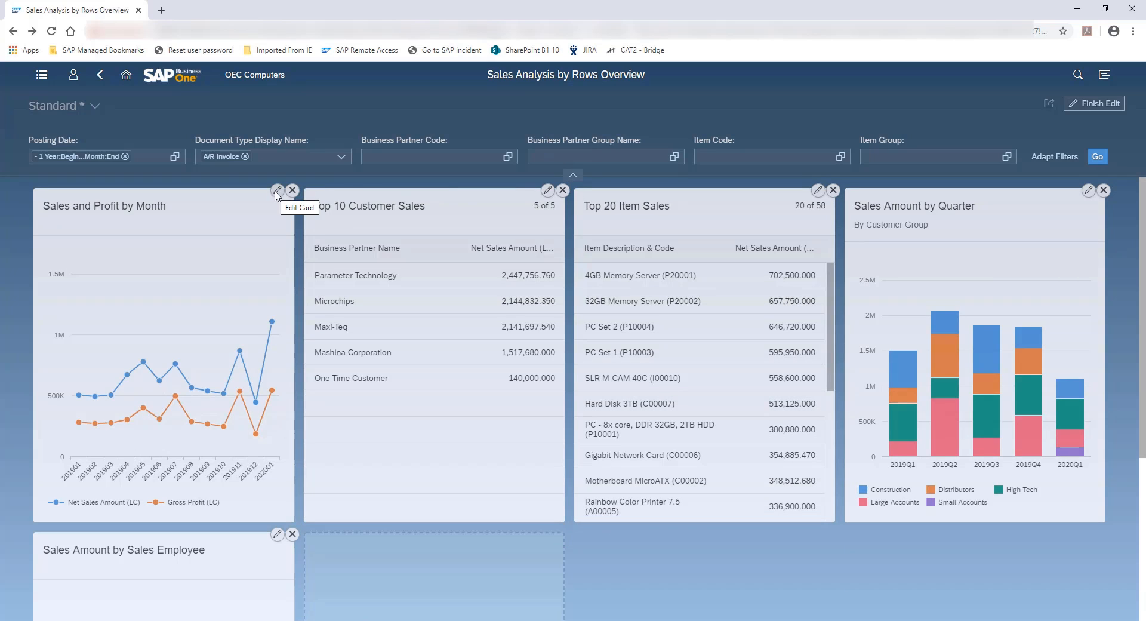
Start a new overview card and title it "Sales Quantity"
{"action": "scroll", "coordinate": [433, 326], "scroll_direction": "down", "scroll_amount": 4}
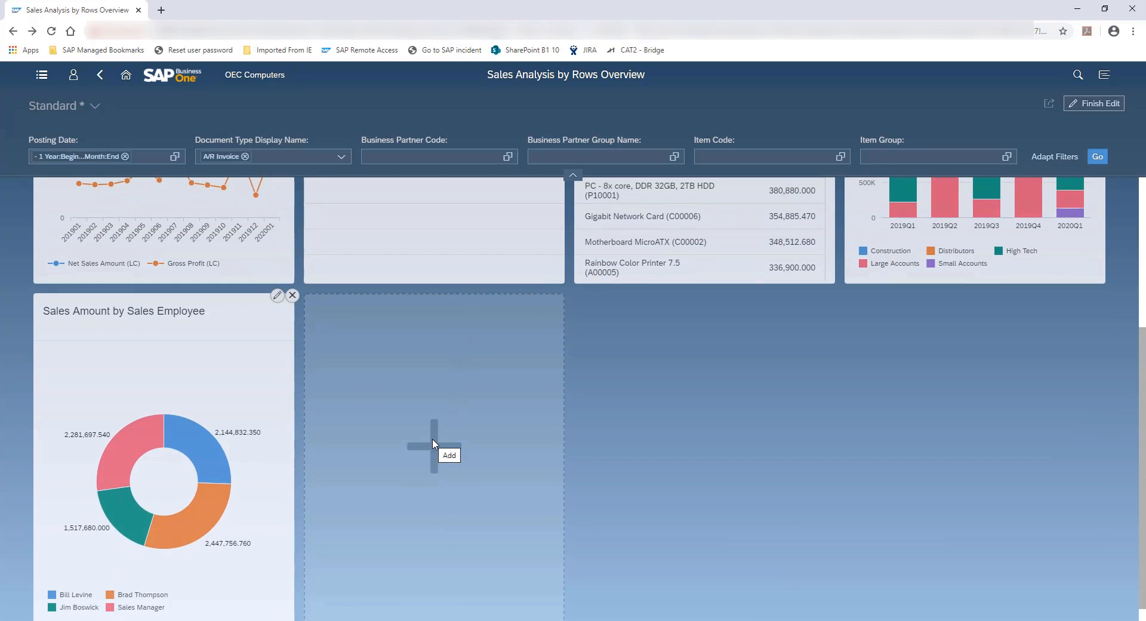
{"action": "left_click", "coordinate": [432, 443]}
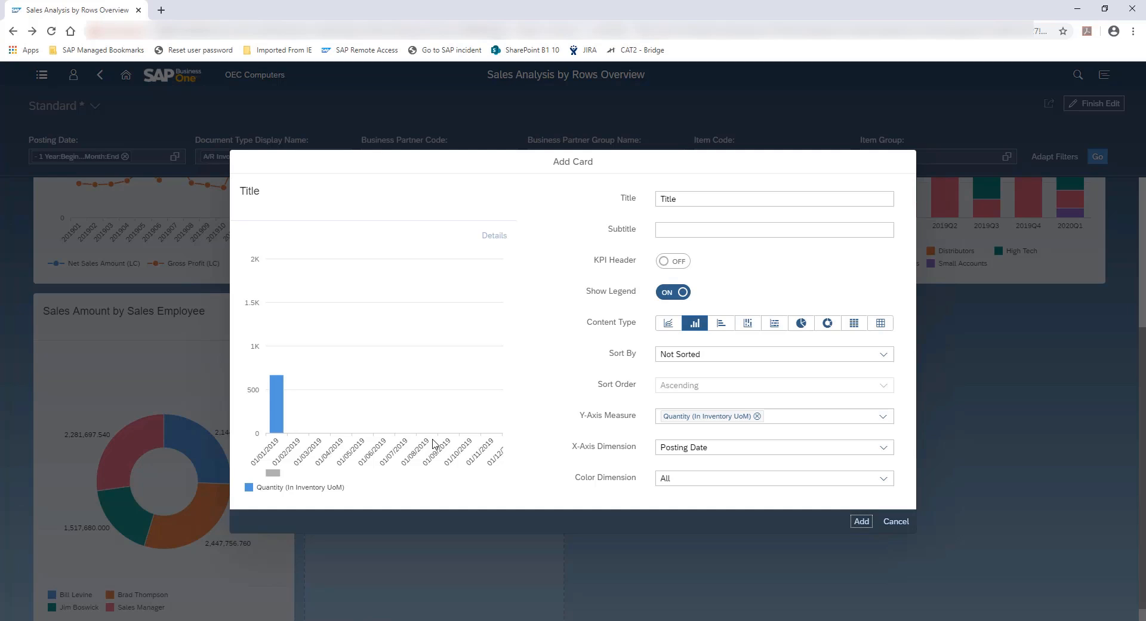
{"action": "left_click", "coordinate": [698, 200]}
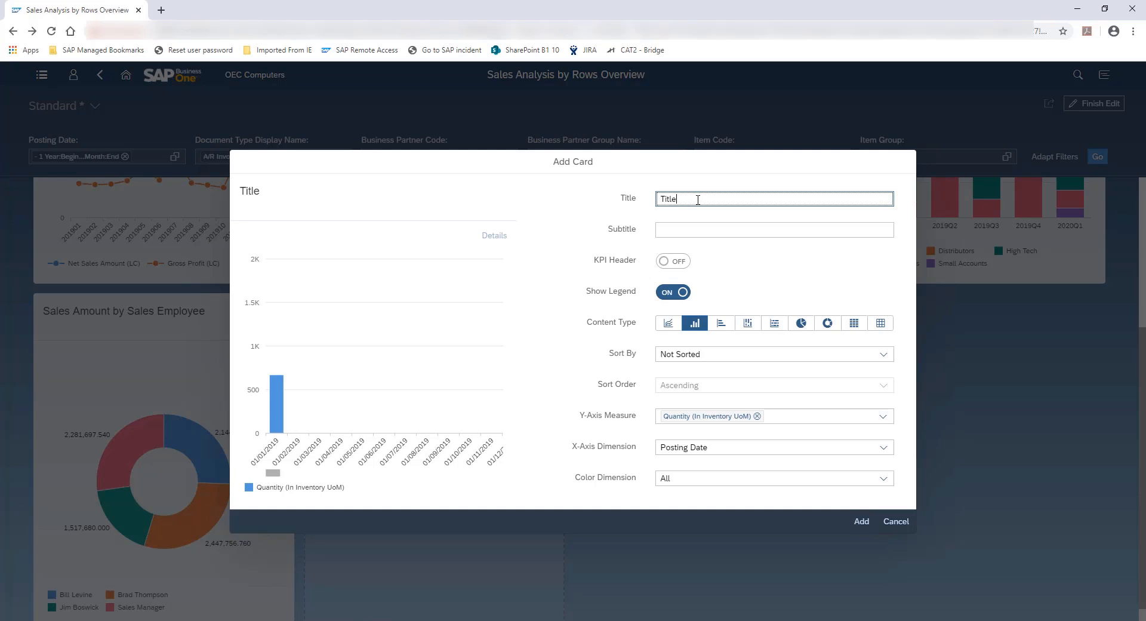
{"action": "left_click_drag", "start_coordinate": [693, 199], "coordinate": [633, 203]}
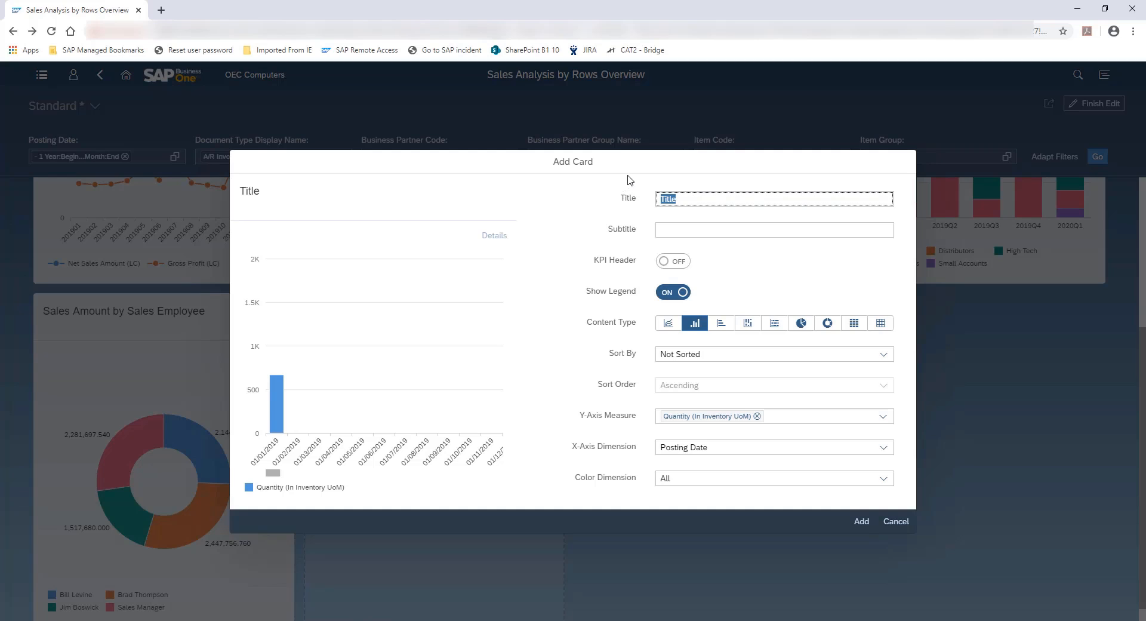
{"action": "type", "text": "Sales Quantity"}
{"action": "key", "text": "BackSpace"}
{"action": "key", "text": "BackSpace"}
{"action": "key", "text": "BackSpace"}
{"action": "key", "text": "BackSpace"}
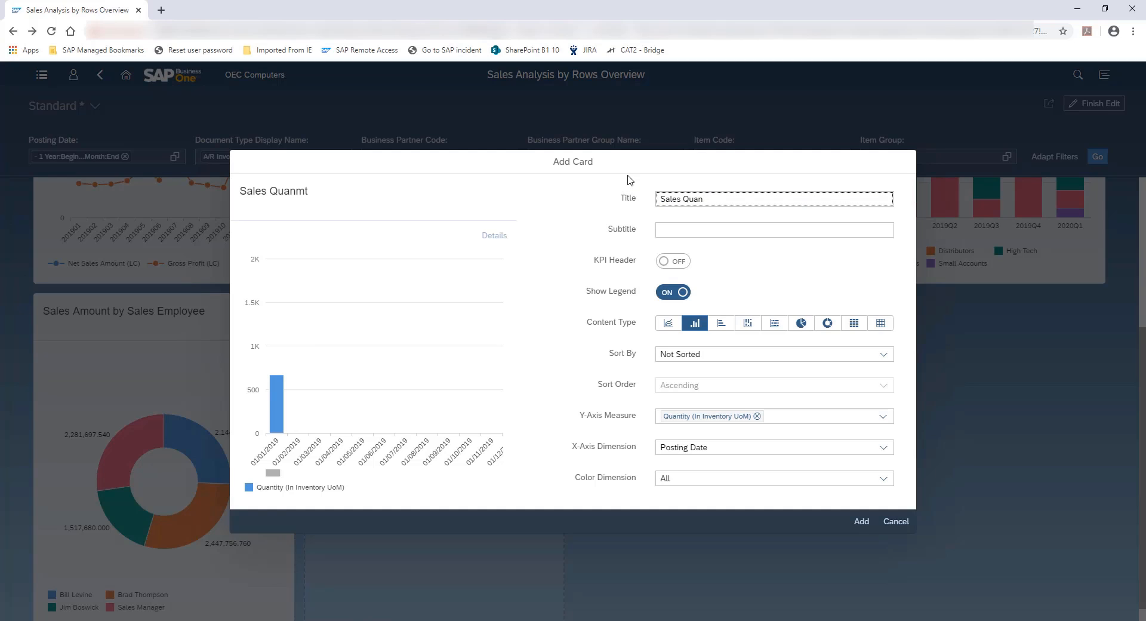
{"action": "type", "text": "tity"}
Give the new card the subtitle "By Inventory Groups and Customer Groups"
{"action": "key", "text": "Tab"}
{"action": "type", "text": "By I"}
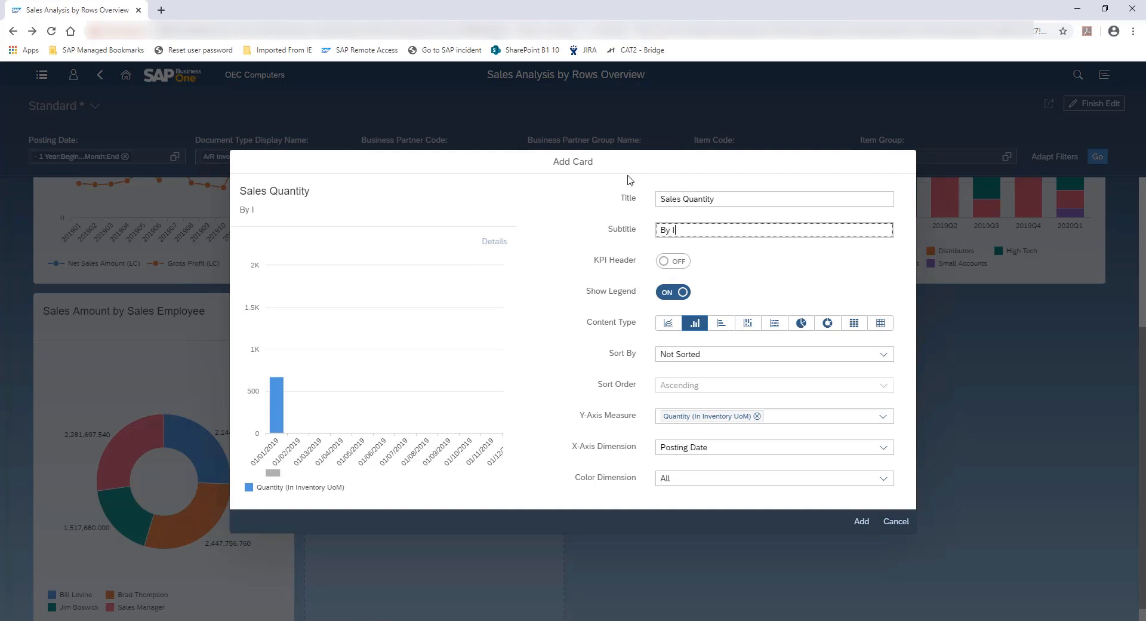
{"action": "type", "text": "nventory Groups "}
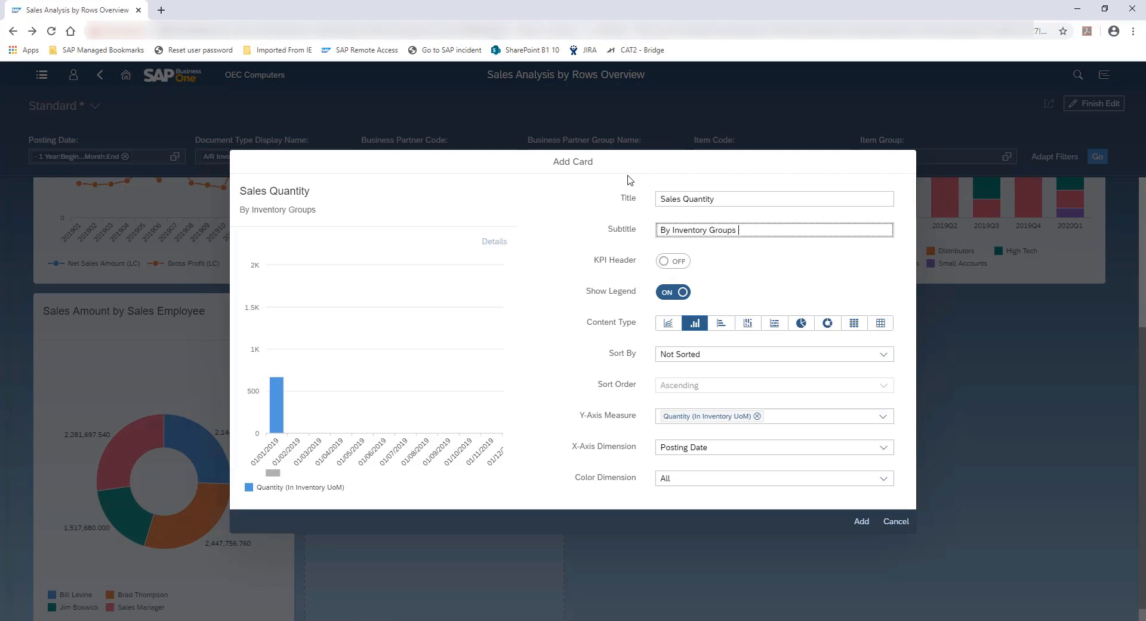
{"action": "type", "text": "and Customer Groups"}
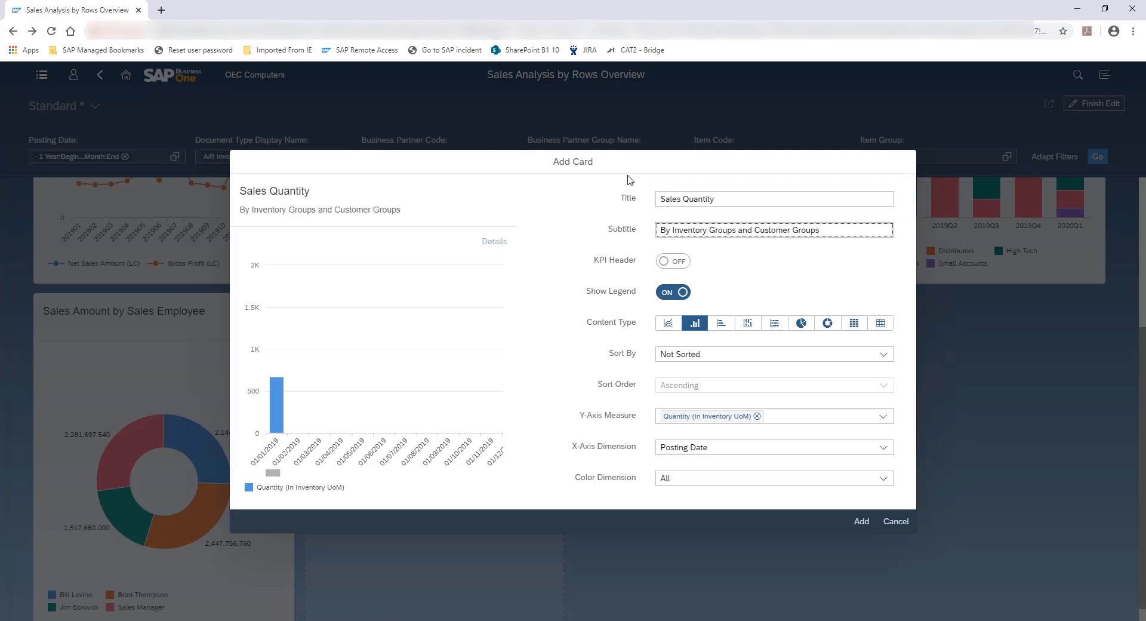
Enable the card's KPI header with Quantity (In Inventory UoM) as its value and "Total Quantity" as the description
{"action": "left_click", "coordinate": [681, 268]}
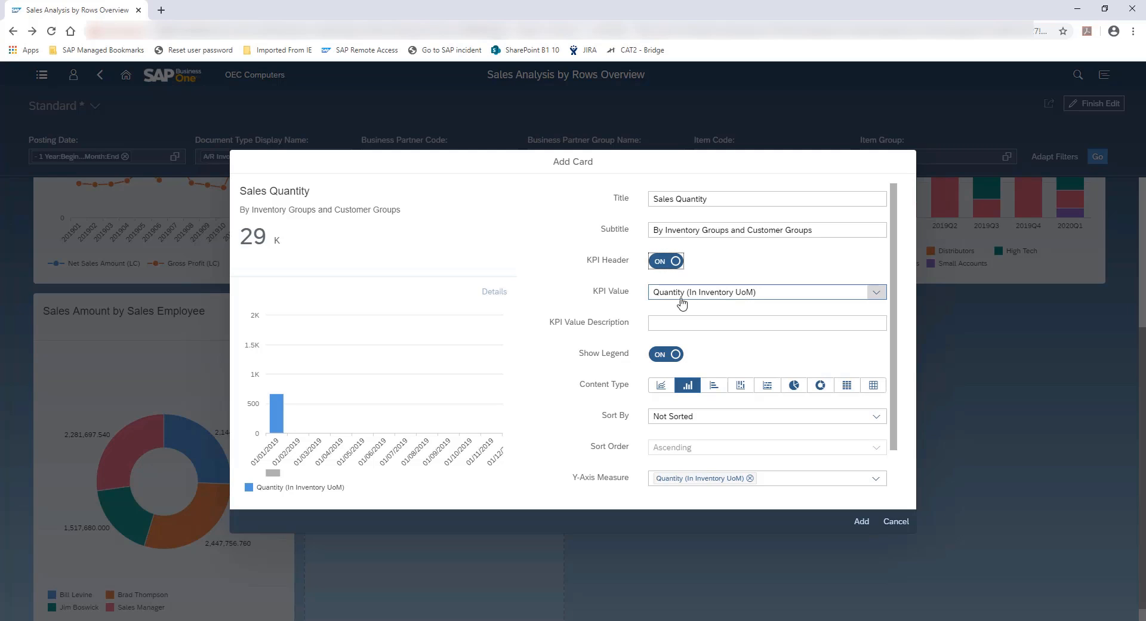
{"action": "left_click", "coordinate": [875, 294]}
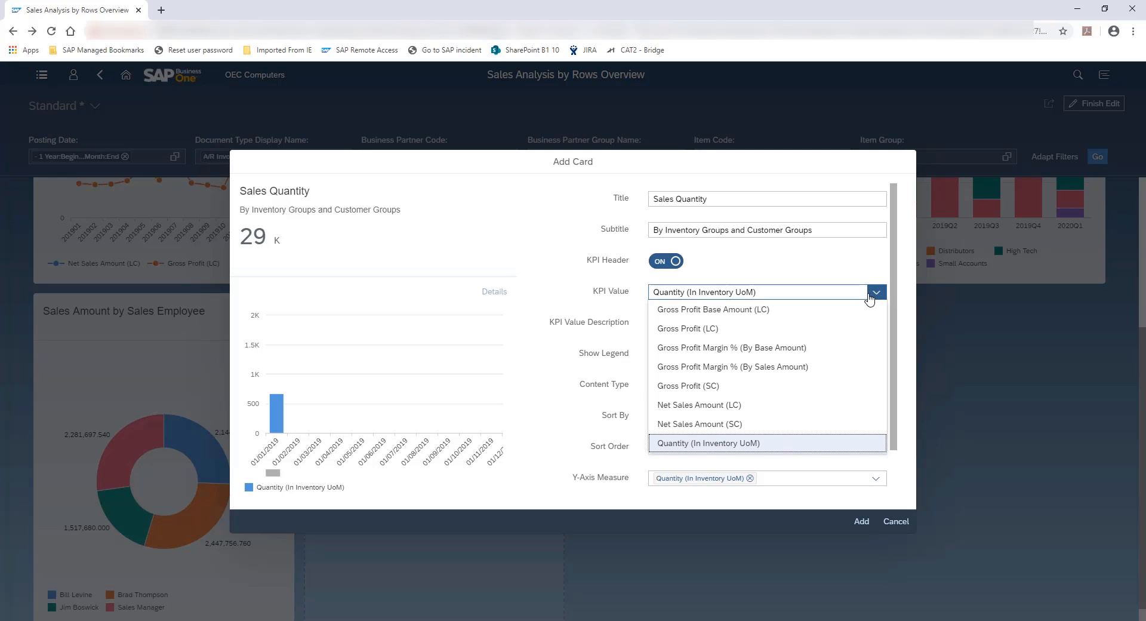
{"action": "left_click", "coordinate": [689, 444]}
{"action": "left_click", "coordinate": [699, 323]}
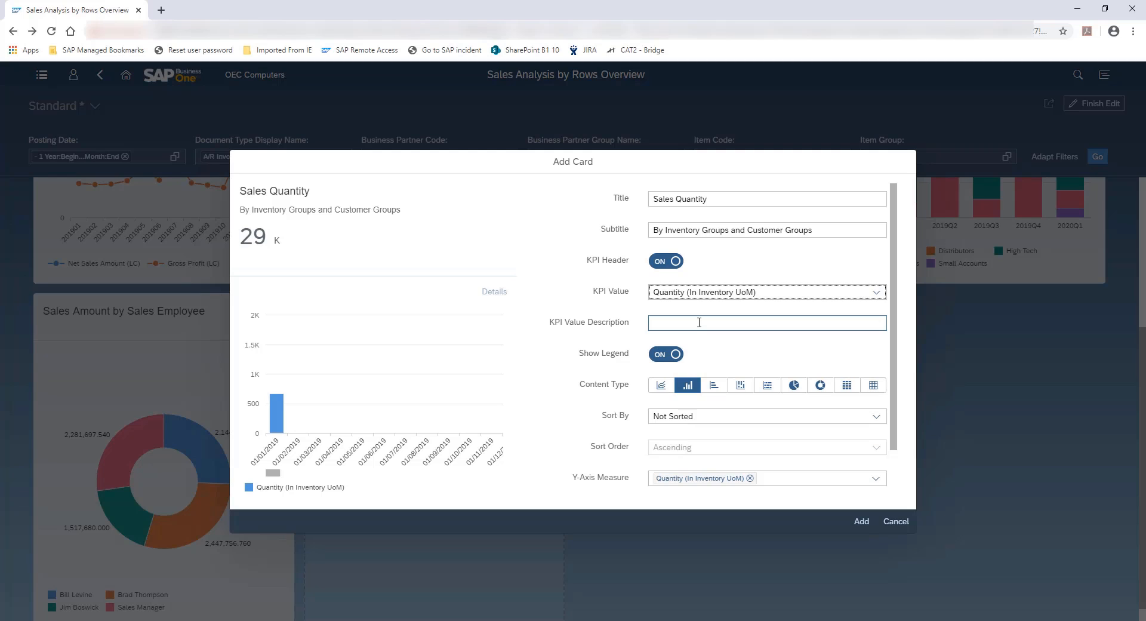
{"action": "left_click", "coordinate": [699, 323]}
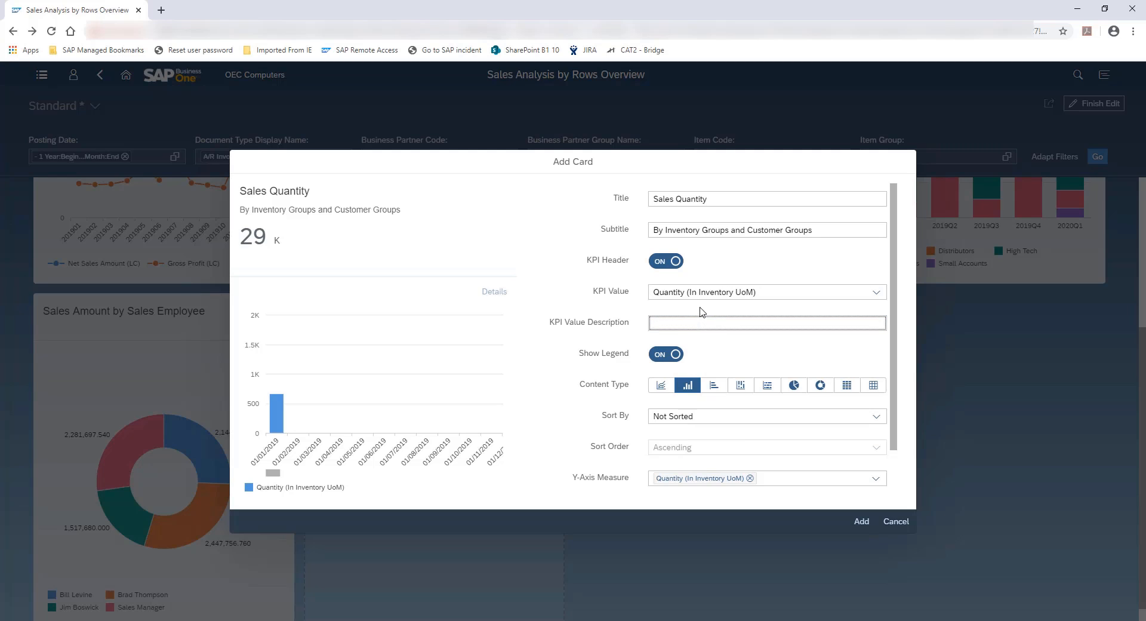
{"action": "type", "text": "Tota"}
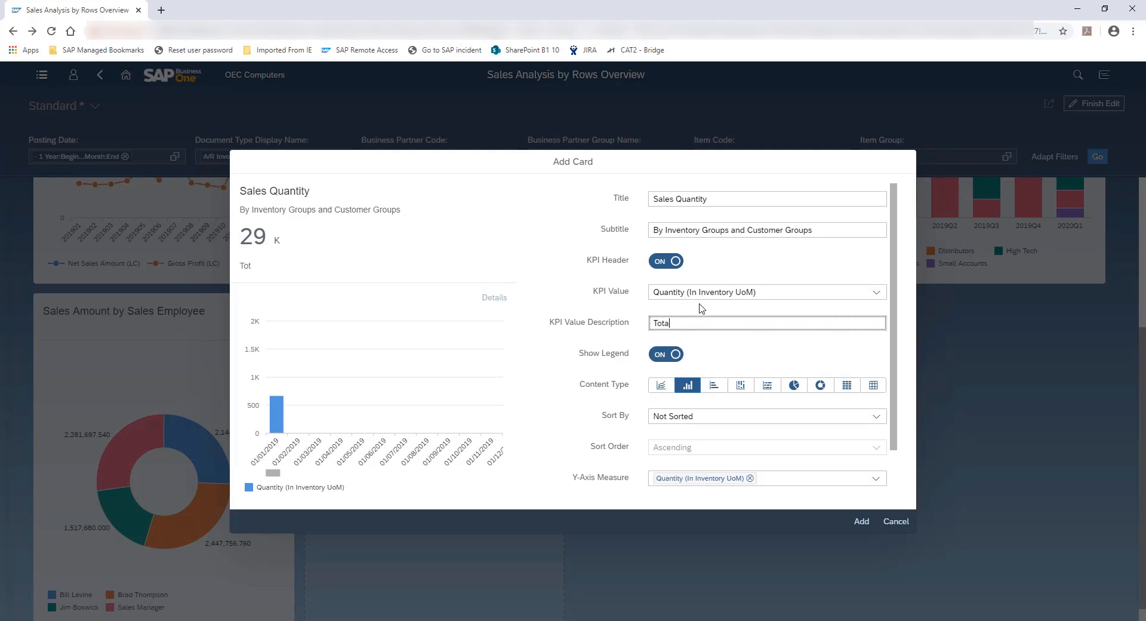
{"action": "type", "text": "l Quantity"}
Set the card's content type to heat map and switch its legend off and on again
{"action": "left_click", "coordinate": [847, 388]}
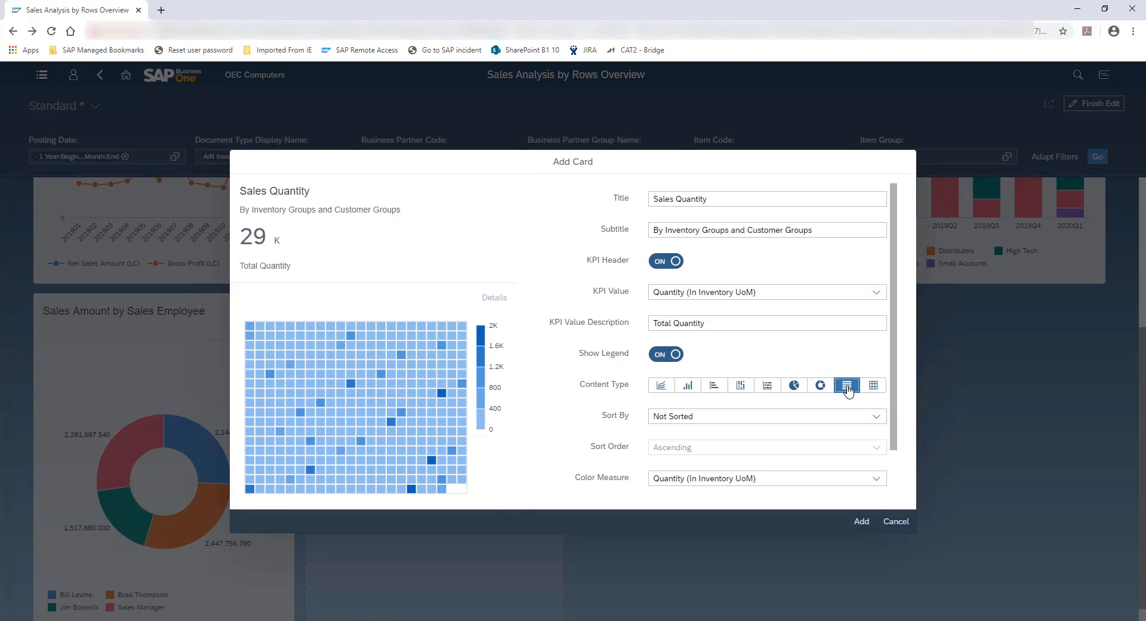
{"action": "left_click", "coordinate": [661, 355]}
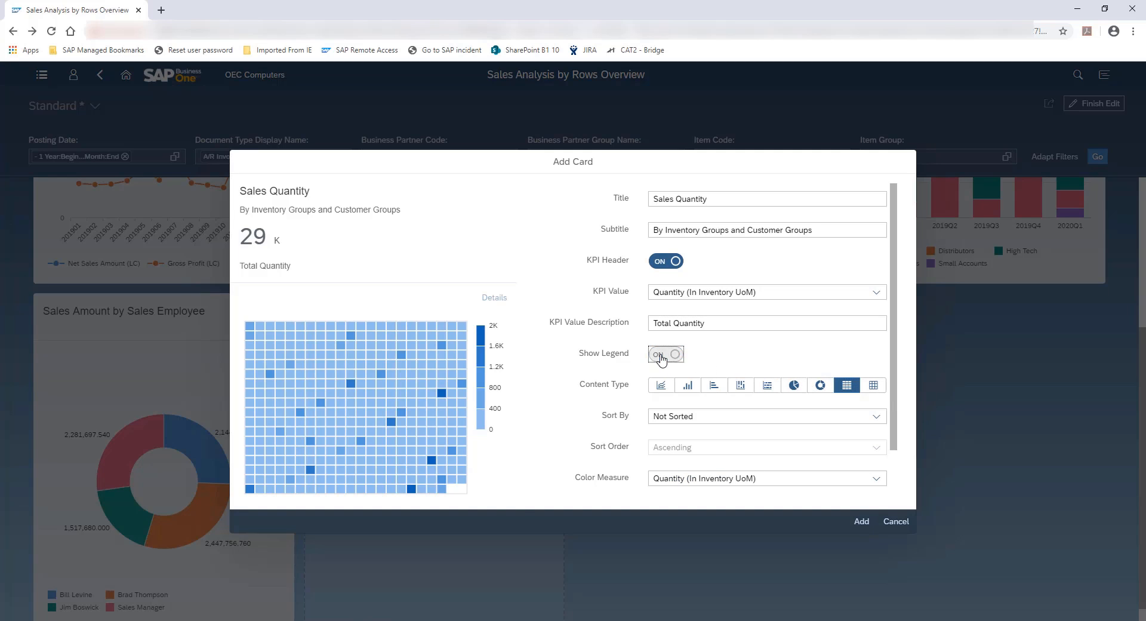
{"action": "left_click", "coordinate": [679, 357]}
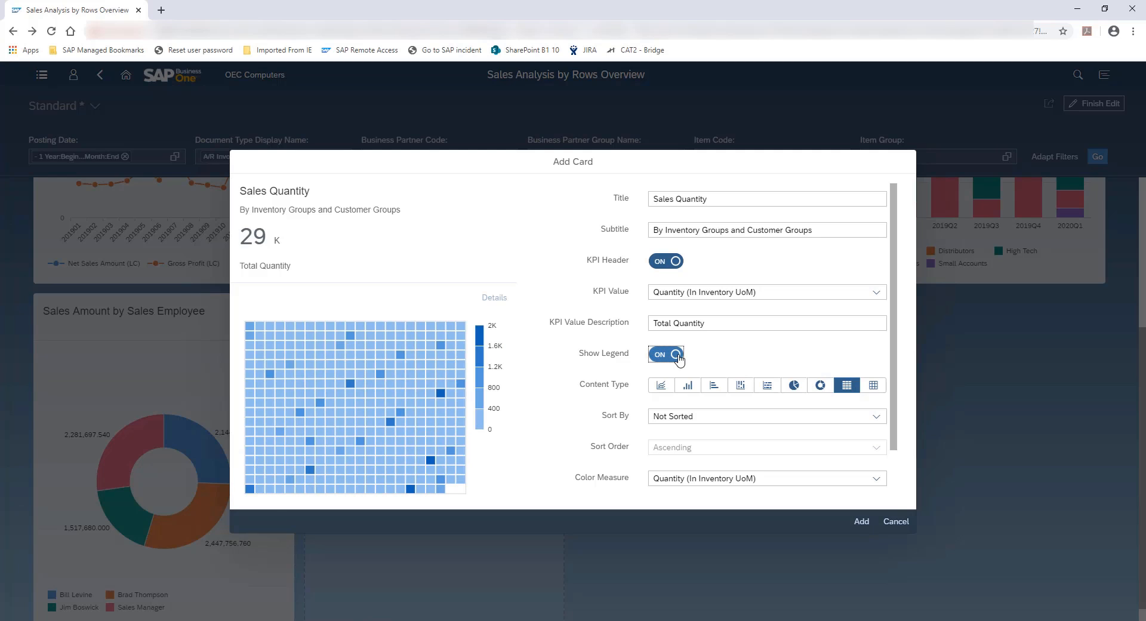
Set the heat map's X-axis dimension to Item Group and Y-axis dimension to Business Partner Group Name, and add the card to the overview
{"action": "scroll", "coordinate": [861, 374], "scroll_direction": "down", "scroll_amount": 2}
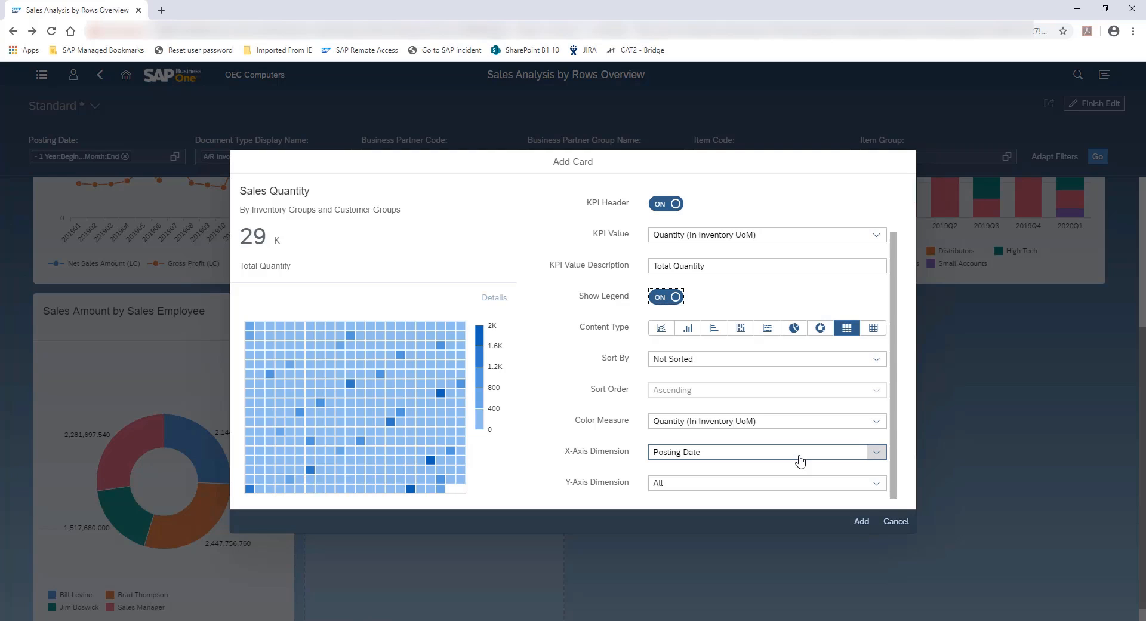
{"action": "left_click", "coordinate": [875, 454]}
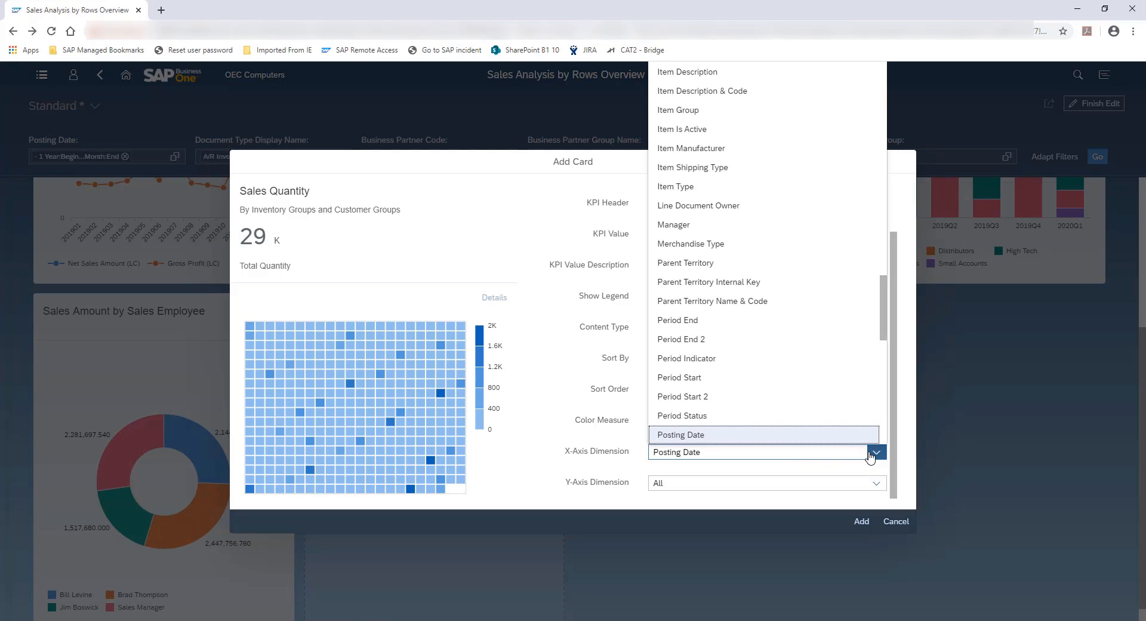
{"action": "left_click", "coordinate": [702, 111]}
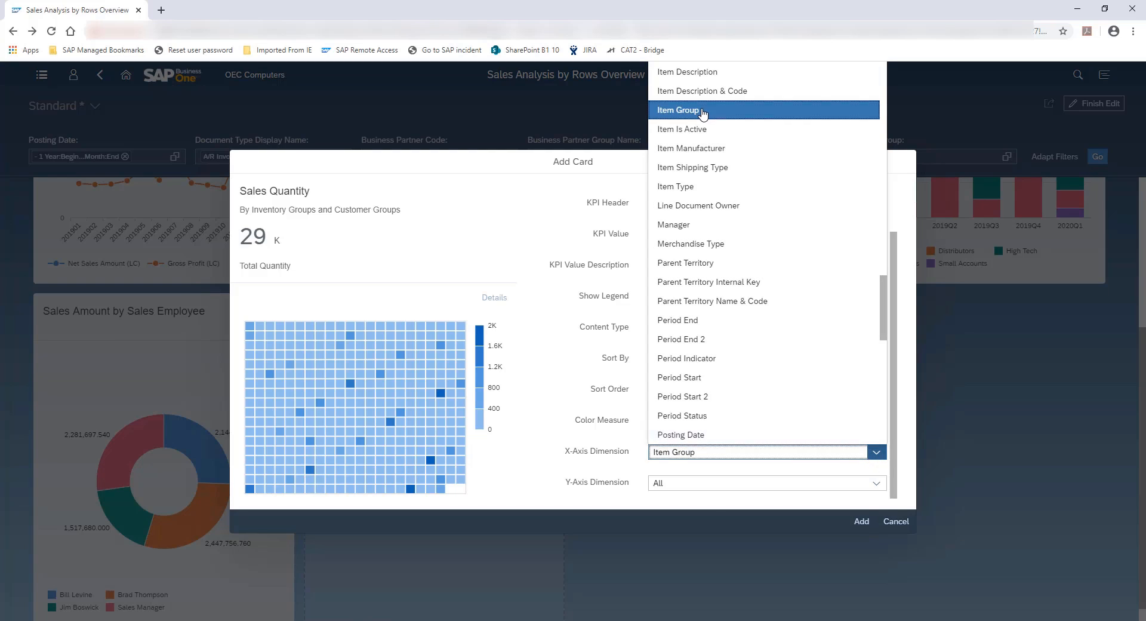
{"action": "left_click", "coordinate": [877, 485]}
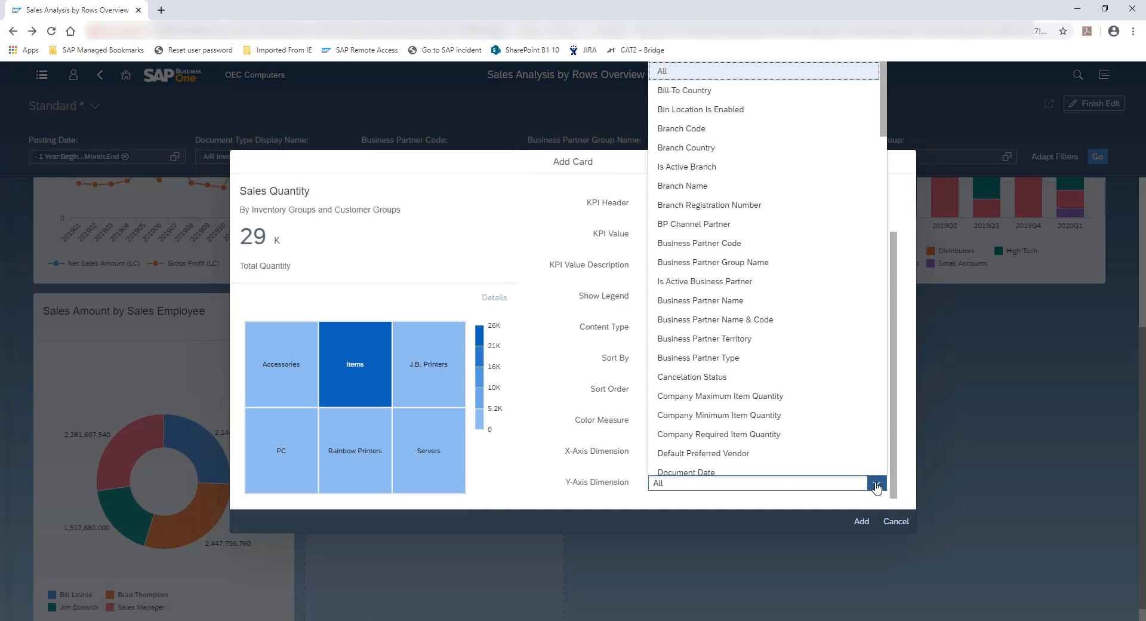
{"action": "left_click", "coordinate": [790, 267]}
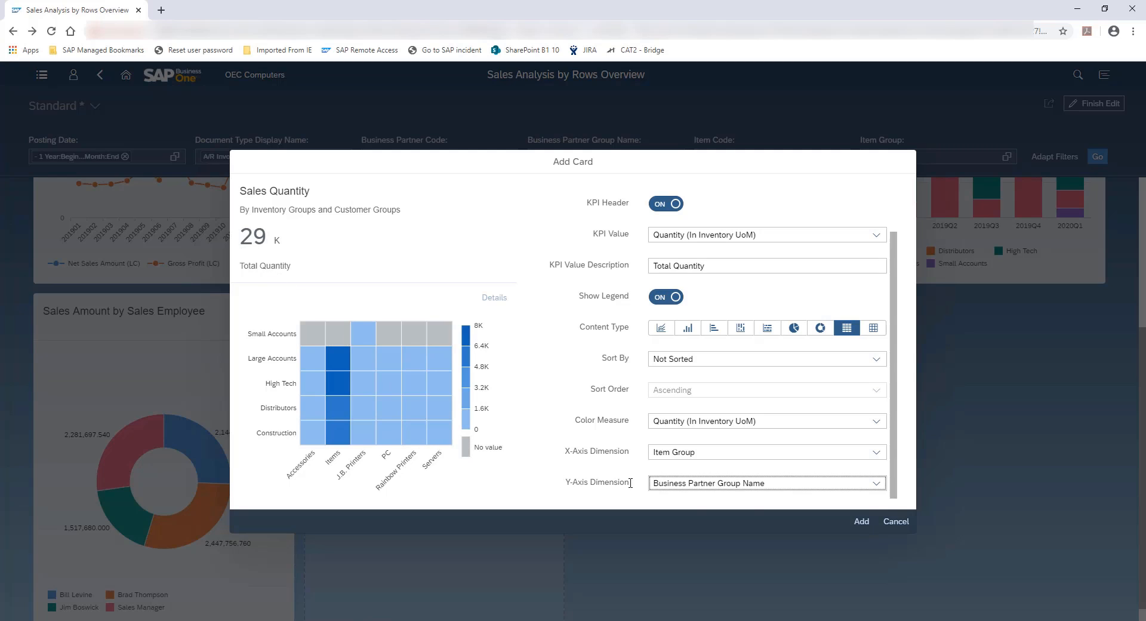
{"action": "left_click", "coordinate": [861, 521]}
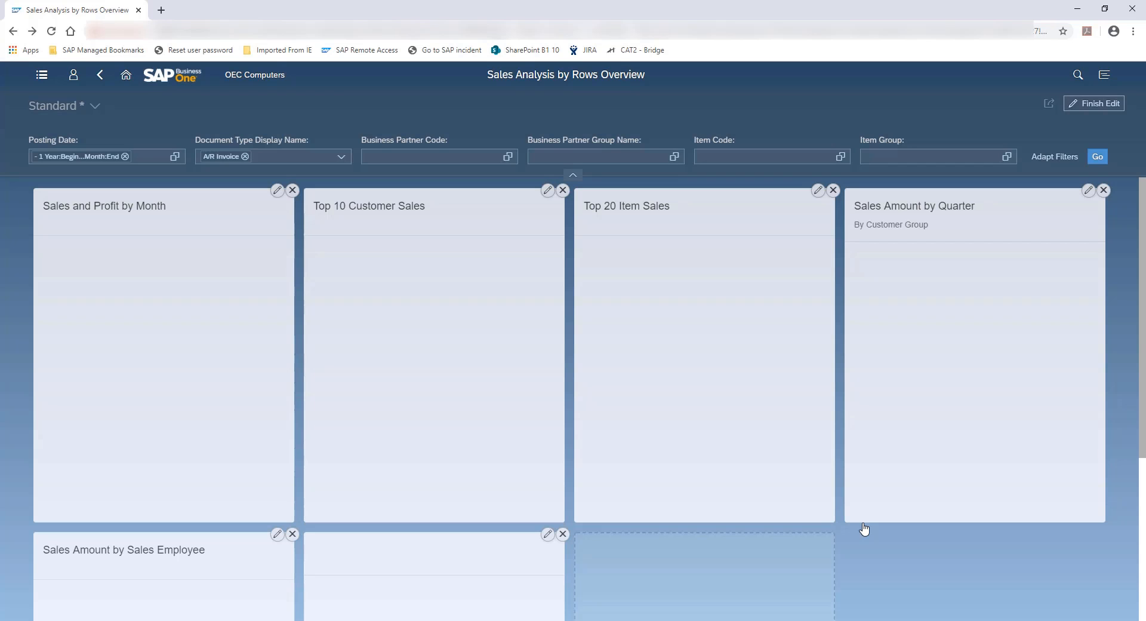
{"action": "scroll", "coordinate": [861, 549], "scroll_direction": "down", "scroll_amount": 4}
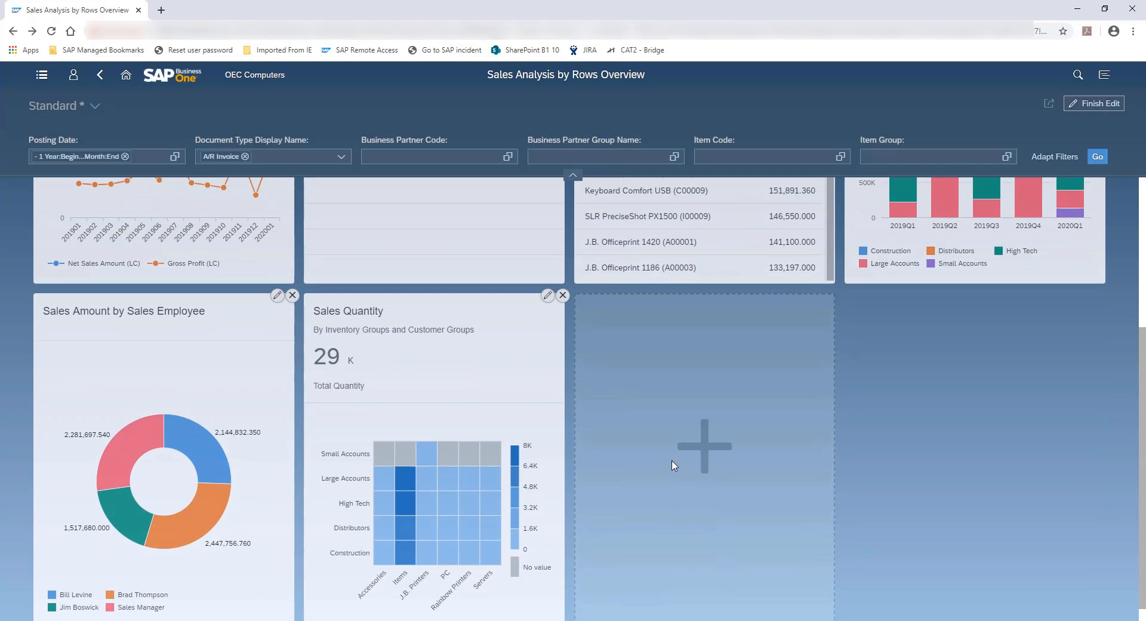
Move the Sales Quantity card to first place and Sales and Profit by Month to fourth place, and finish editing the overview
{"action": "left_click_drag", "start_coordinate": [420, 307], "coordinate": [136, 132]}
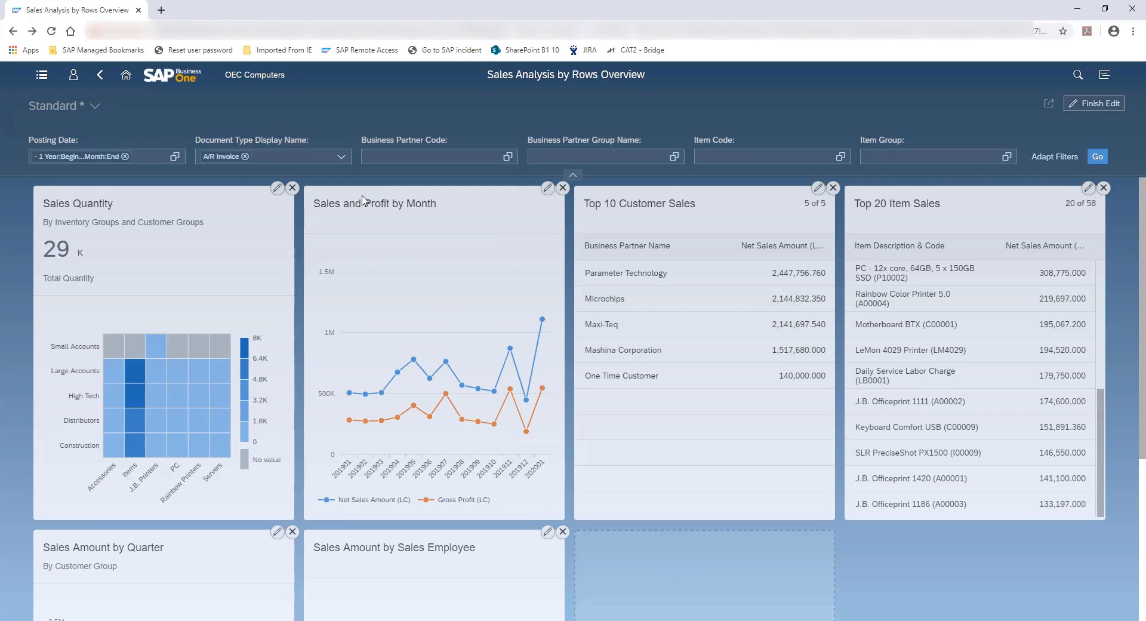
{"action": "left_click_drag", "start_coordinate": [363, 200], "coordinate": [895, 203]}
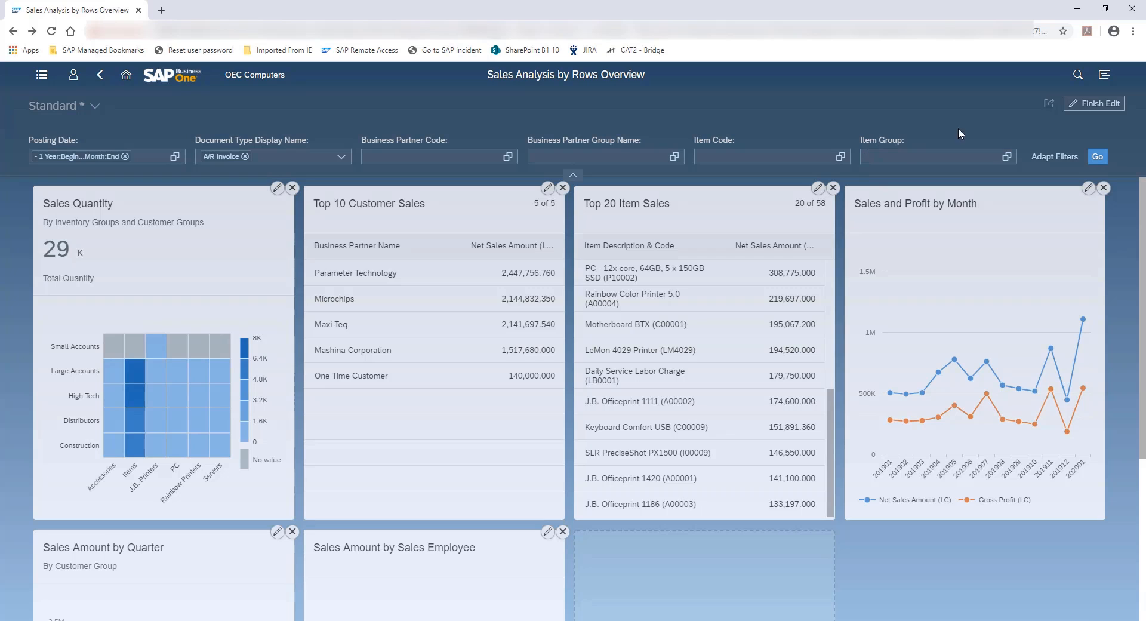
{"action": "left_click", "coordinate": [1084, 105]}
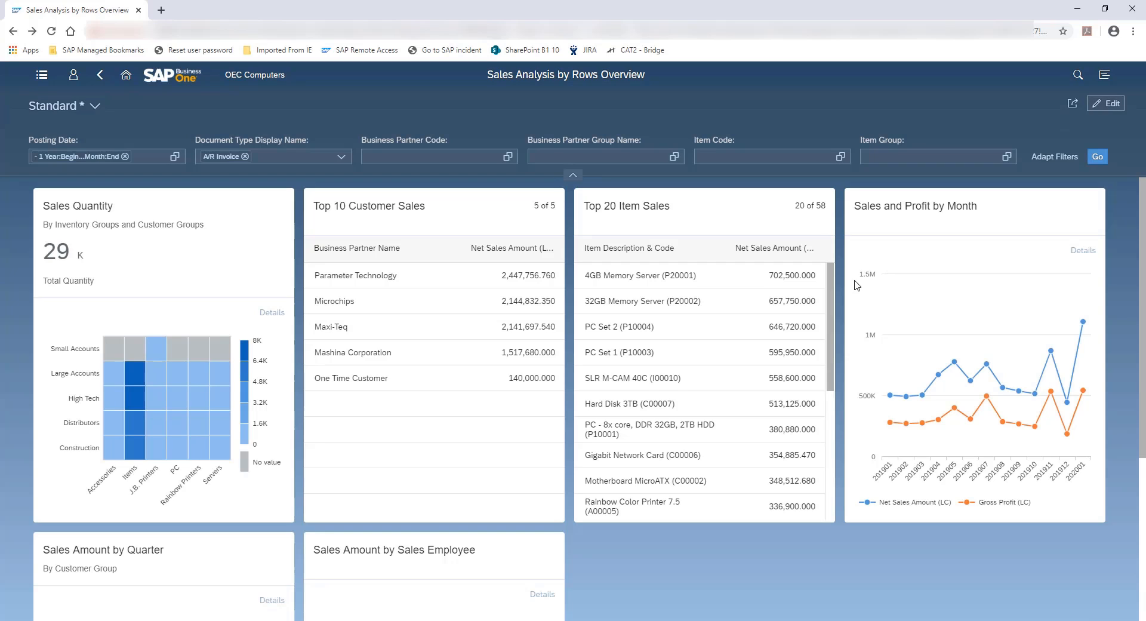
Save the customized overview as a tile titled "Key Data Overview" in the My Home group
{"action": "left_click", "coordinate": [1072, 108]}
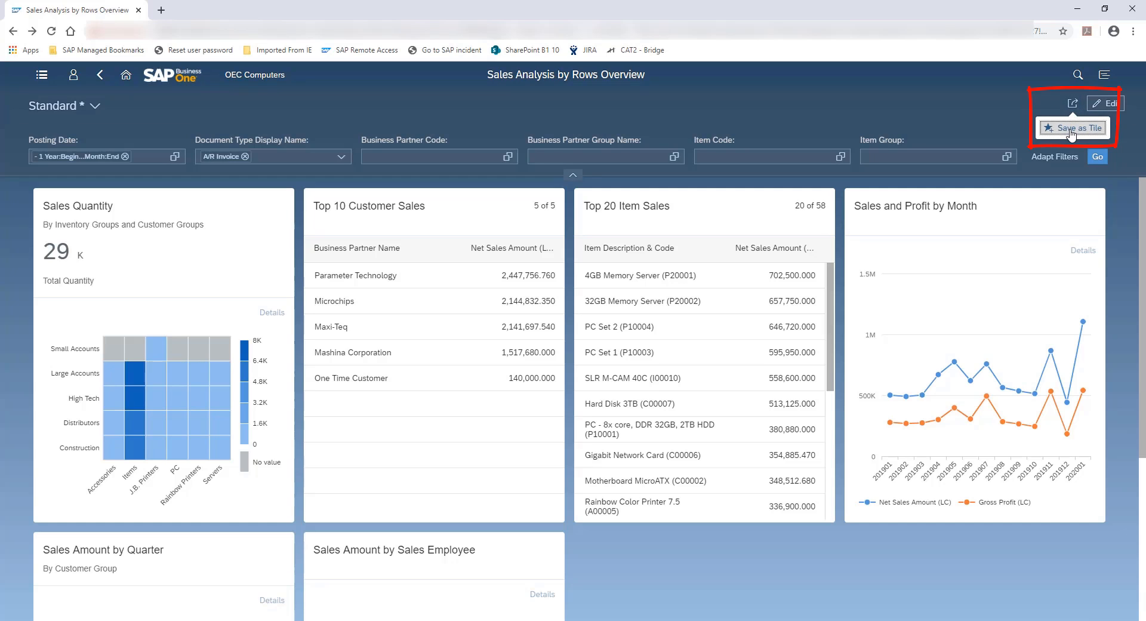
{"action": "left_click", "coordinate": [1057, 128]}
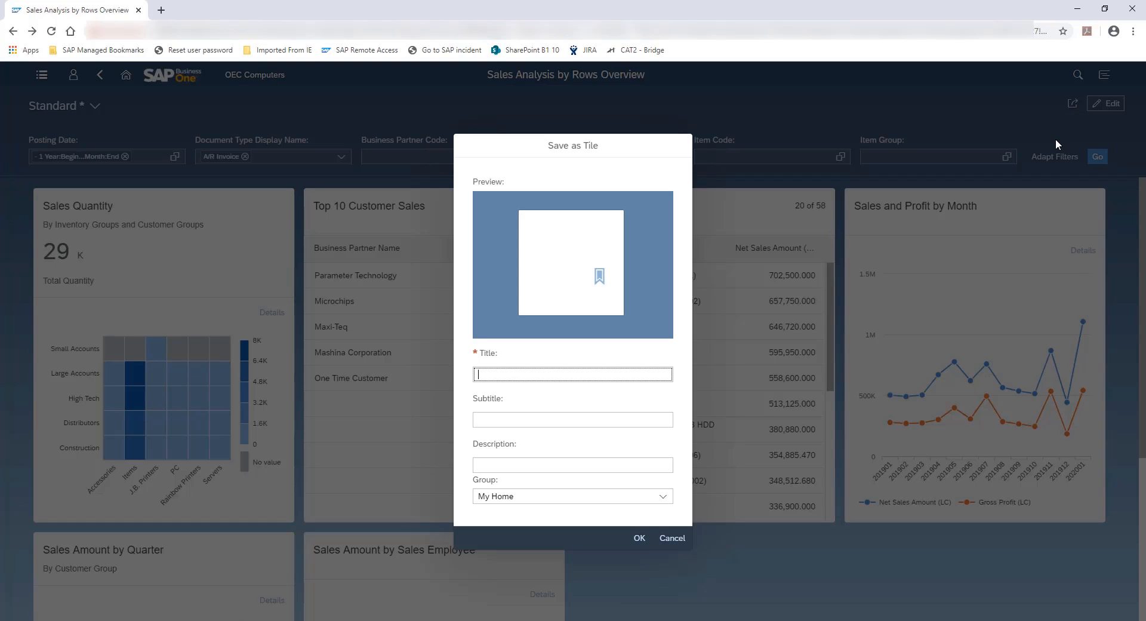
{"action": "type", "text": "Key Data Overview"}
{"action": "left_click", "coordinate": [638, 539]}
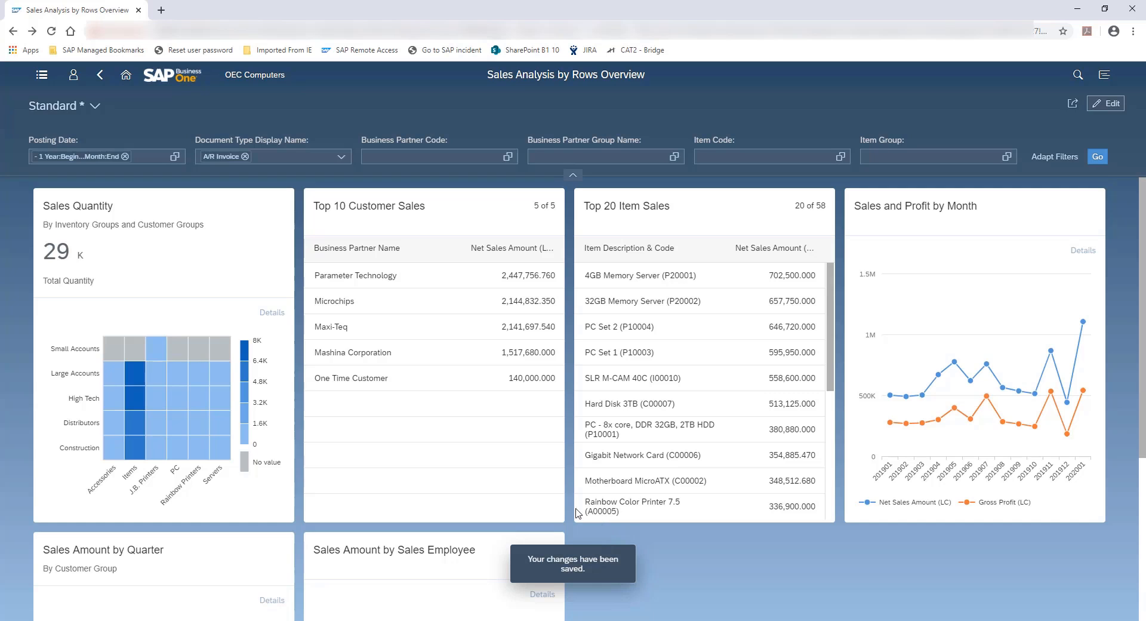
Open the Key Data Overview tile from the My Home group and switch the overview to the Standard view
{"action": "left_click", "coordinate": [126, 76]}
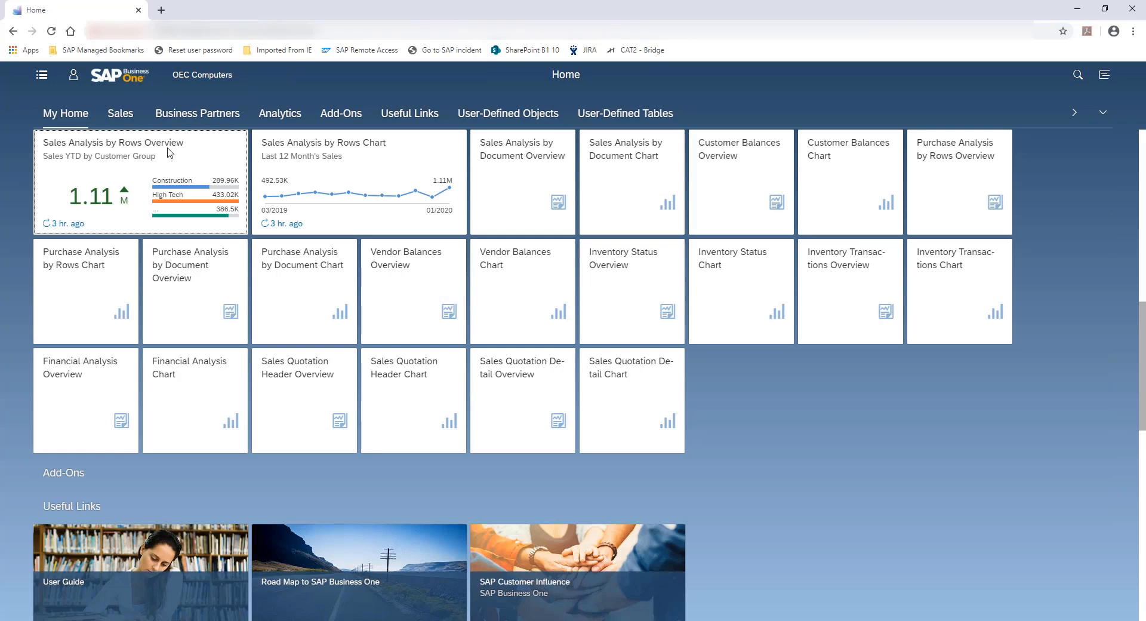
{"action": "left_click", "coordinate": [59, 118]}
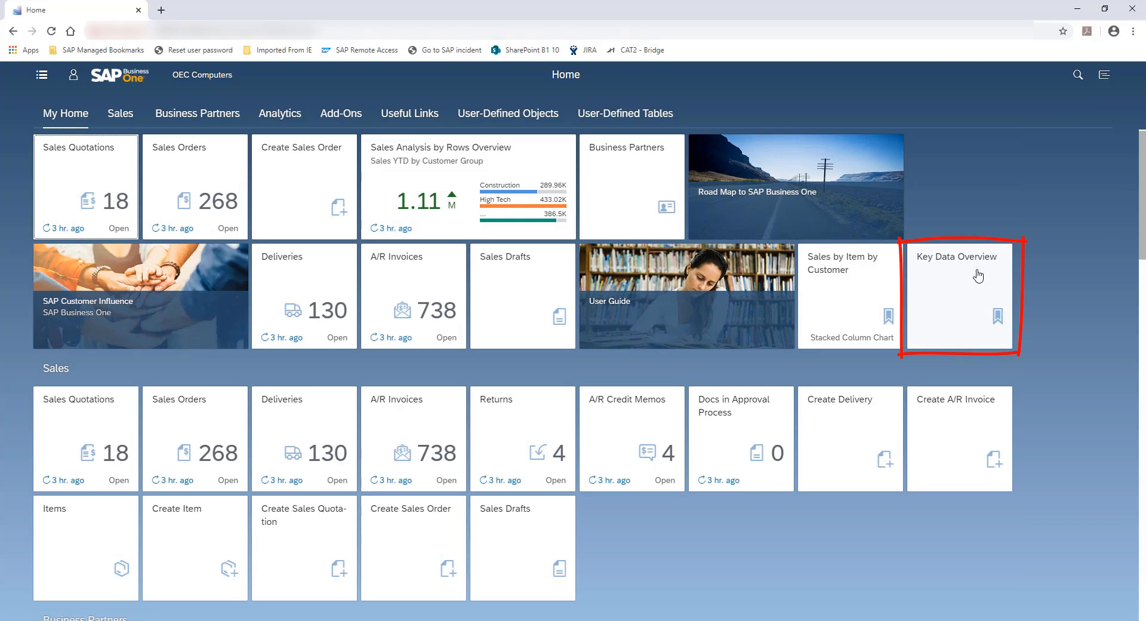
{"action": "left_click", "coordinate": [956, 270]}
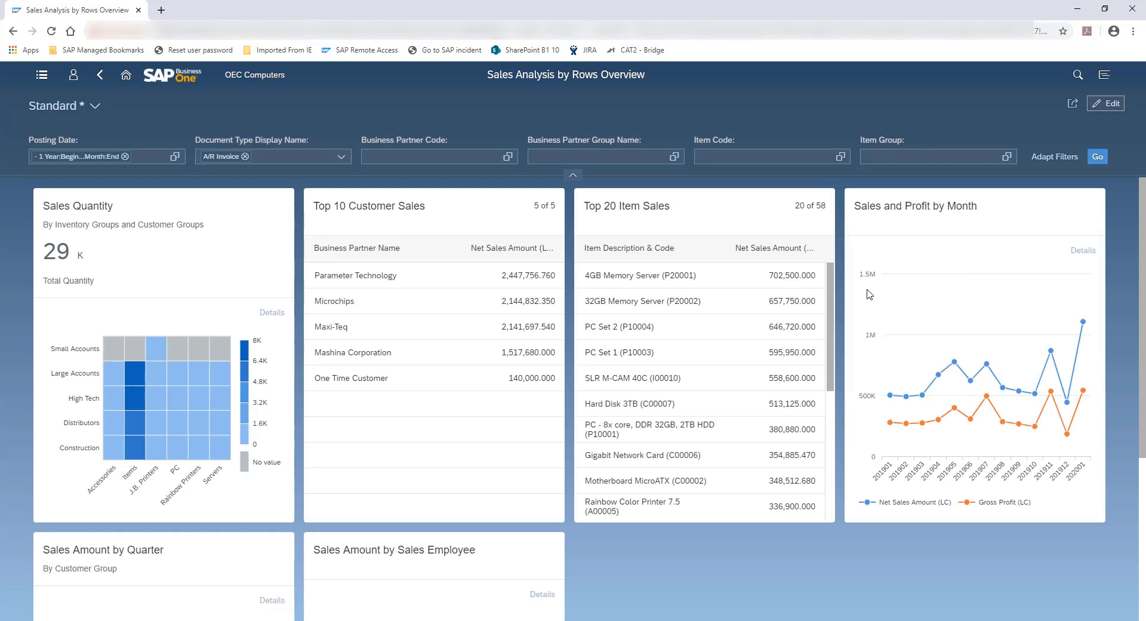
{"action": "left_click", "coordinate": [96, 108]}
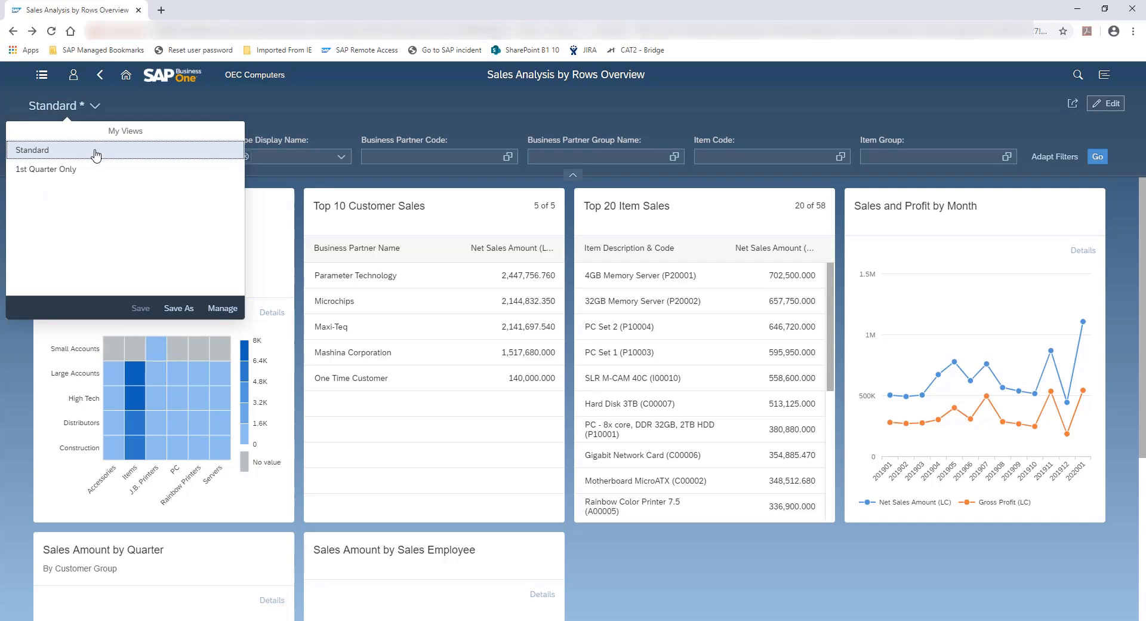
{"action": "left_click", "coordinate": [96, 151]}
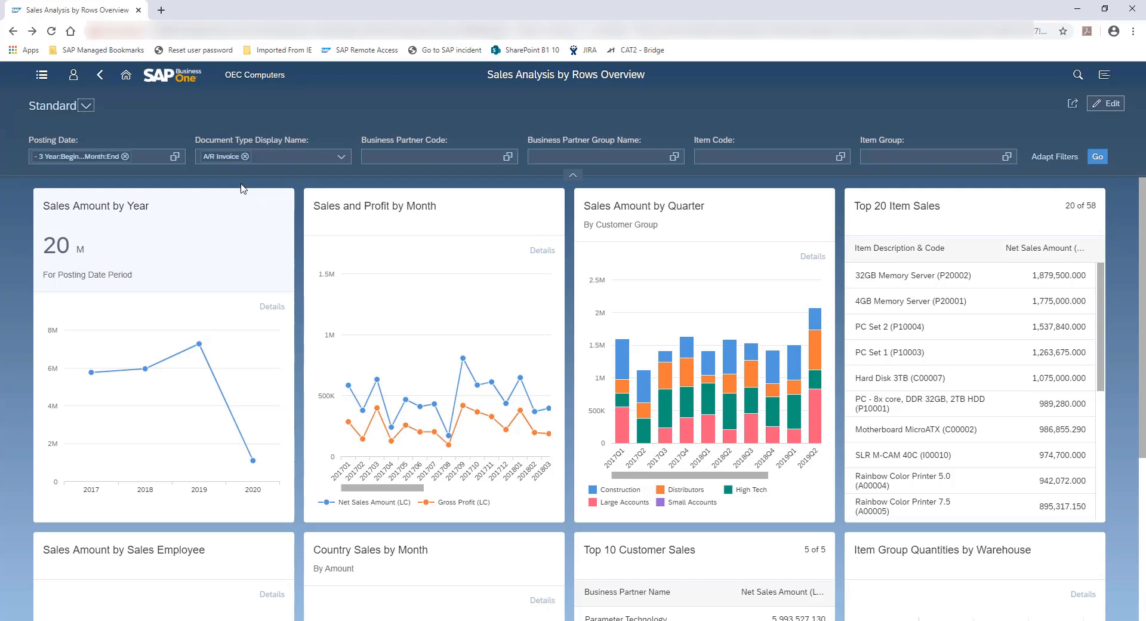
Apply the "1st Quarter Only" view, zoom out the Sales and Profit by Month card and open it as a full chart
{"action": "left_click", "coordinate": [86, 106]}
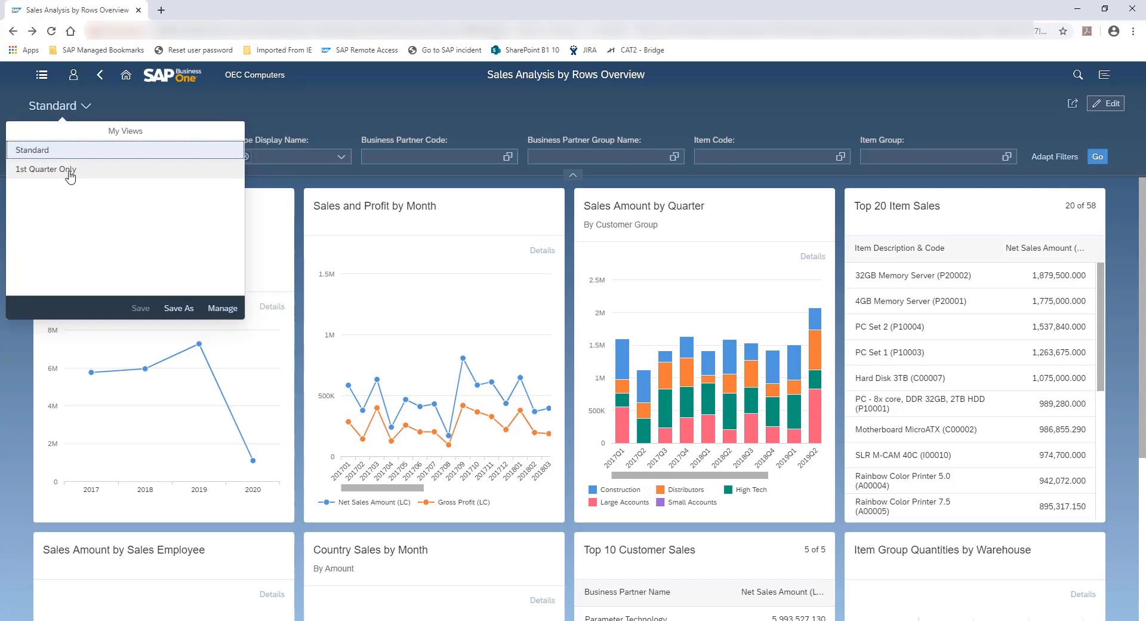
{"action": "left_click", "coordinate": [40, 171]}
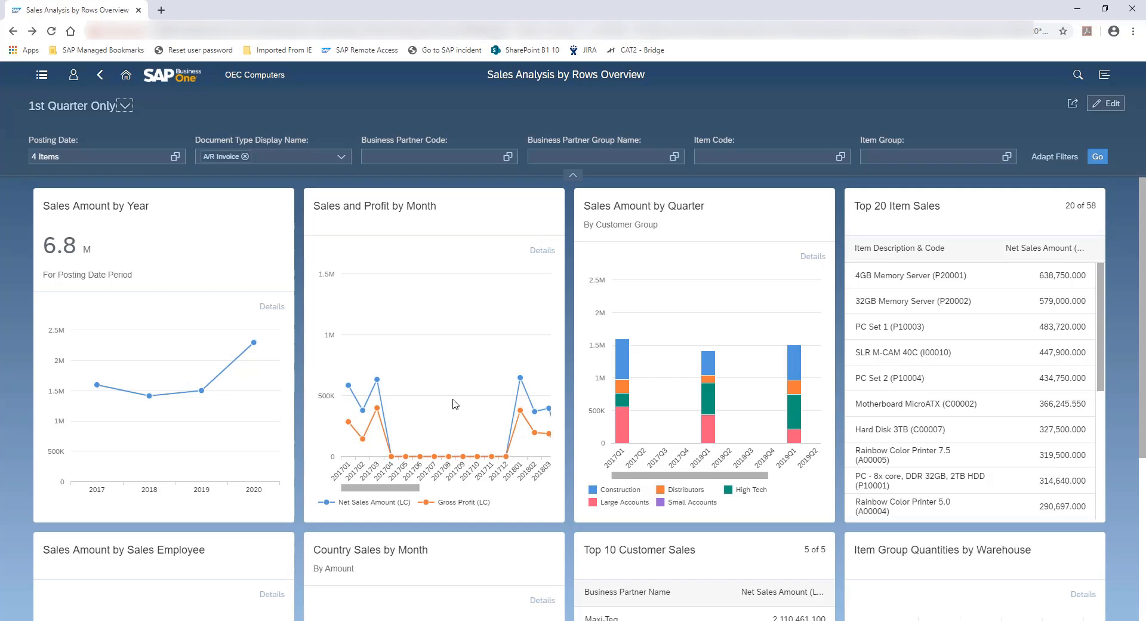
{"action": "scroll", "coordinate": [476, 368], "scroll_direction": "down", "scroll_amount": 5}
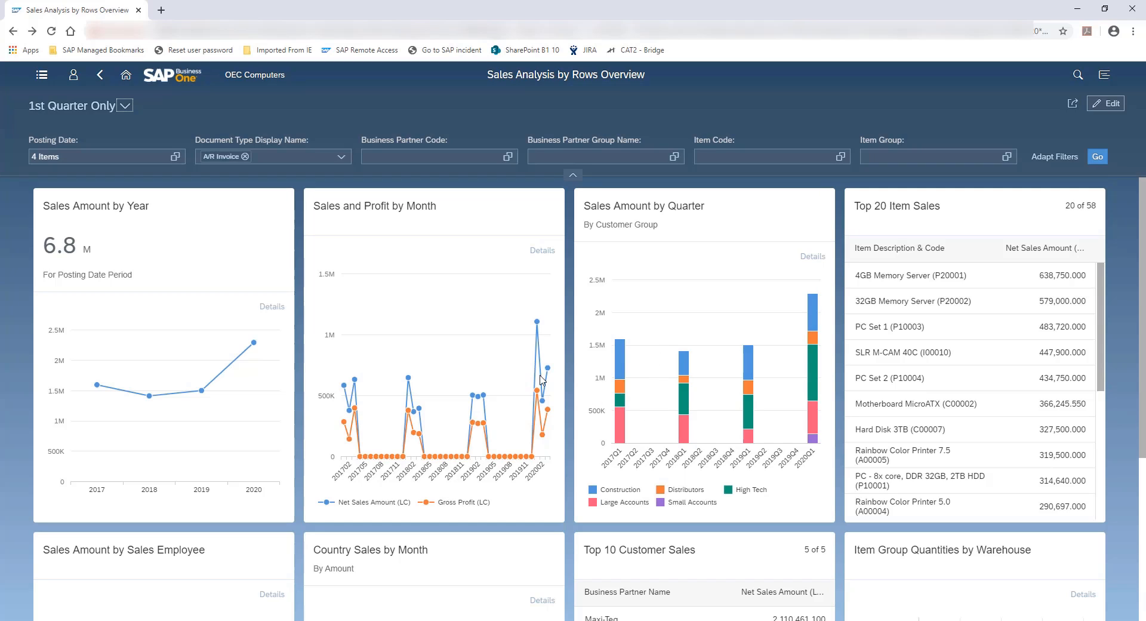
{"action": "left_click", "coordinate": [440, 217]}
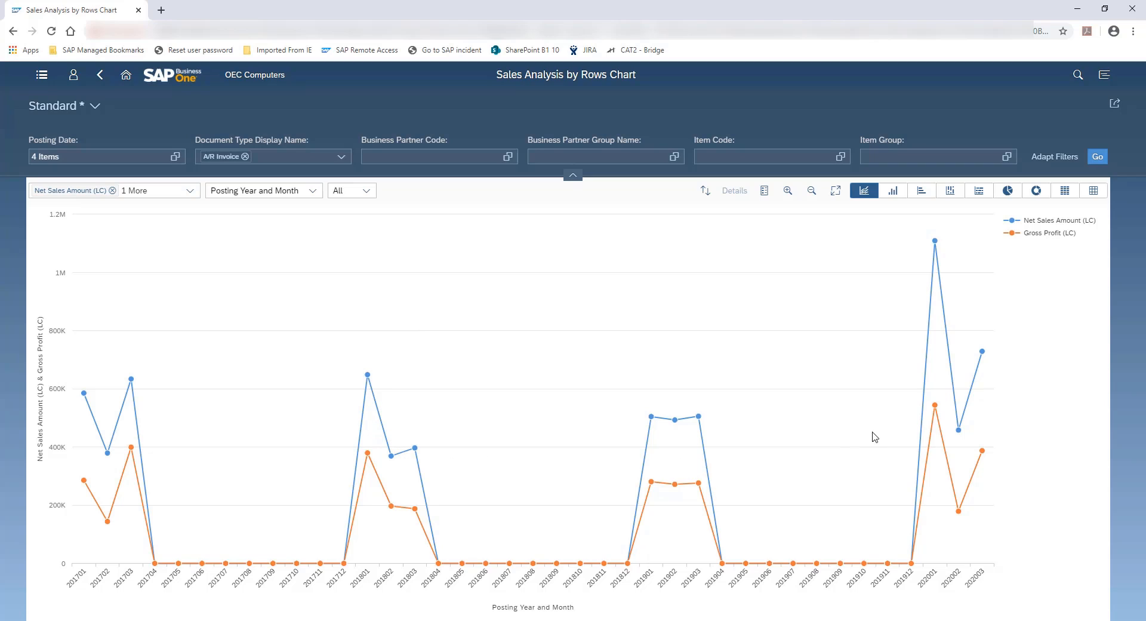
Review the chart's Posting Date filter conditions, add an empty condition row and cancel the changes
{"action": "left_click", "coordinate": [50, 158]}
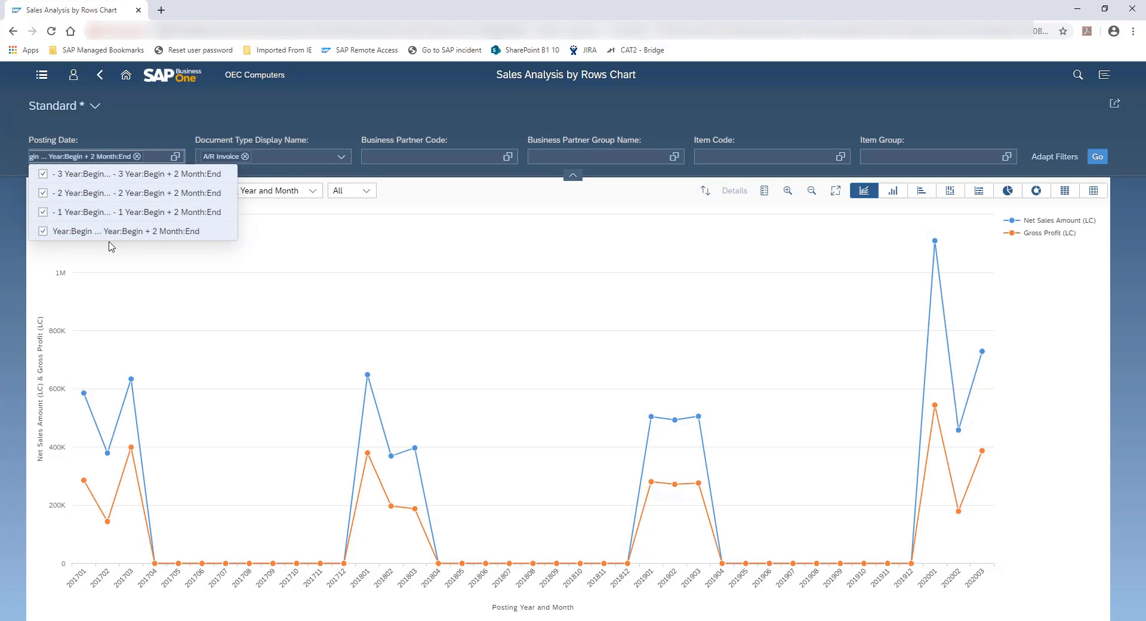
{"action": "left_click", "coordinate": [176, 157]}
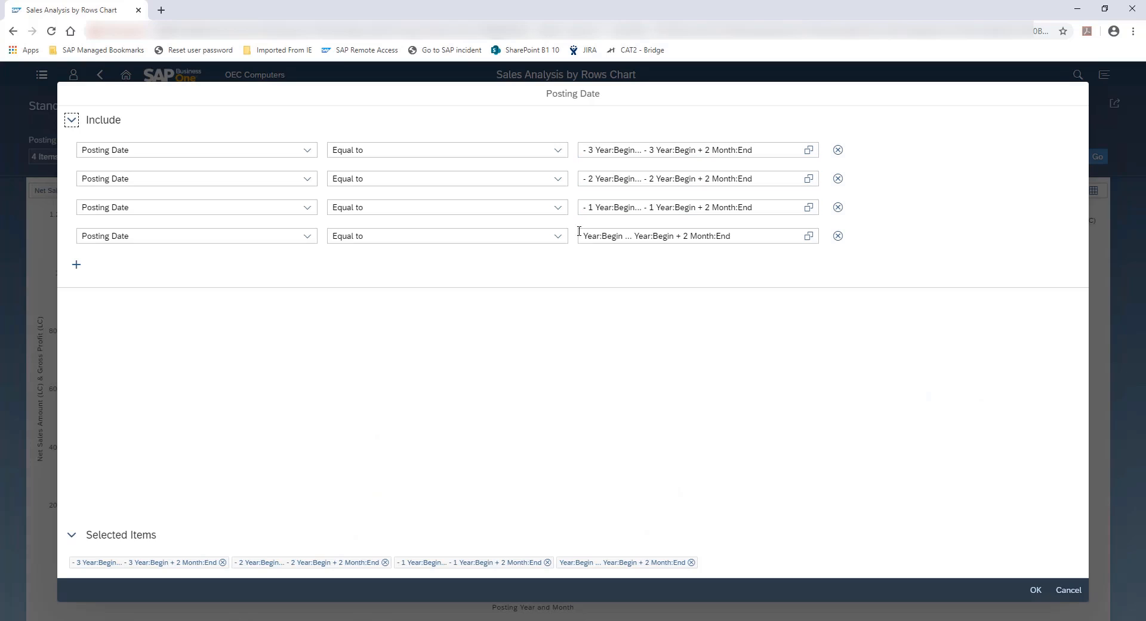
{"action": "left_click", "coordinate": [77, 265]}
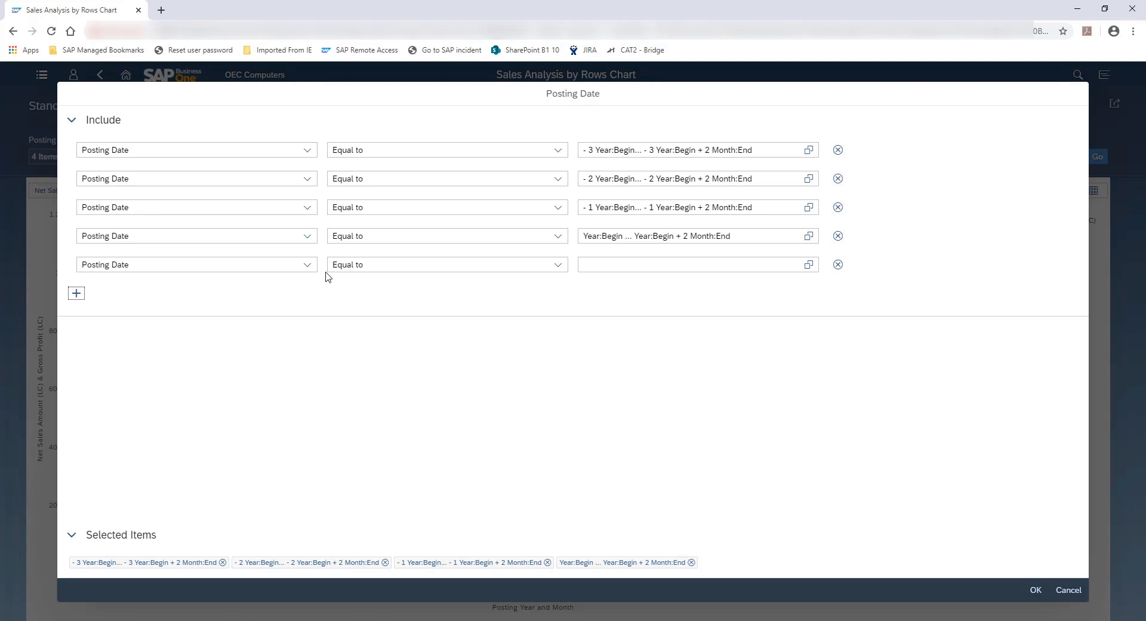
{"action": "left_click", "coordinate": [353, 289]}
{"action": "left_click", "coordinate": [1066, 589]}
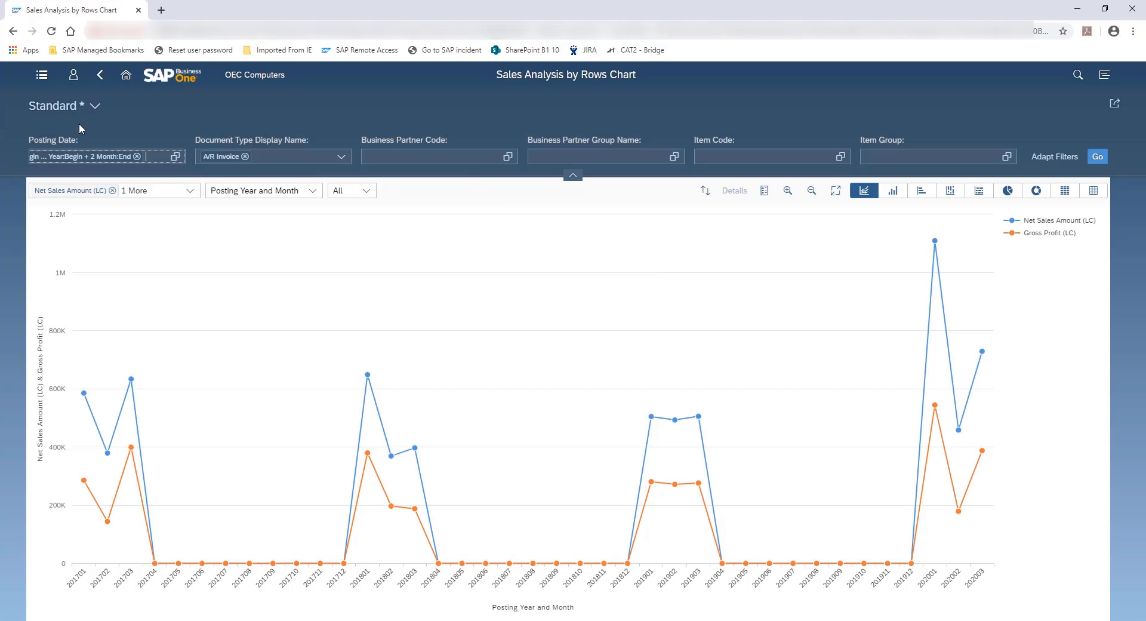
Return to the home page, open the General Overview from the Analytics group and look through its cards
{"action": "left_click", "coordinate": [100, 78]}
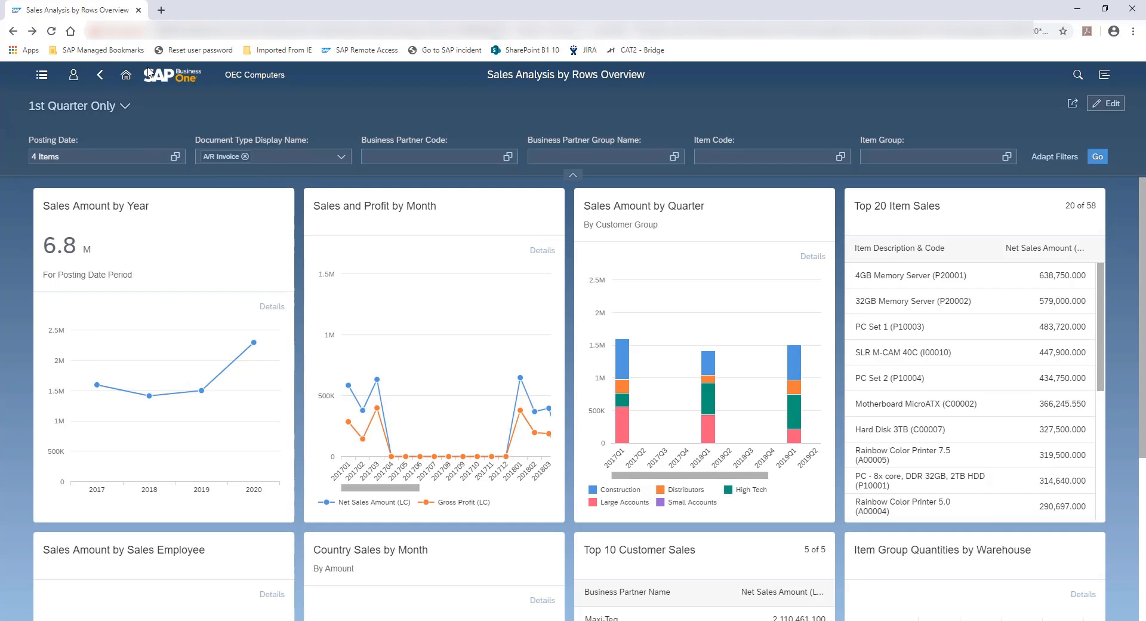
{"action": "left_click", "coordinate": [123, 79]}
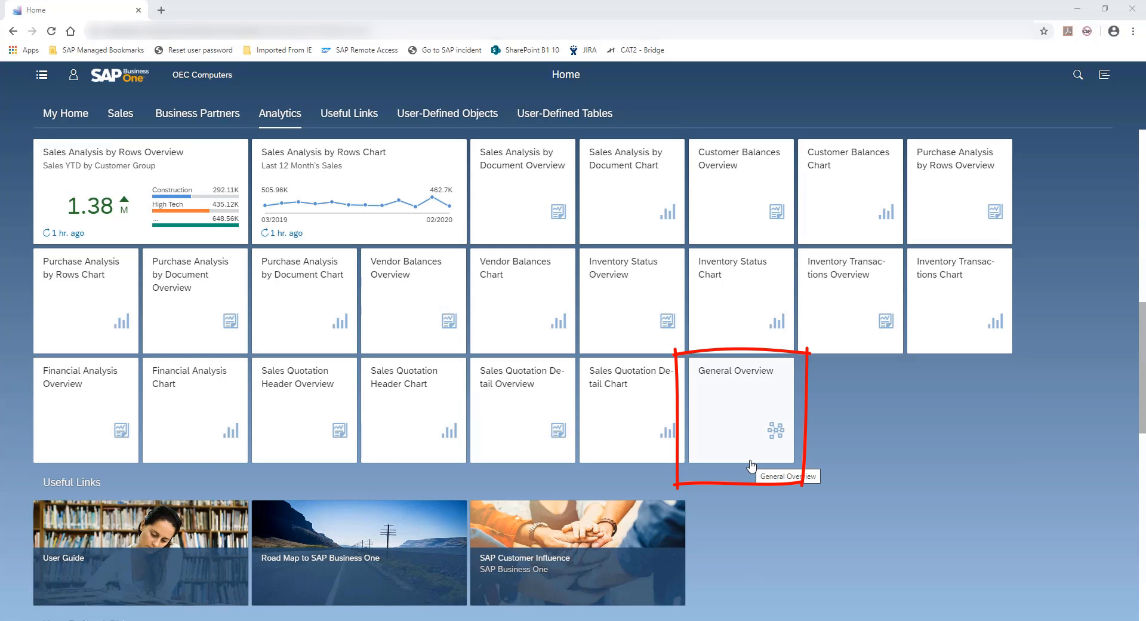
{"action": "left_click", "coordinate": [744, 391]}
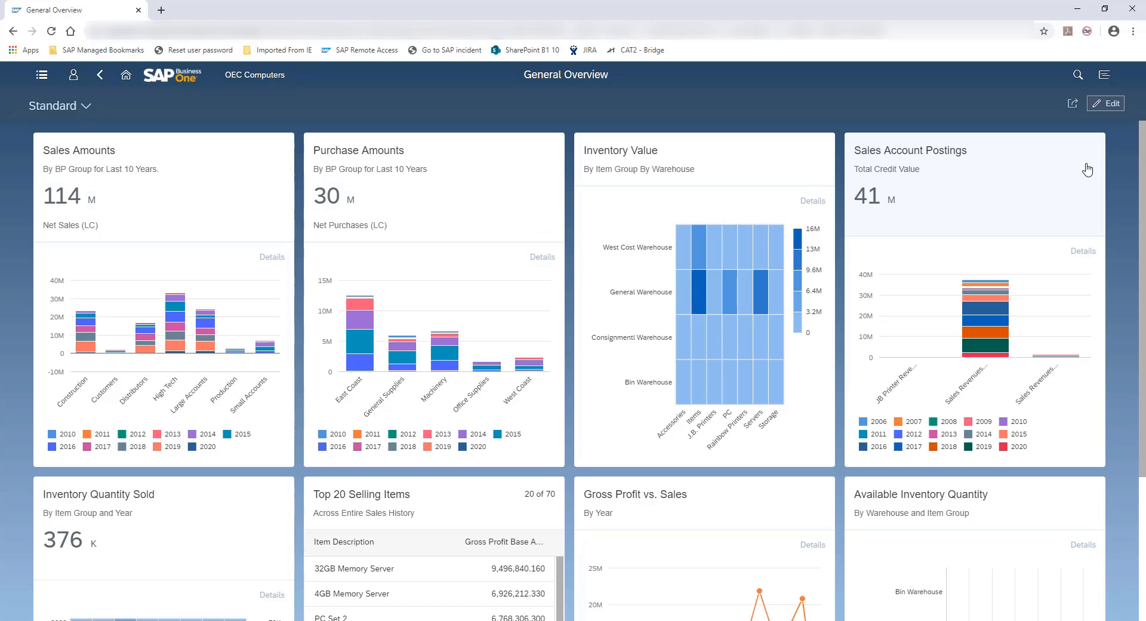
{"action": "scroll", "coordinate": [1122, 188], "scroll_direction": "down", "scroll_amount": 3}
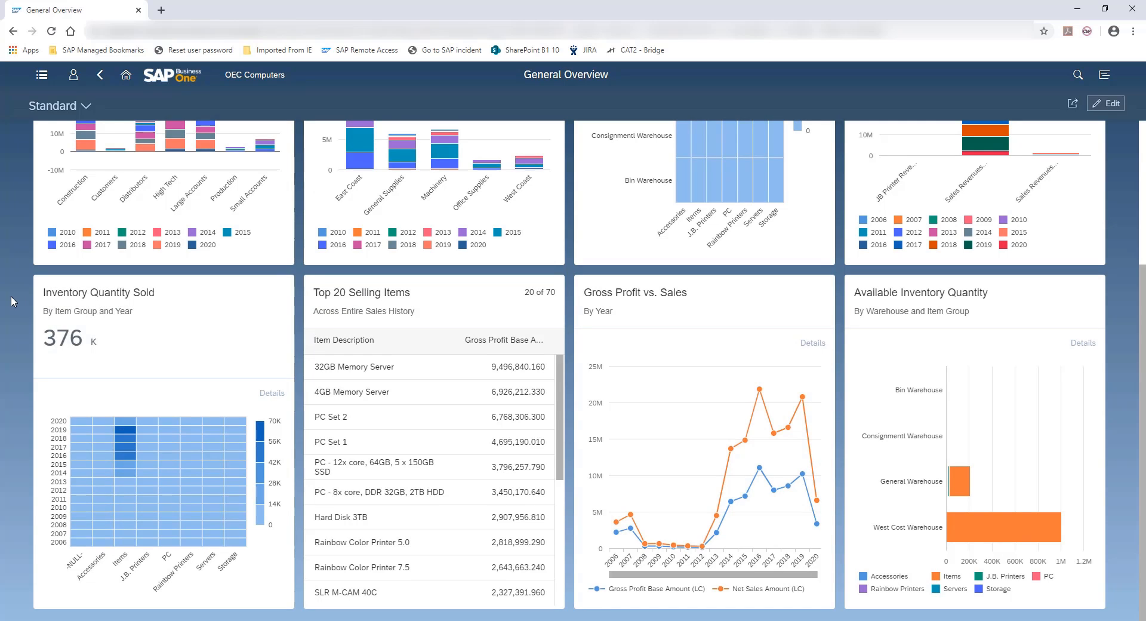
{"action": "scroll", "coordinate": [11, 298], "scroll_direction": "up", "scroll_amount": 3}
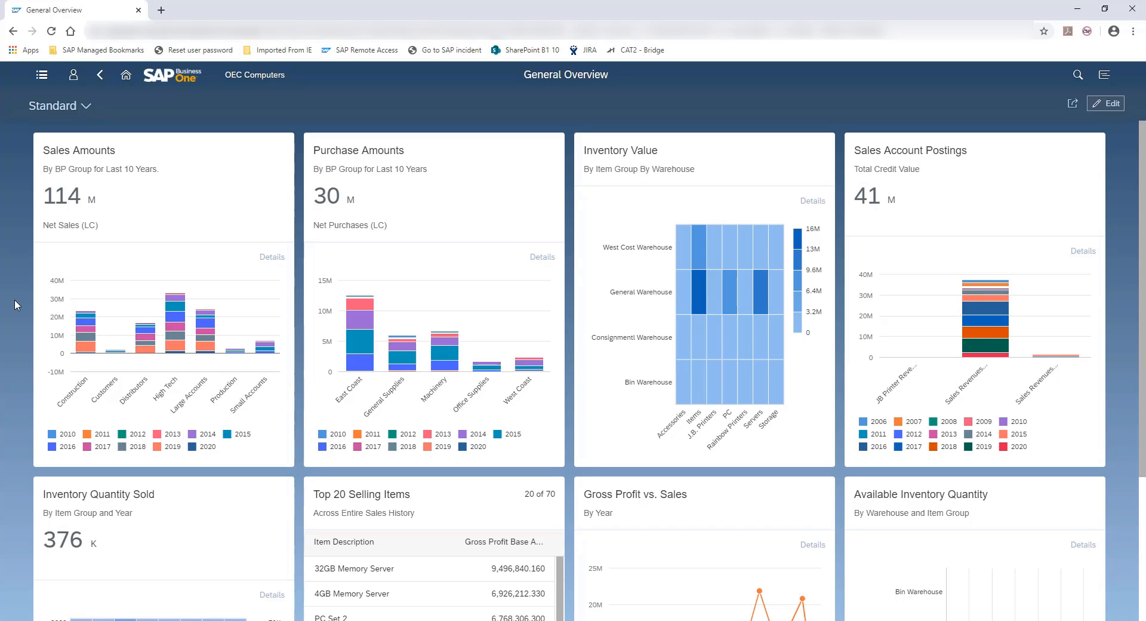
Apply the "Last 4 Full Quarter Comparison" view and check the second salesperson's total in the Sales by Salesperson for Quarter -2 card
{"action": "left_click", "coordinate": [87, 106]}
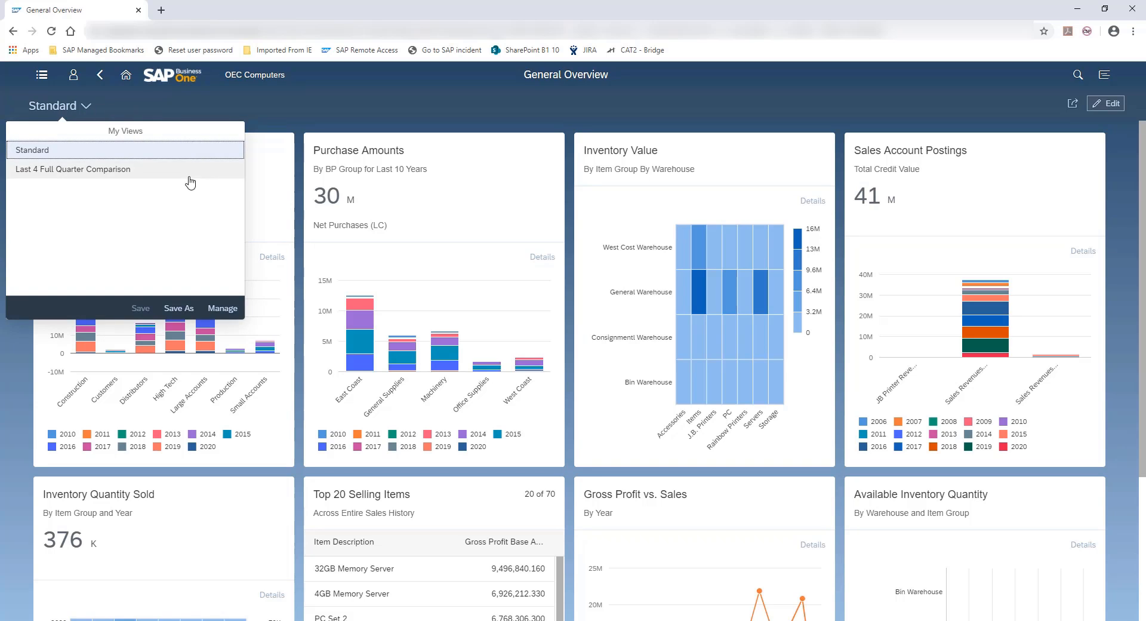
{"action": "left_click", "coordinate": [134, 172]}
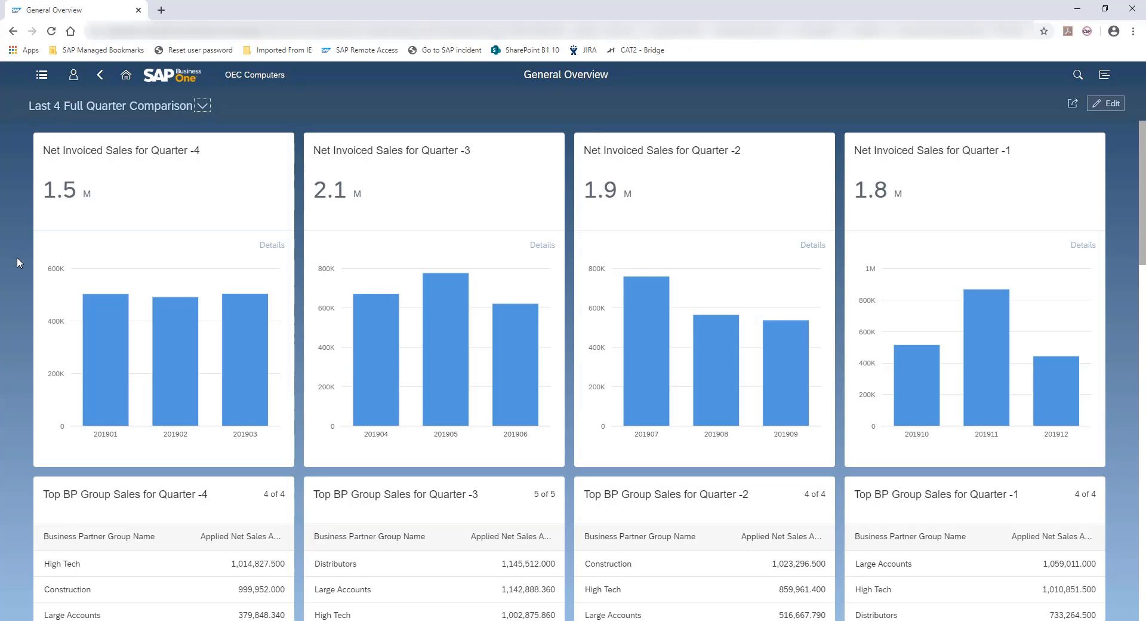
{"action": "scroll", "coordinate": [16, 257], "scroll_direction": "down", "scroll_amount": 5}
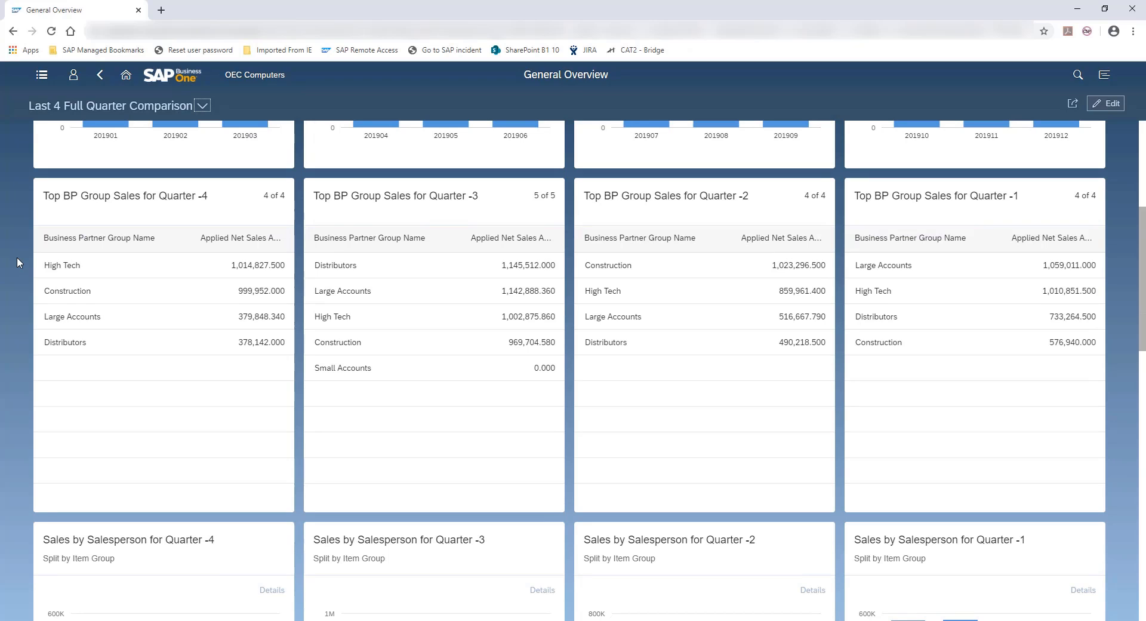
{"action": "scroll", "coordinate": [17, 258], "scroll_direction": "down", "scroll_amount": 6}
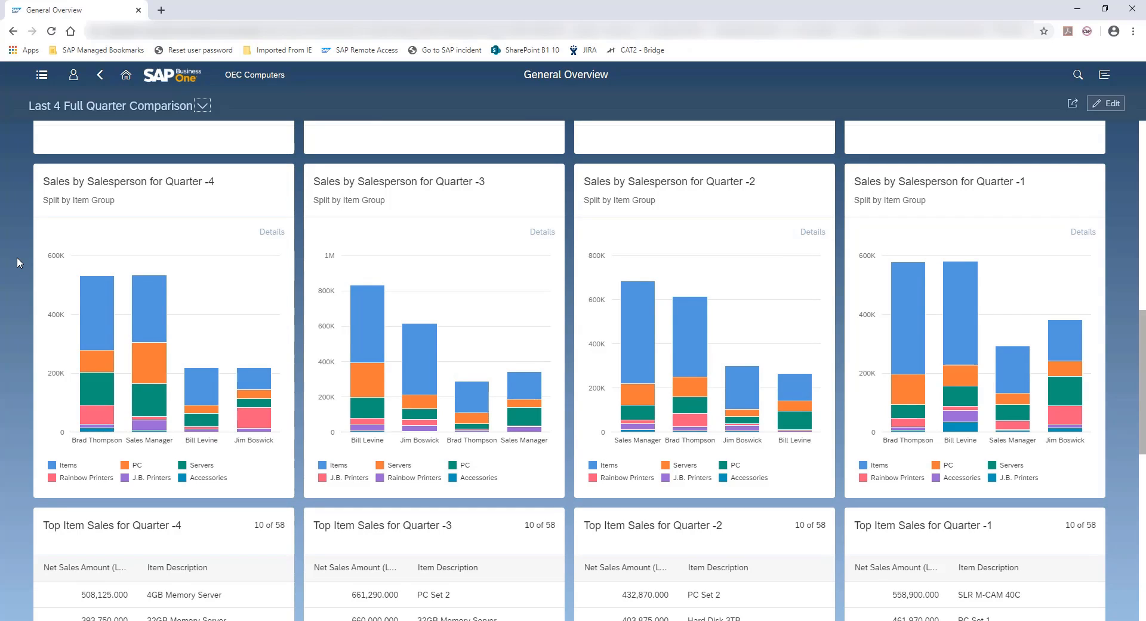
{"action": "left_click", "coordinate": [692, 440]}
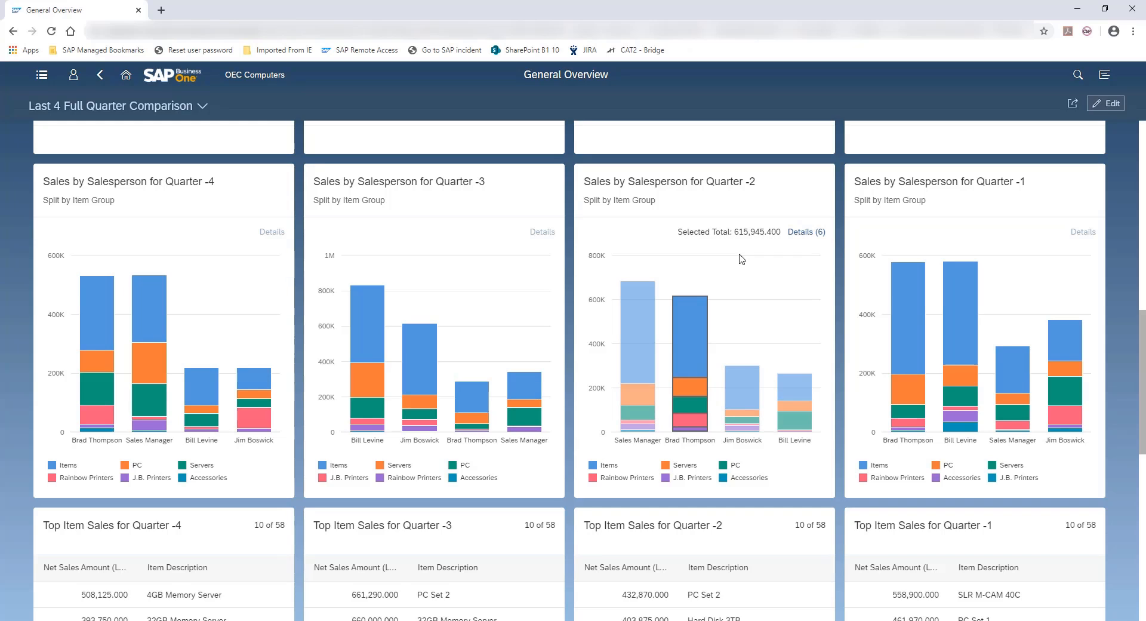
{"action": "left_click", "coordinate": [706, 442]}
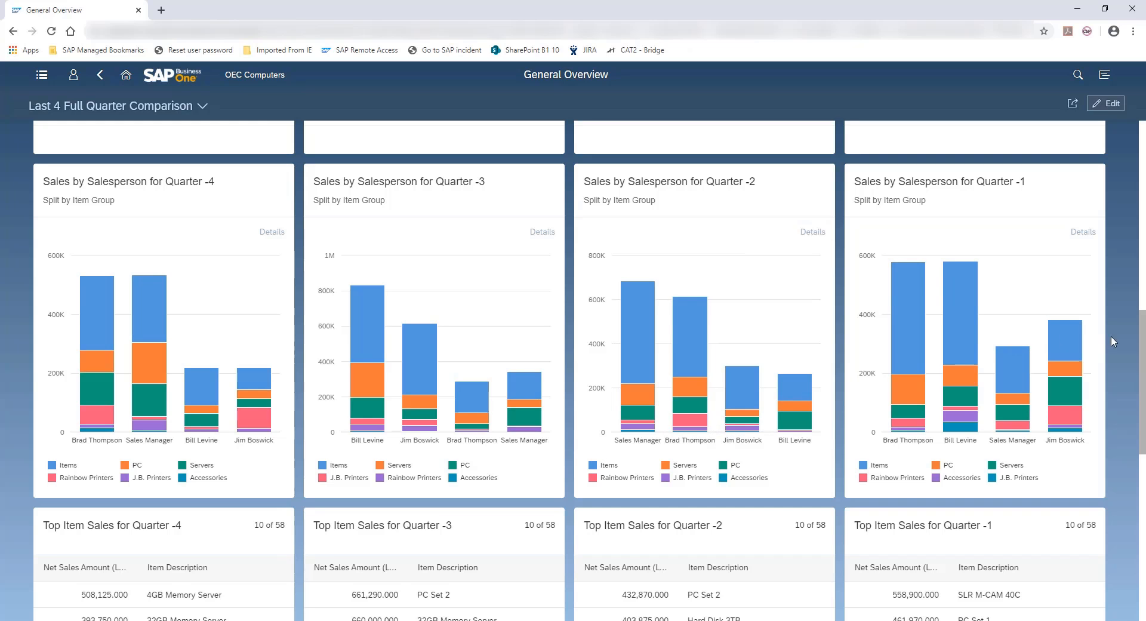
Look through the remaining quarter cards, open Net Invoiced Purchases for Quarter -3 as a full chart and return to the overview
{"action": "scroll", "coordinate": [1120, 336], "scroll_direction": "down", "scroll_amount": 5}
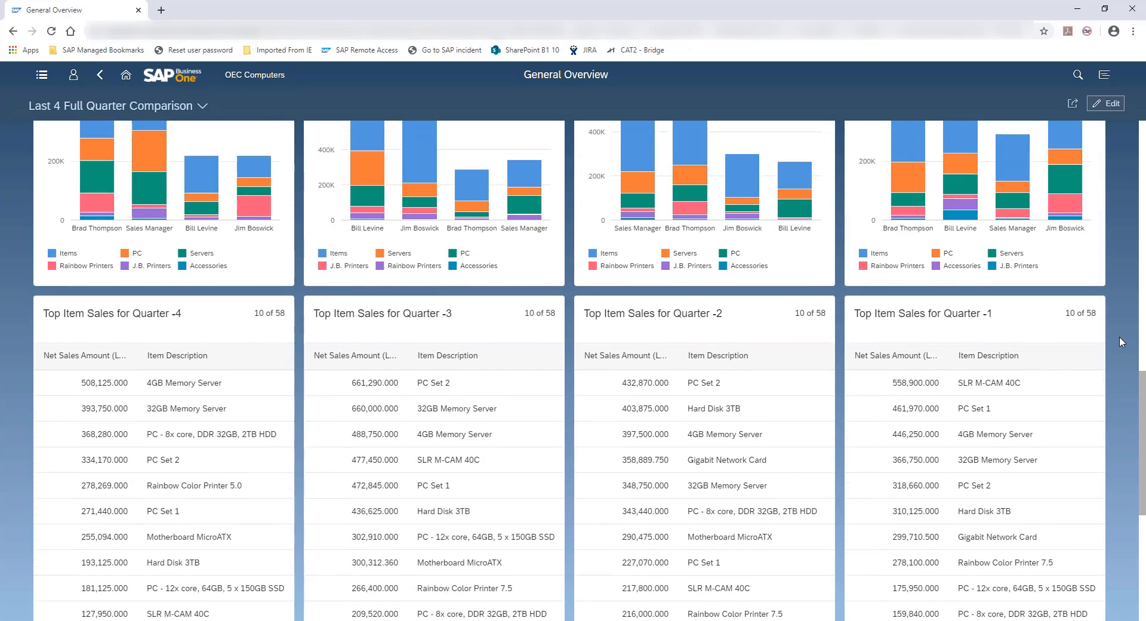
{"action": "scroll", "coordinate": [1119, 335], "scroll_direction": "down", "scroll_amount": 1}
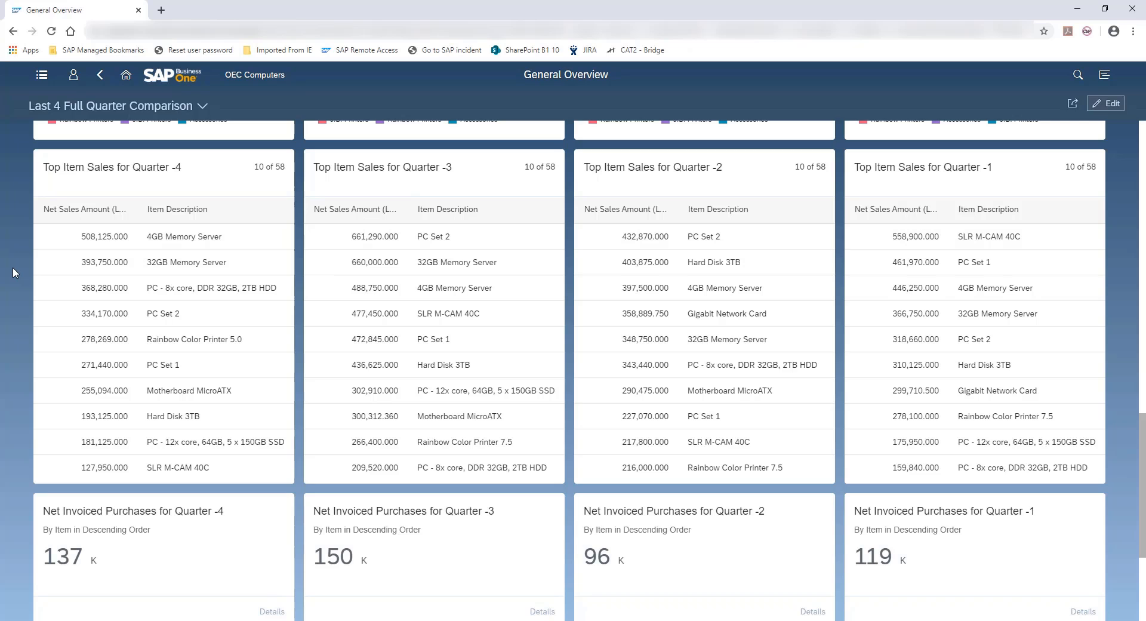
{"action": "scroll", "coordinate": [13, 267], "scroll_direction": "down", "scroll_amount": 4}
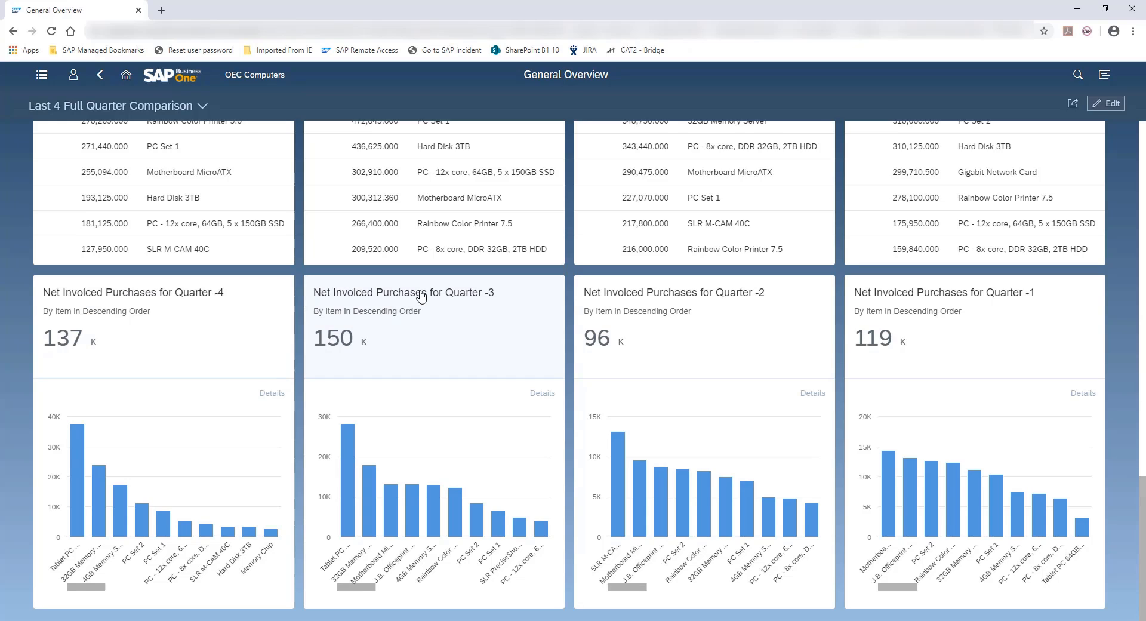
{"action": "left_click", "coordinate": [463, 301]}
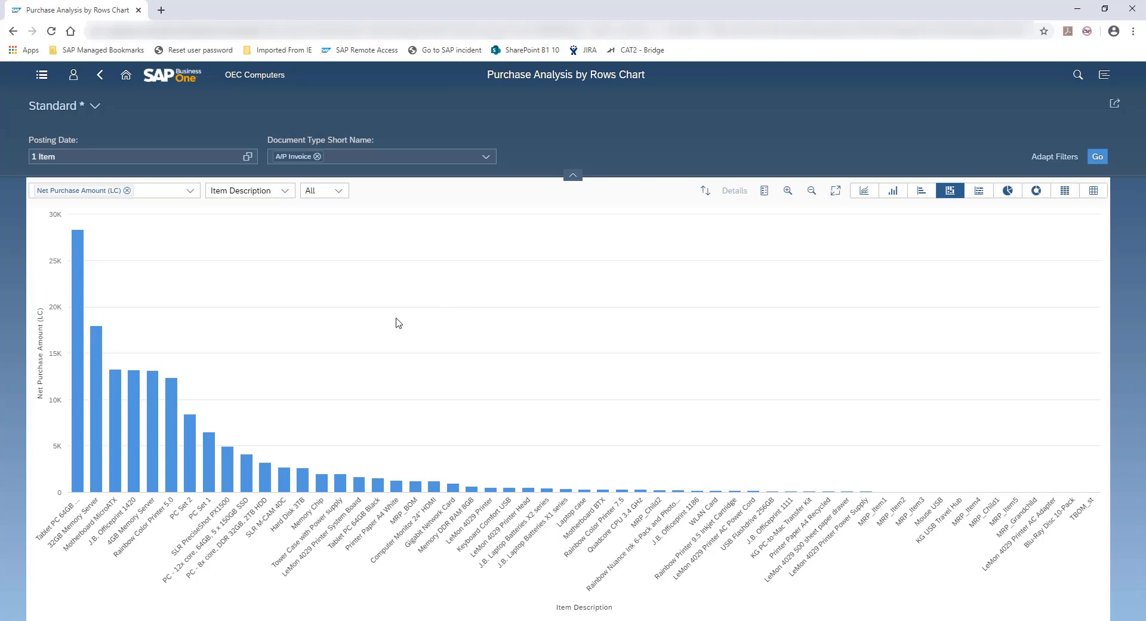
{"action": "left_click", "coordinate": [101, 75]}
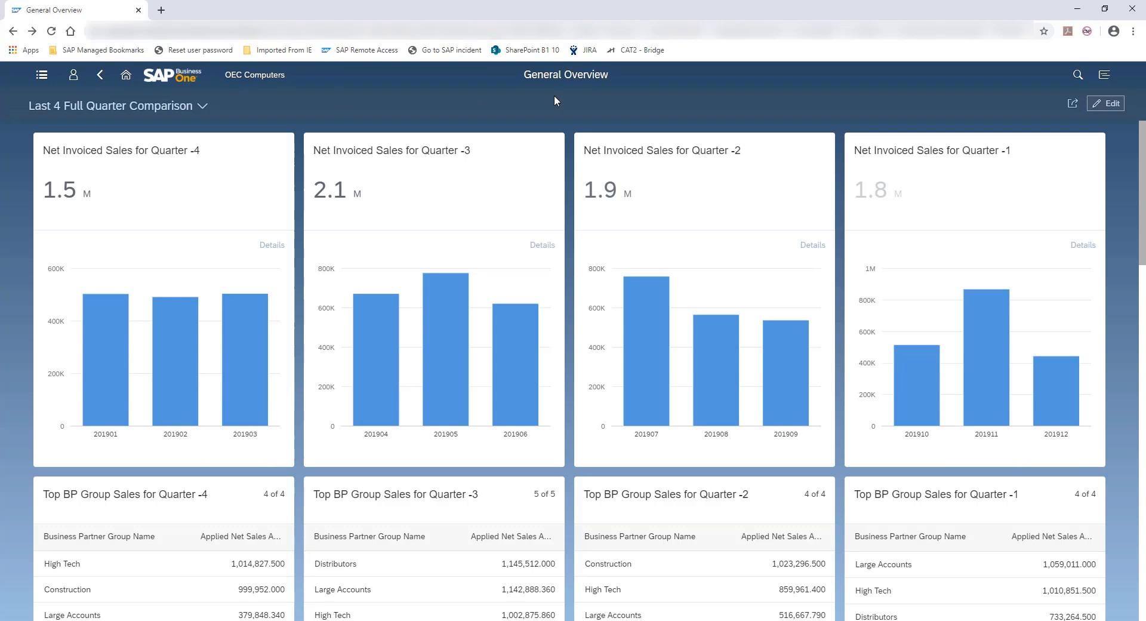
Put the overview into edit mode and open the Net Invoiced Purchases for Quarter -3 card's configuration to review its available data sources
{"action": "left_click", "coordinate": [1103, 105]}
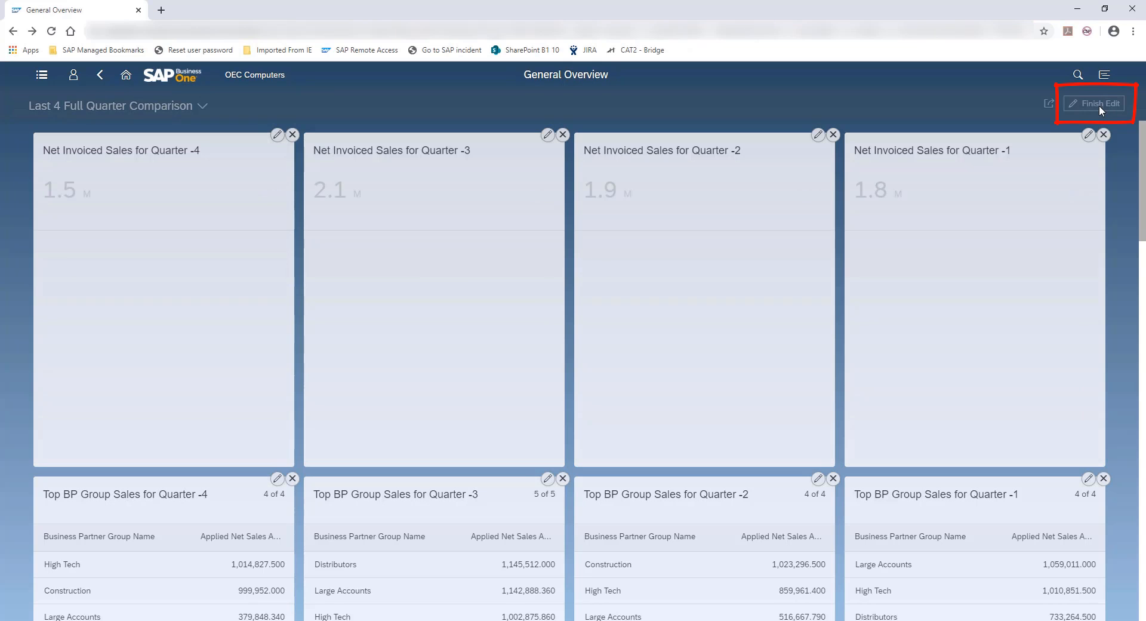
{"action": "scroll", "coordinate": [1121, 179], "scroll_direction": "down", "scroll_amount": 1}
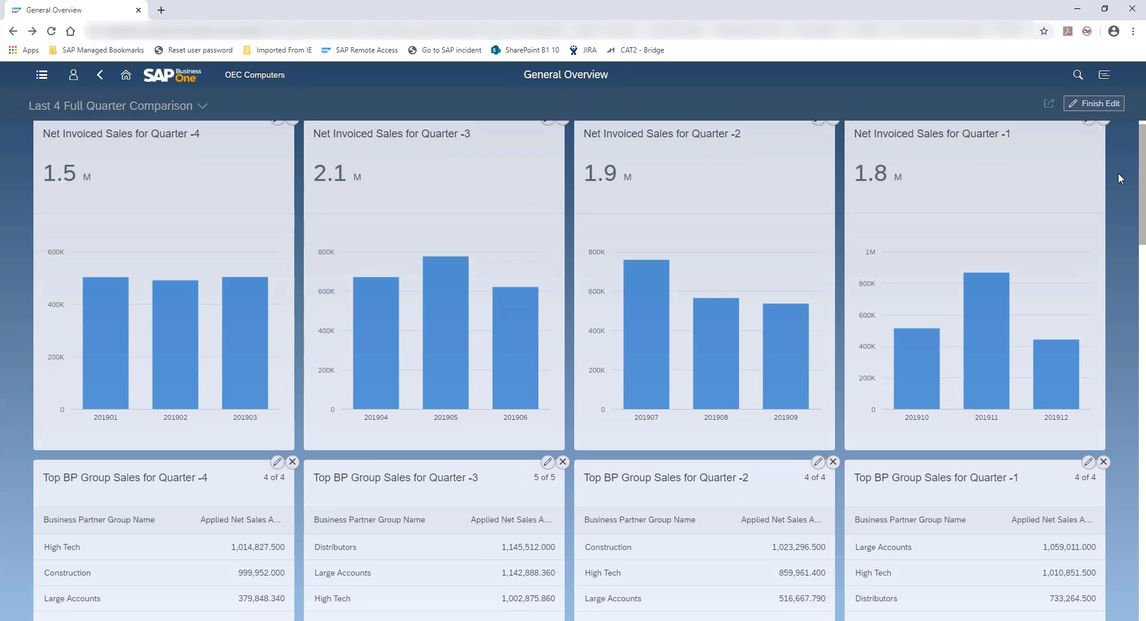
{"action": "scroll", "coordinate": [1119, 173], "scroll_direction": "down", "scroll_amount": 15}
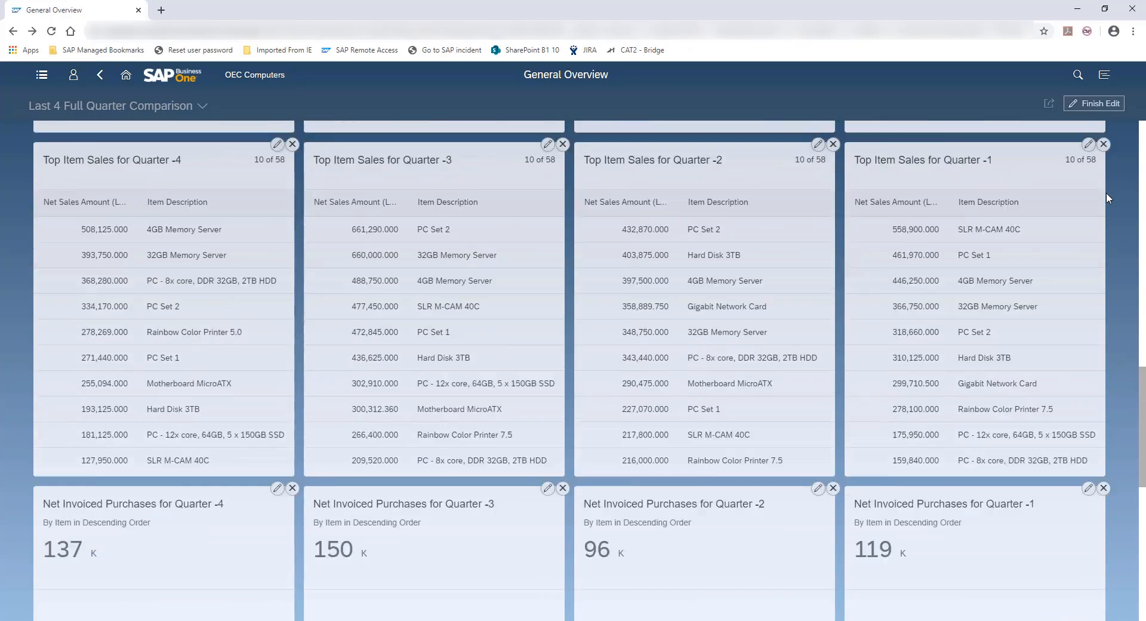
{"action": "scroll", "coordinate": [1105, 192], "scroll_direction": "down", "scroll_amount": 4}
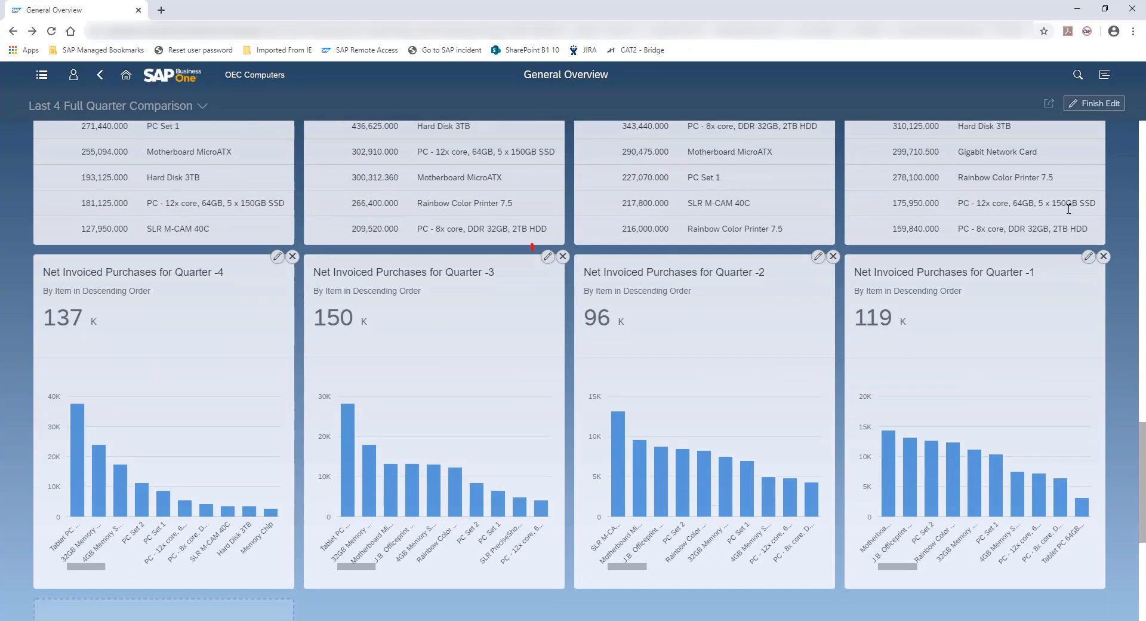
{"action": "left_click", "coordinate": [546, 258]}
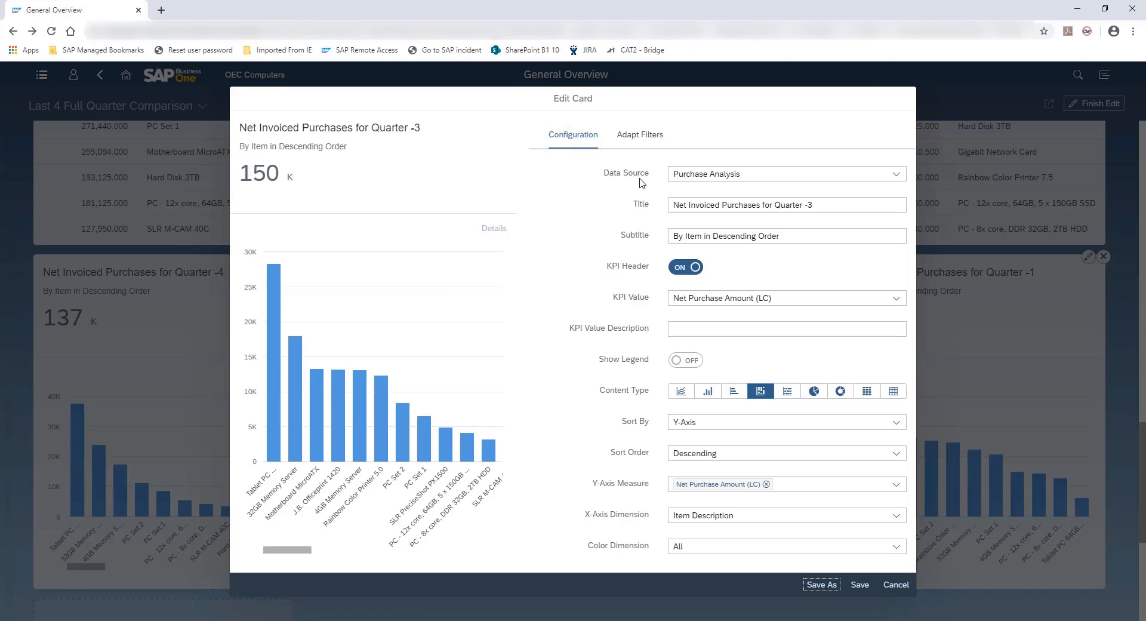
{"action": "left_click", "coordinate": [896, 174]}
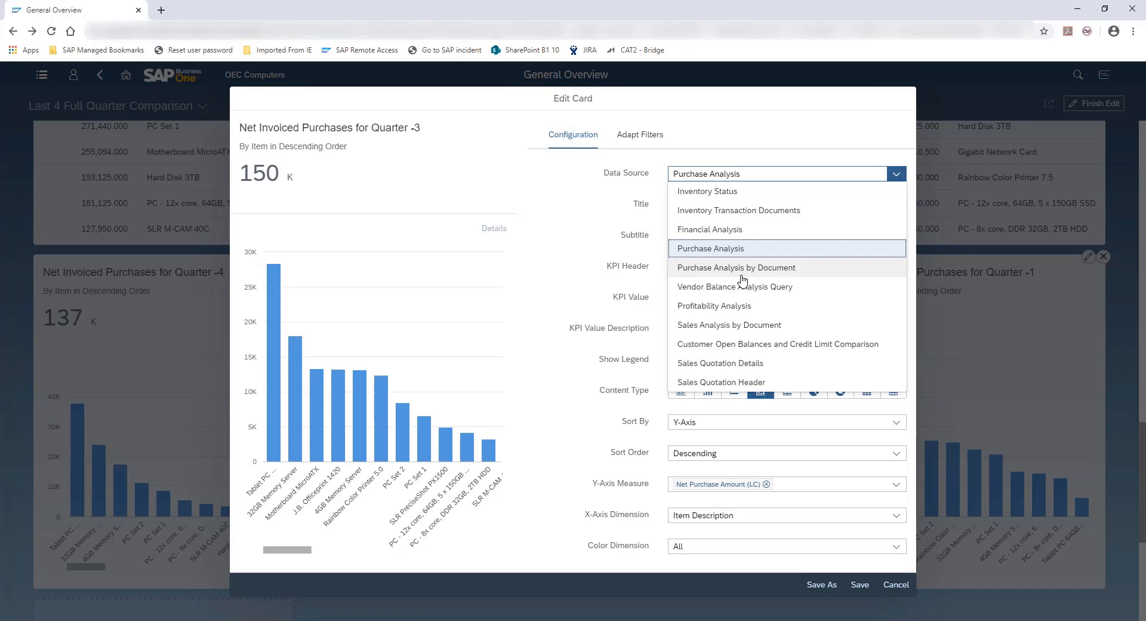
{"action": "left_click", "coordinate": [577, 179]}
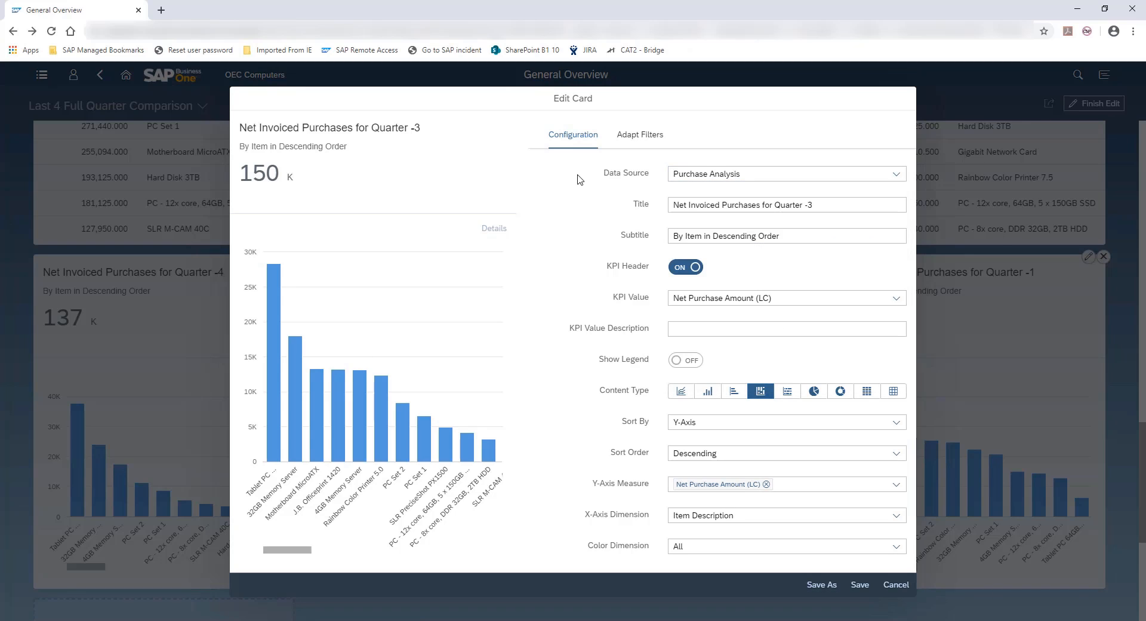
Review the card's Posting Date filter condition and cancel the card editing without changes
{"action": "left_click", "coordinate": [634, 139]}
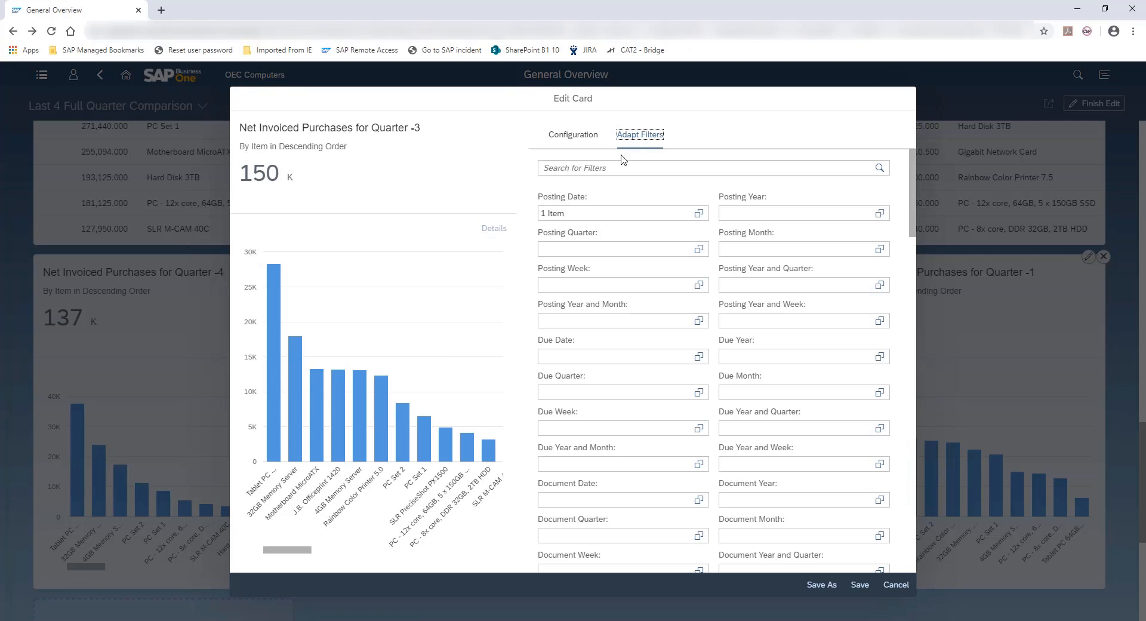
{"action": "left_click", "coordinate": [552, 218]}
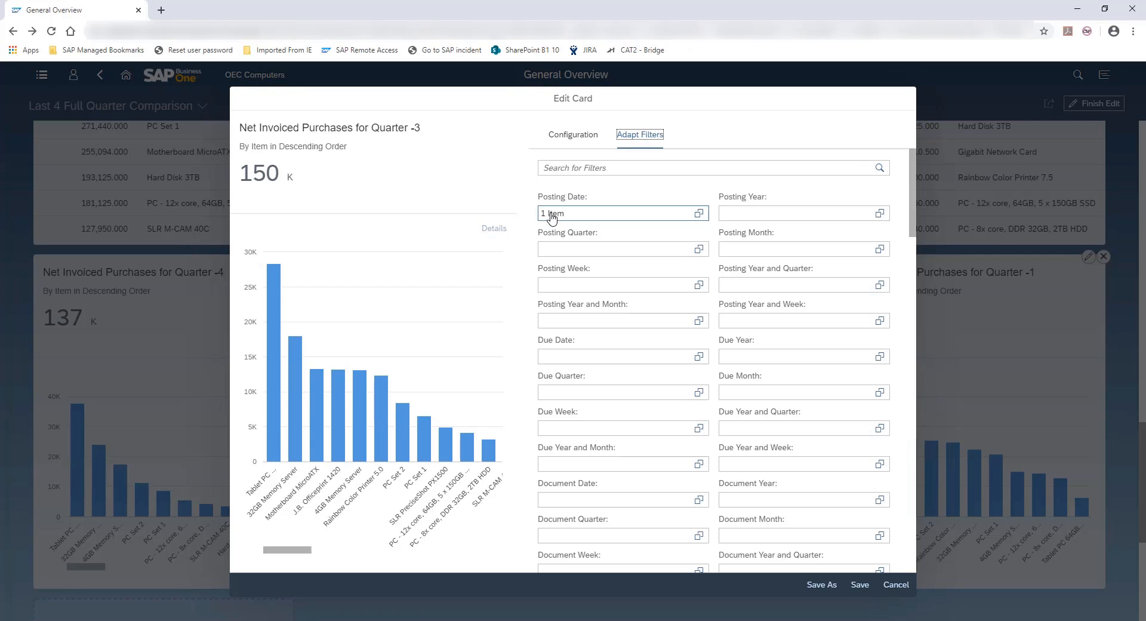
{"action": "left_click", "coordinate": [551, 218]}
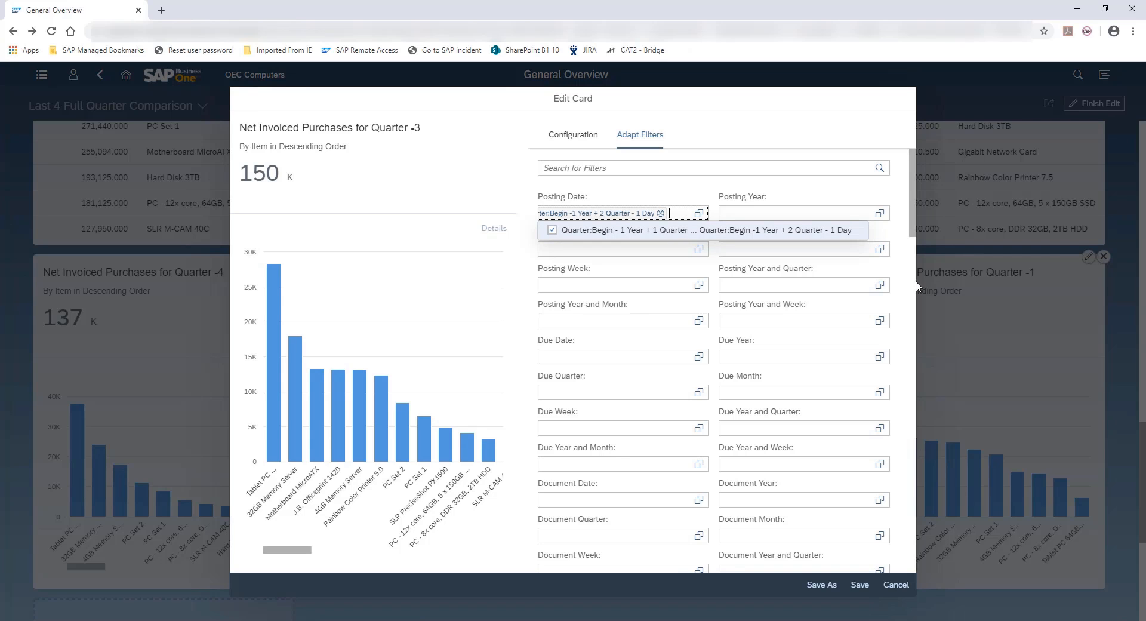
{"action": "left_click", "coordinate": [895, 588]}
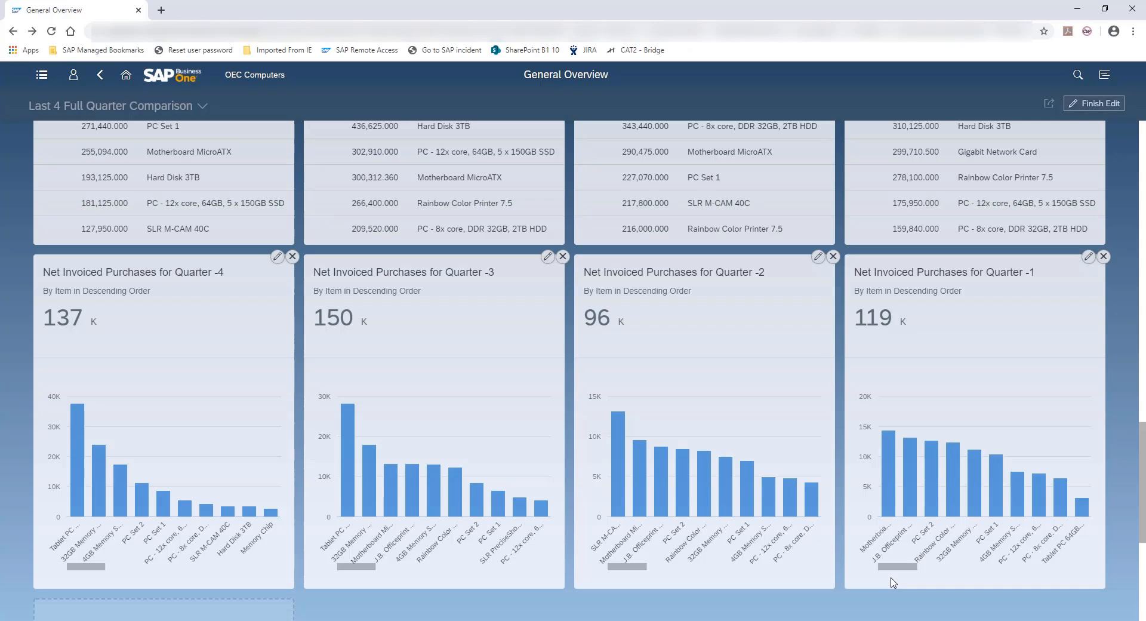
Finish editing the General Overview and return to the home page
{"action": "left_click", "coordinate": [1101, 104]}
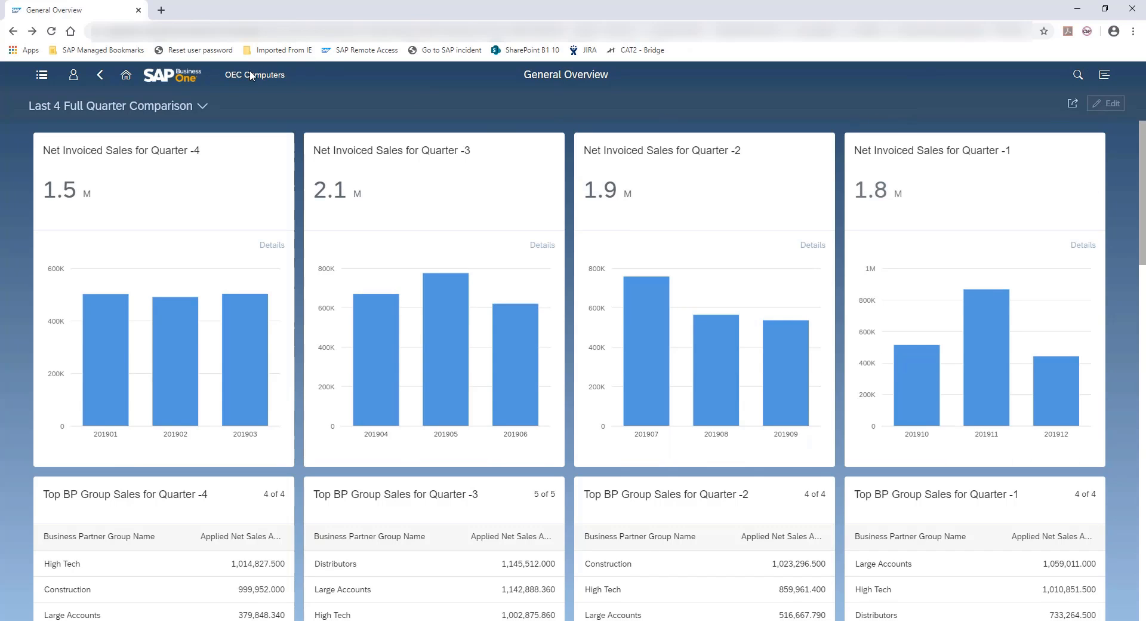
{"action": "left_click", "coordinate": [127, 77]}
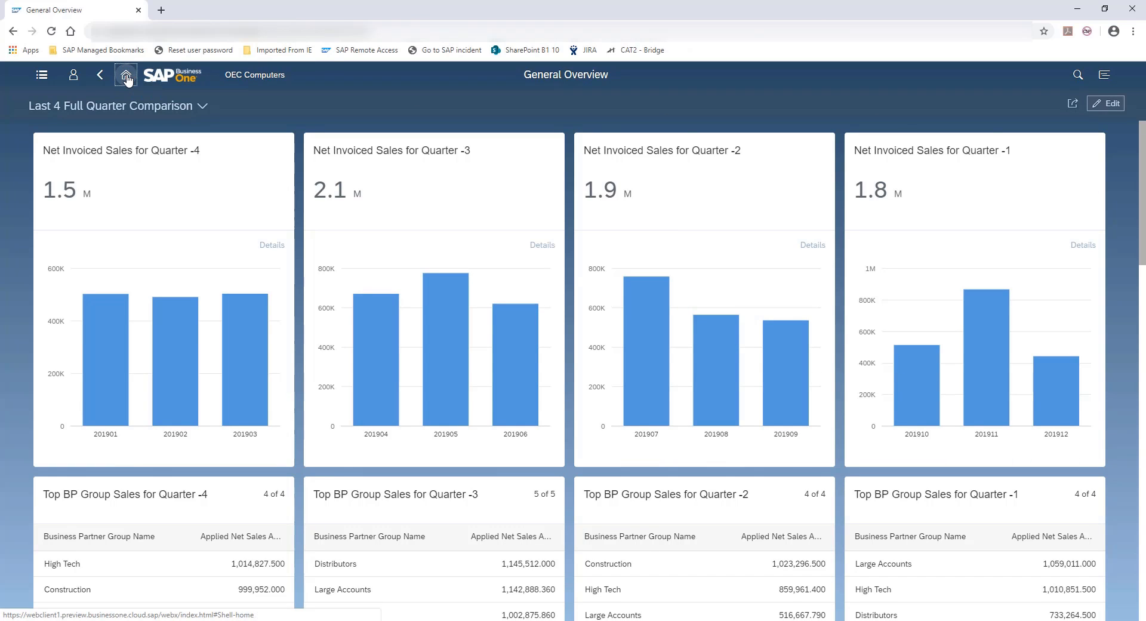